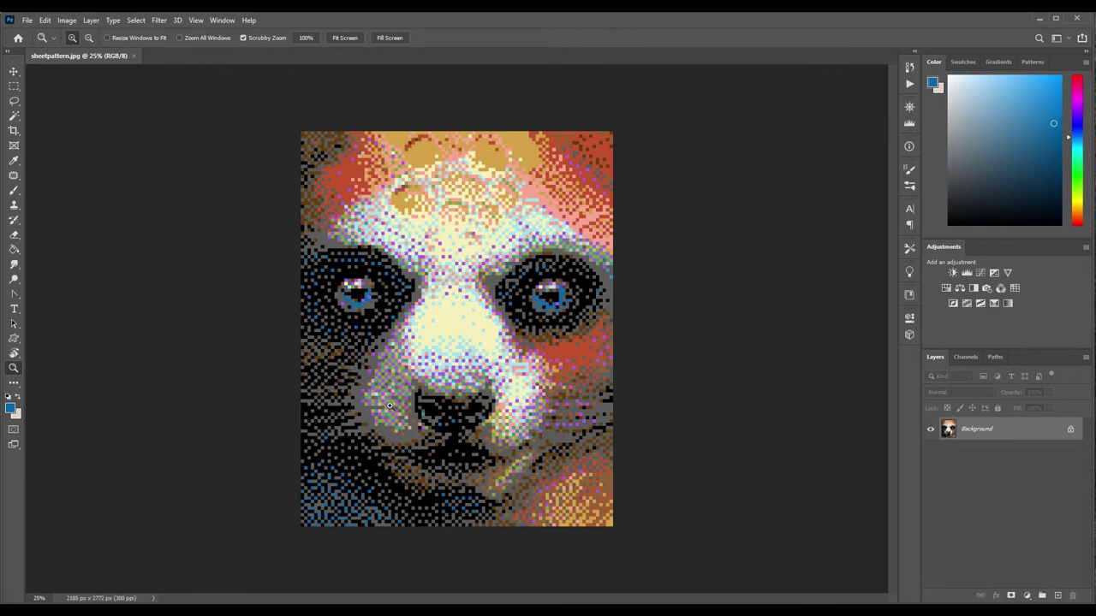
Zoom to 400% on the lemur image's top-left corner to see individual tiles.
drag(453, 225, 465, 237)
alt+click(462, 225)
alt+click(462, 242)
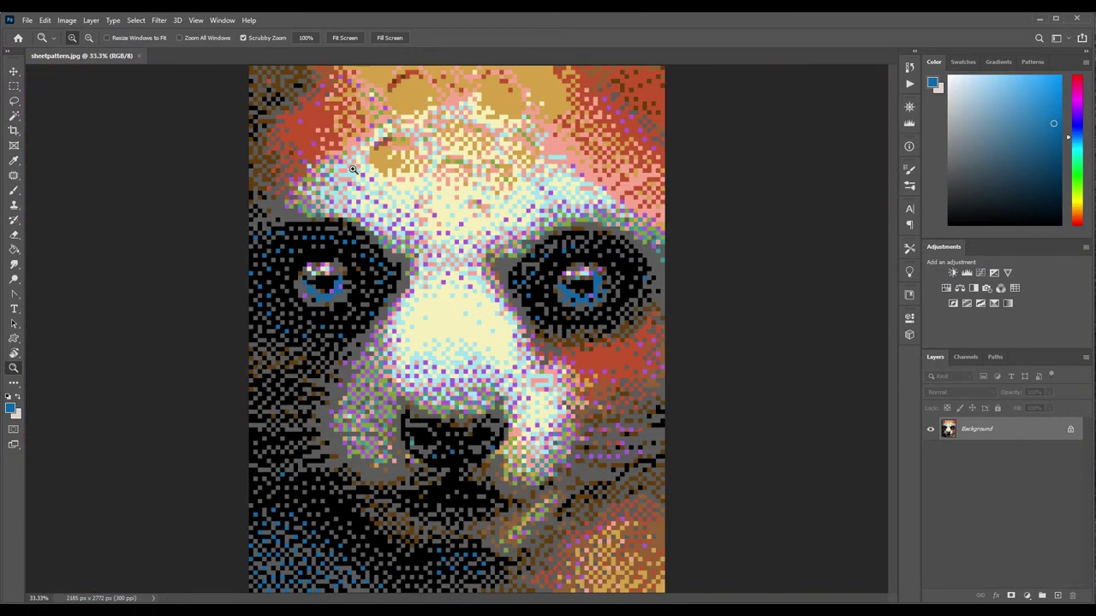
click(355, 163)
click(341, 140)
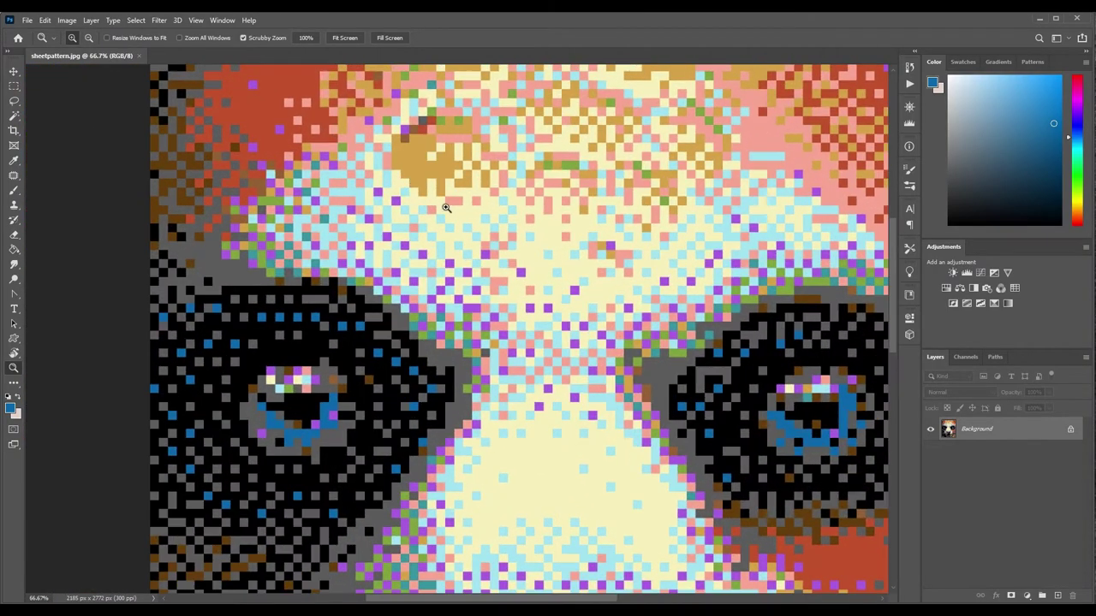
alt+click(488, 252)
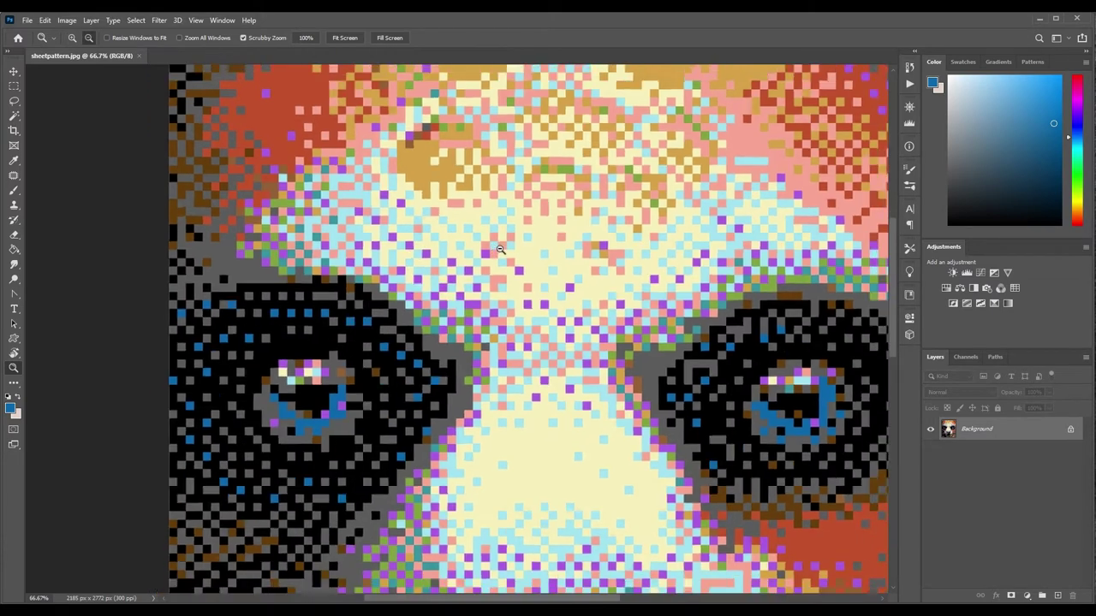
alt+click(486, 249)
alt+click(484, 248)
click(350, 225)
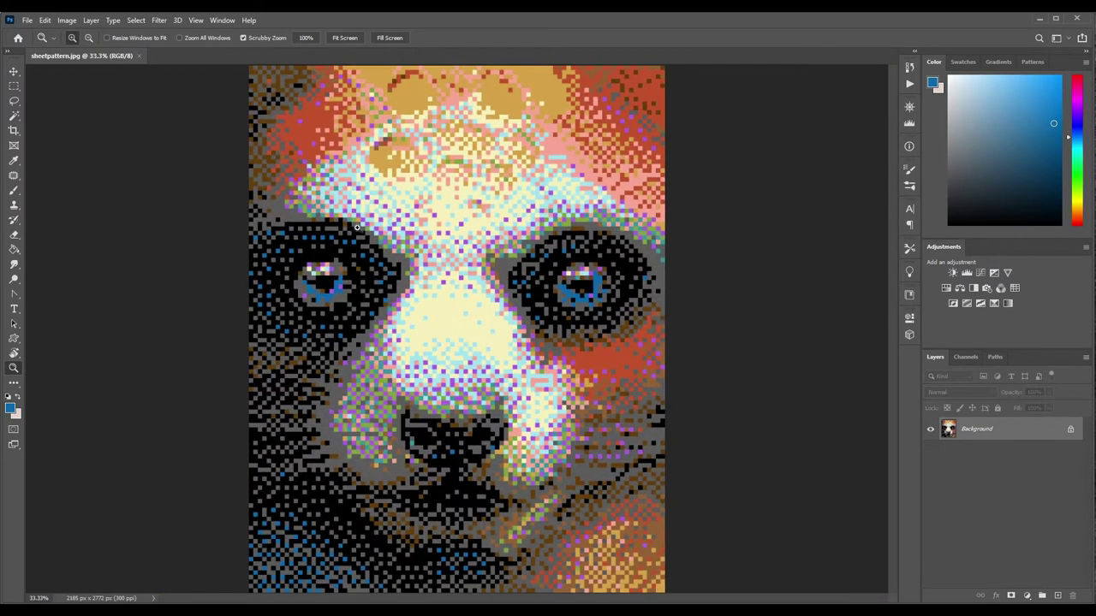
alt+click(370, 221)
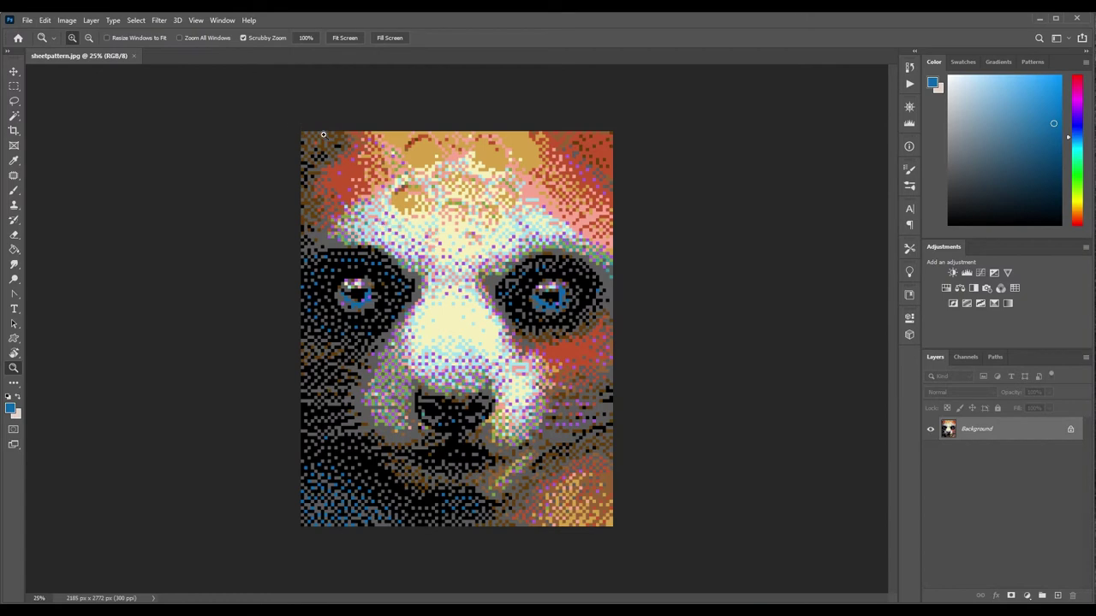
click(317, 131)
click(316, 131)
drag(415, 219, 365, 259)
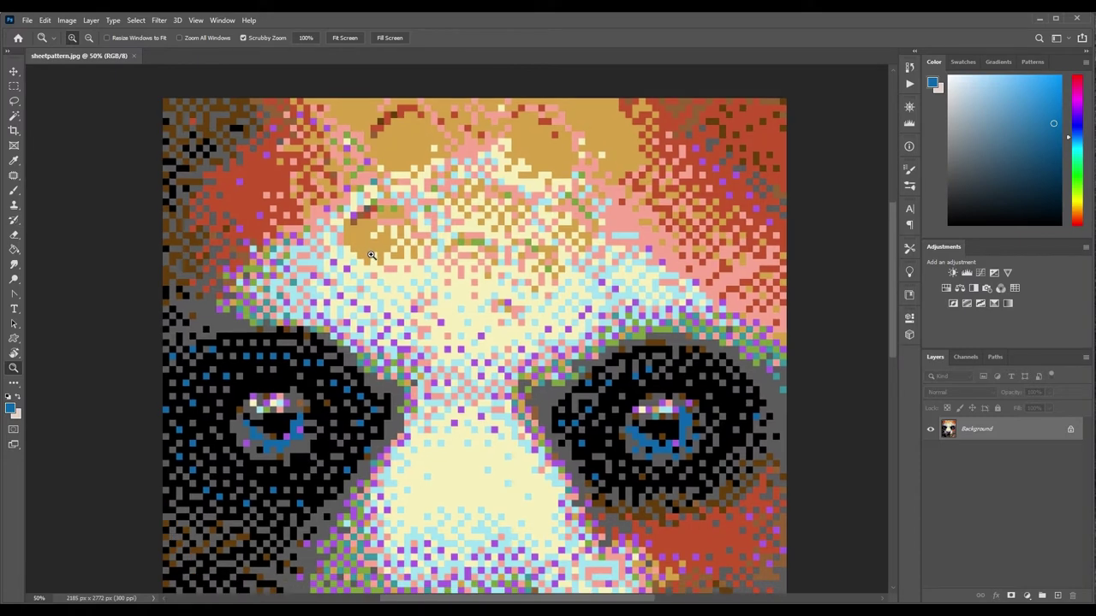
click(178, 110)
drag(178, 110, 178, 111)
Magic Wand-select the black square at the left edge and copy it to Layer 1.
key(l)
click(13, 116)
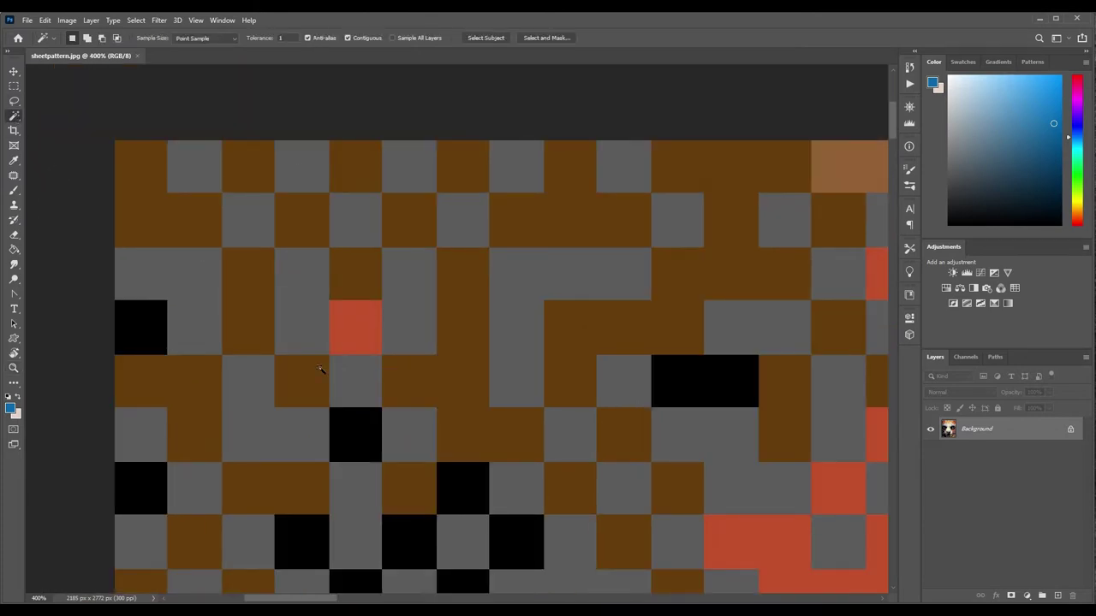
click(152, 341)
key(ctrl+j)
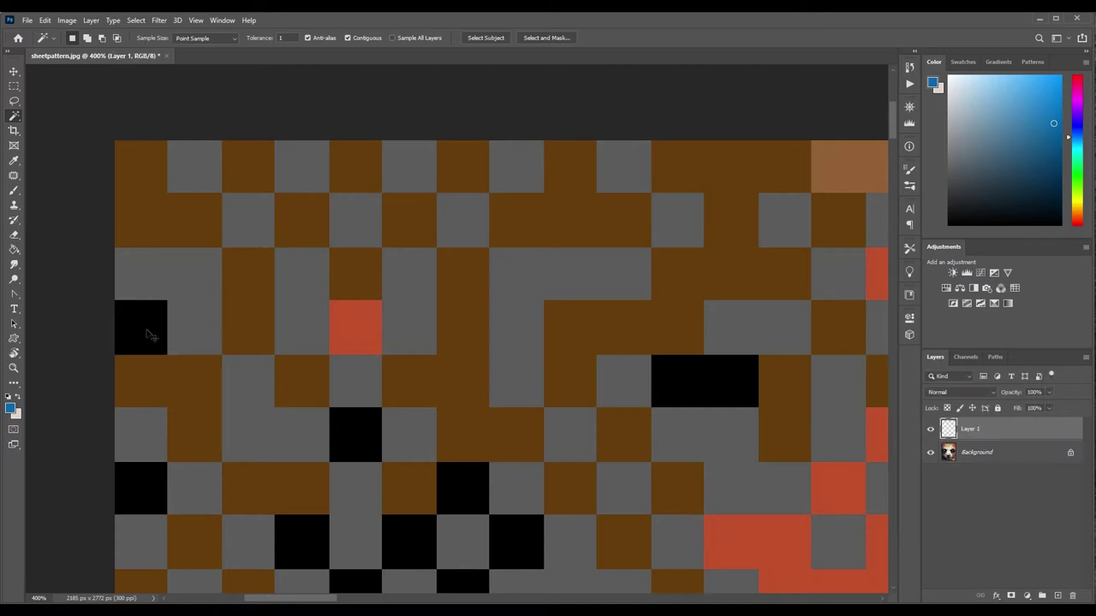
click(931, 453)
click(931, 453)
click(14, 71)
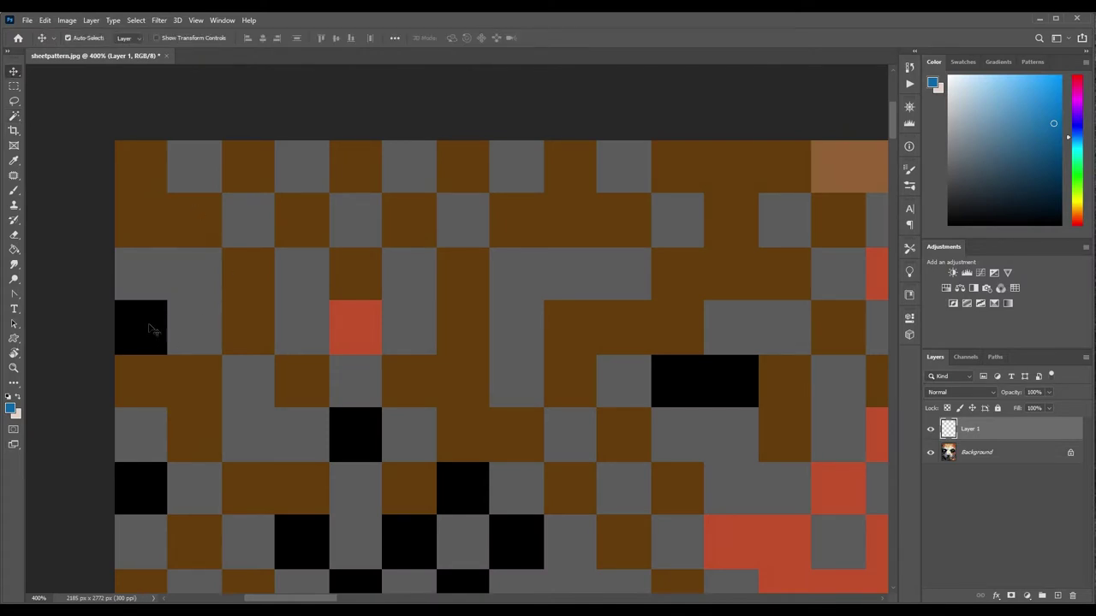
Apply Hue/Saturation with Lightness +100 to Layer 1's black square.
key(ctrl)
key(ctrl+u)
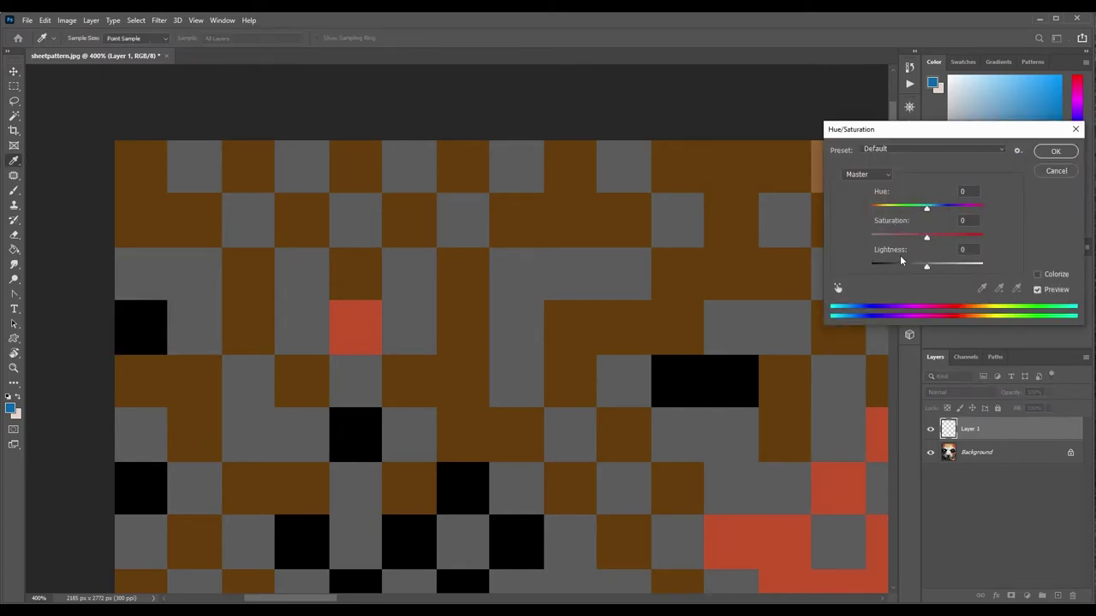
drag(926, 267, 1007, 272)
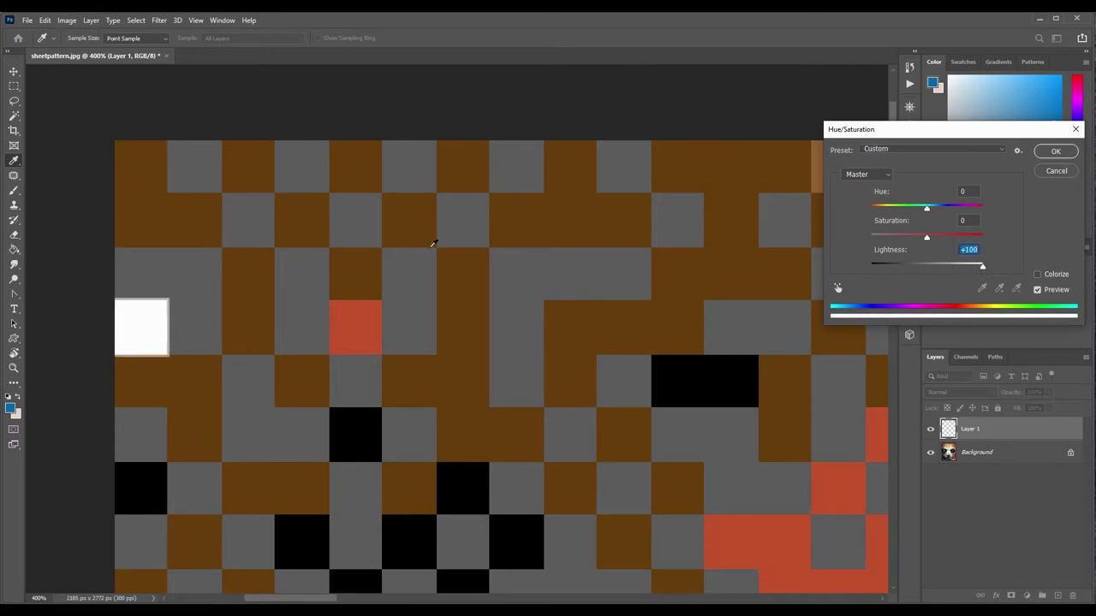
click(1057, 154)
key(v)
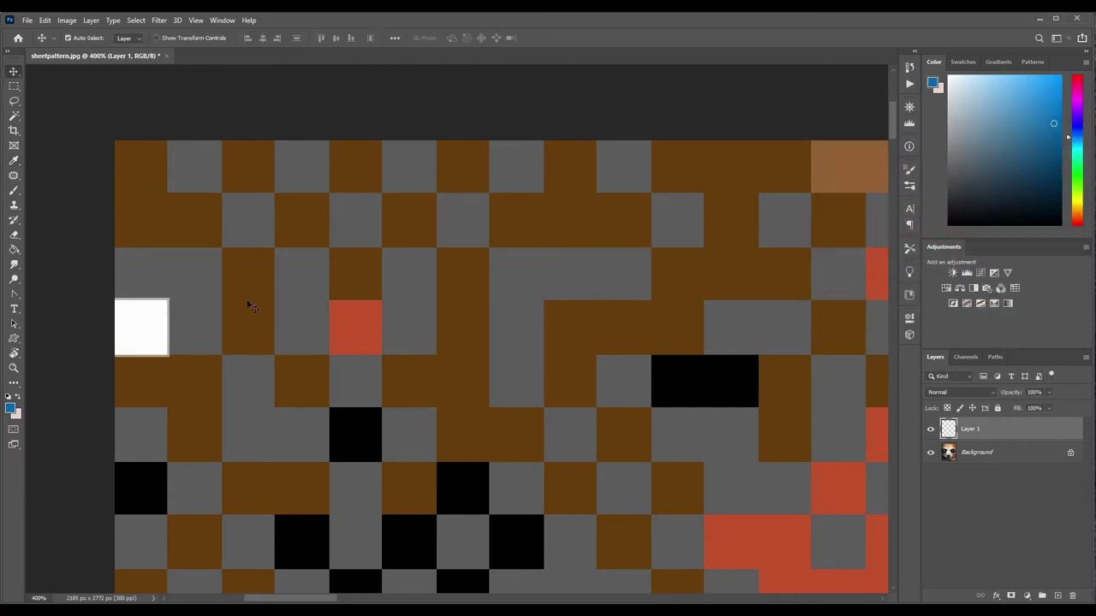
click(152, 323)
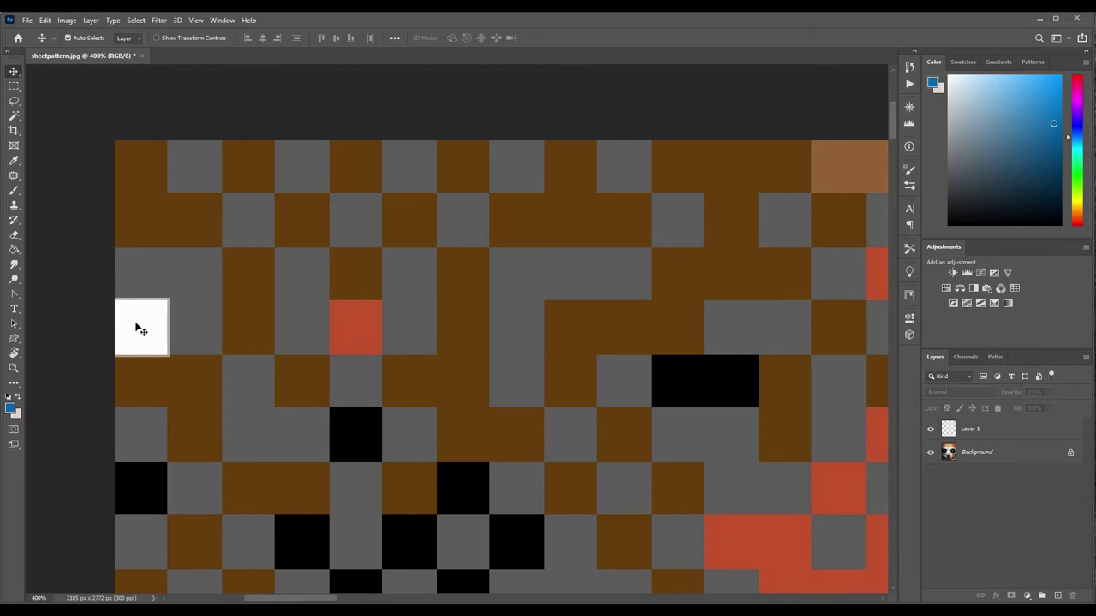
Convert Layer 1 to a Smart Object and open its 24 × 24 px Layer 1.psb contents.
right_click(981, 430)
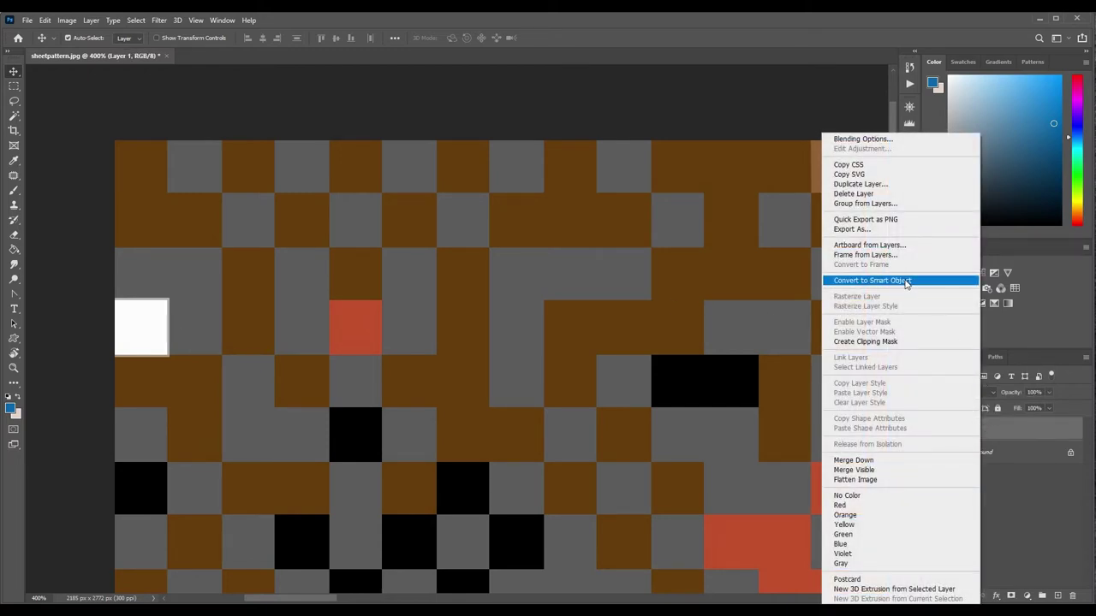
click(905, 282)
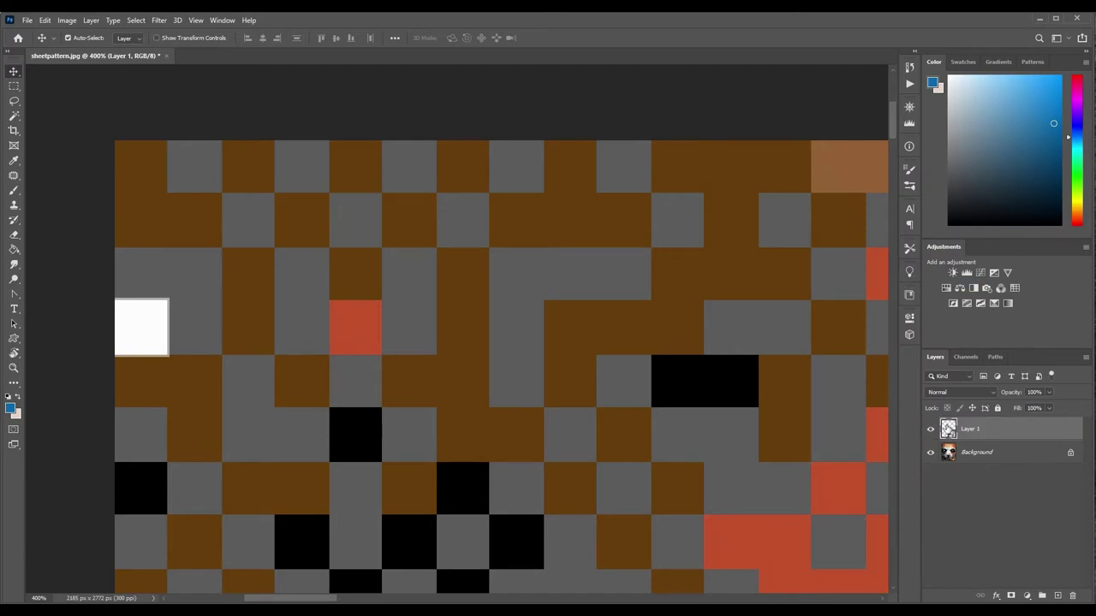
double_click(947, 431)
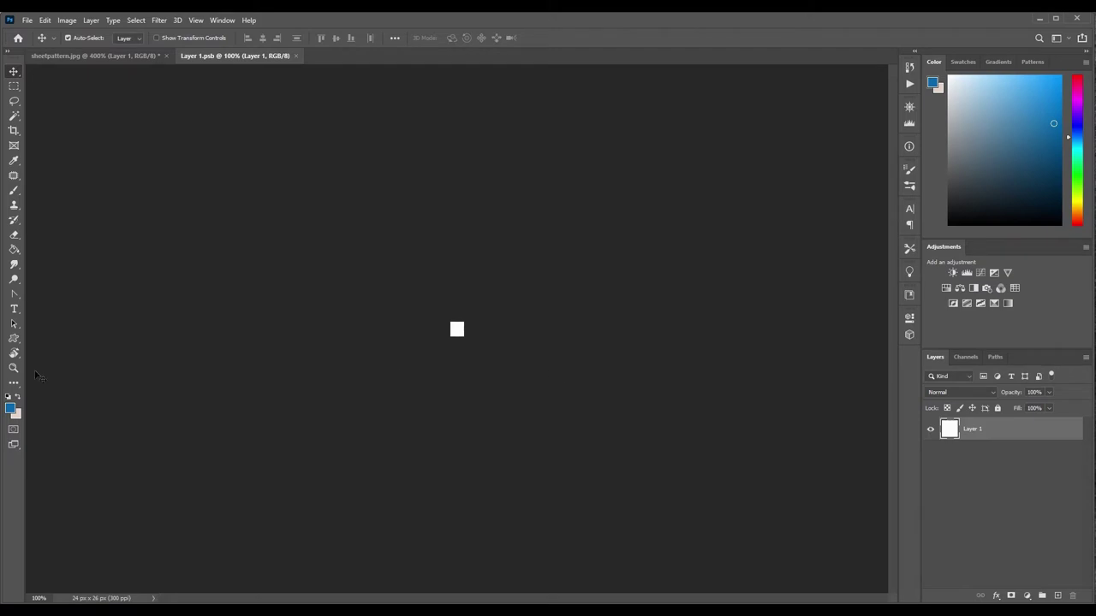
Zoom in on the white tile and add a new empty layer above it.
click(13, 368)
drag(459, 332, 508, 343)
alt+click(510, 343)
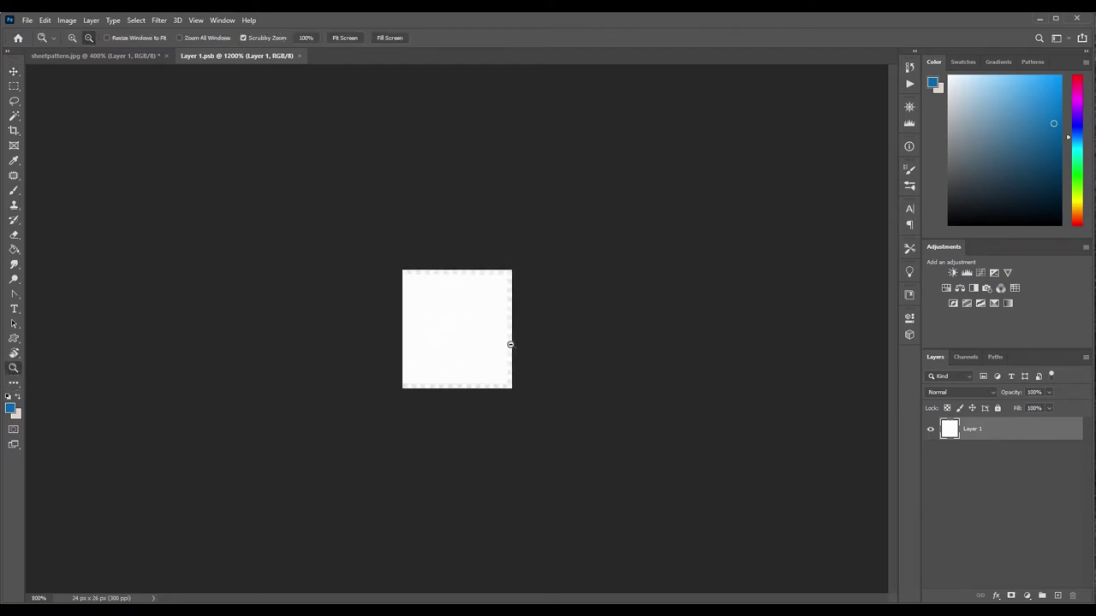
alt+click(511, 342)
click(1057, 595)
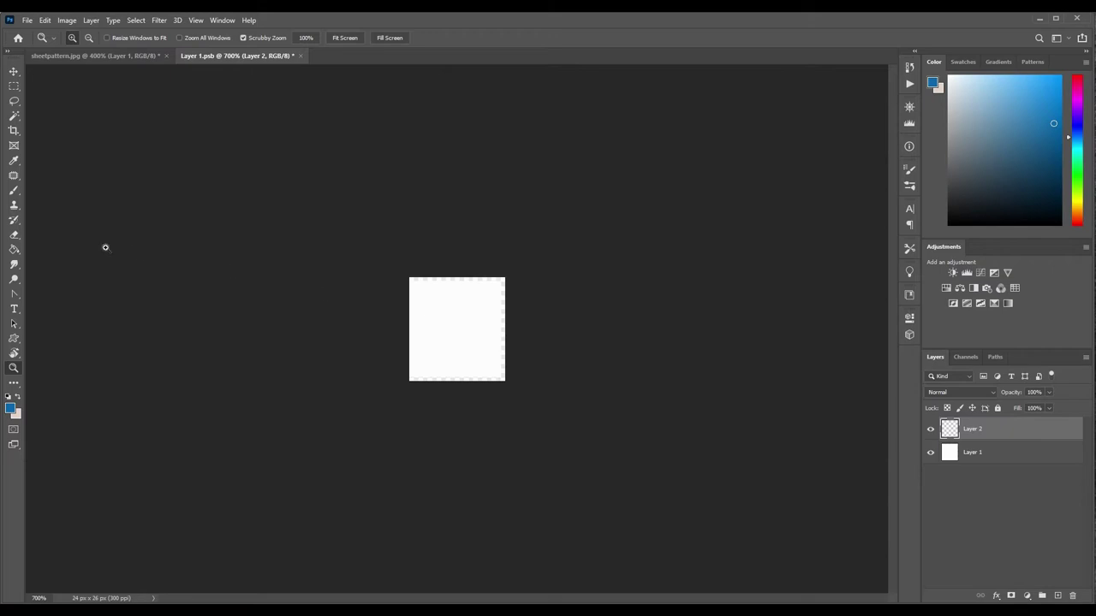
Start a Trajan Pro text entry on the tile at 6 pt and select its placeholder text.
click(13, 309)
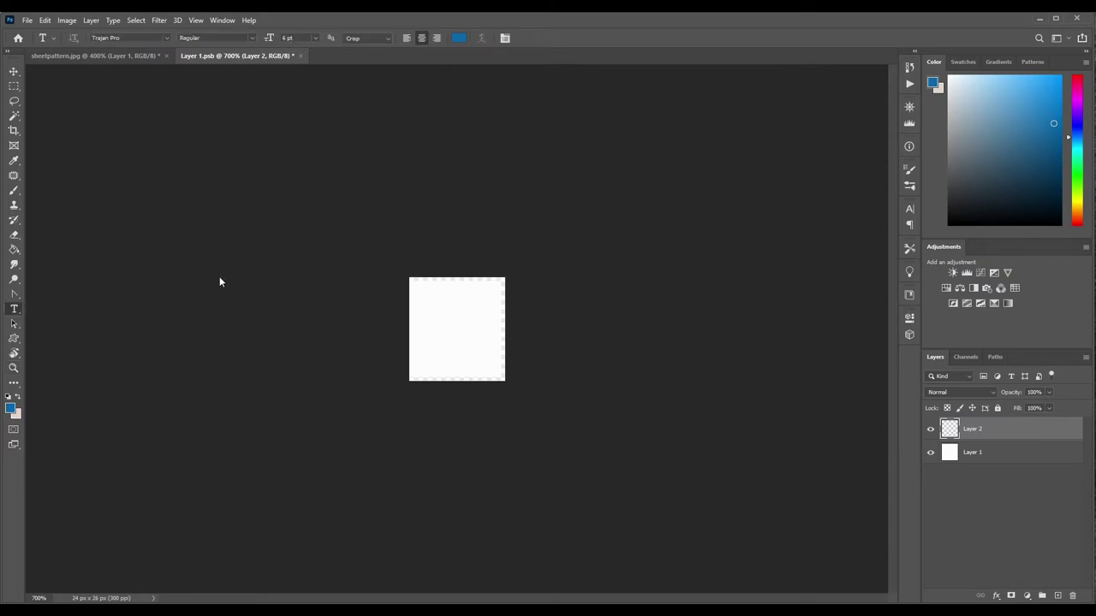
click(439, 335)
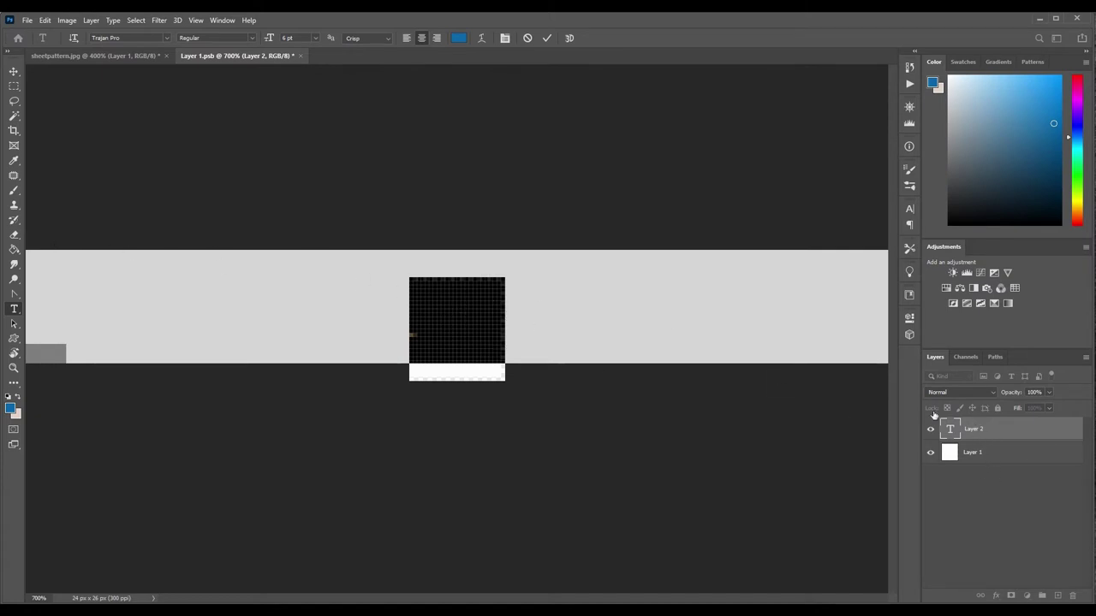
click(910, 209)
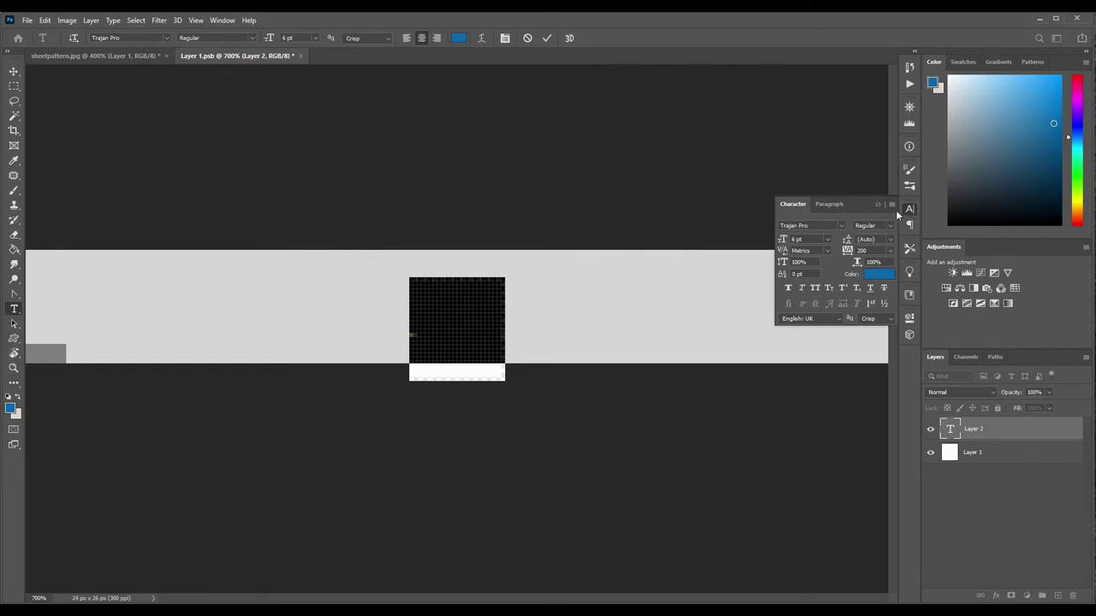
click(827, 240)
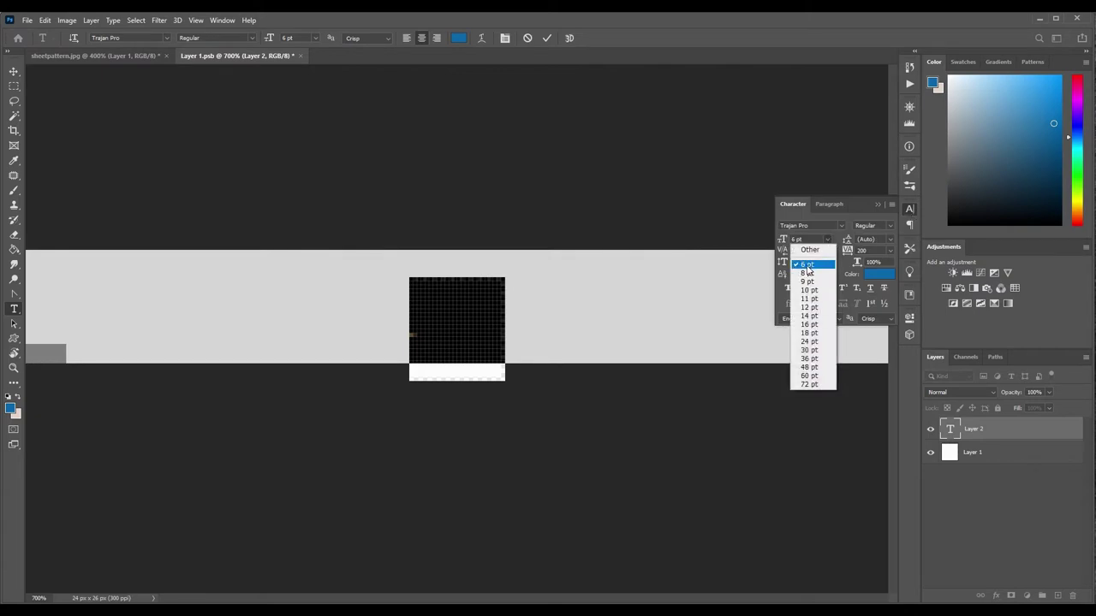
click(806, 265)
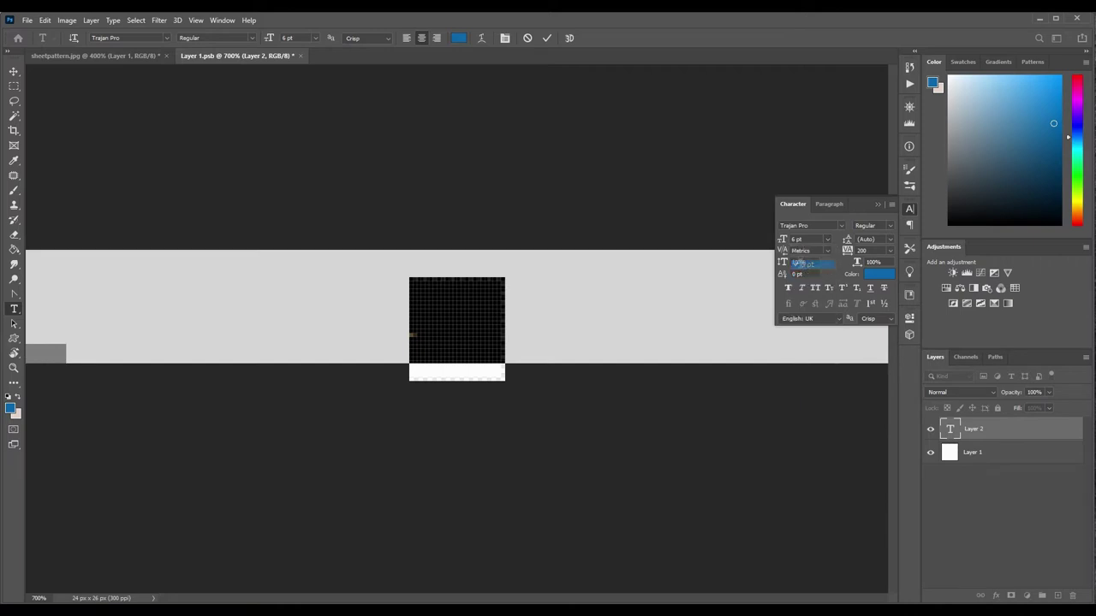
click(462, 314)
drag(440, 313, 1053, 347)
Replace the placeholder text with the letter 'A' and colour it black.
key(Right)
key(Home)
key(Delete)
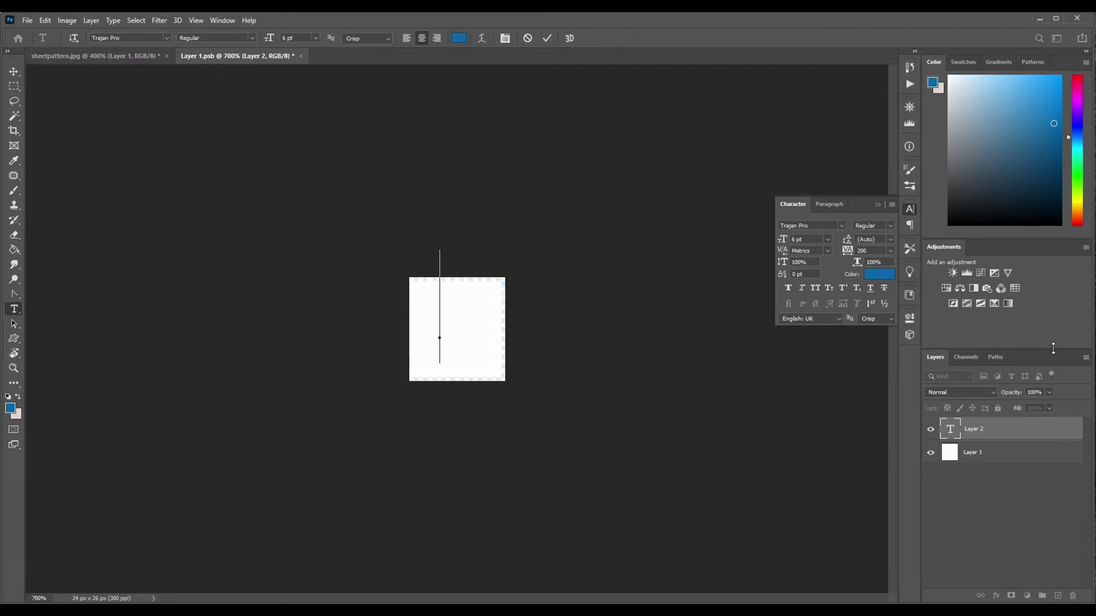
text(A)
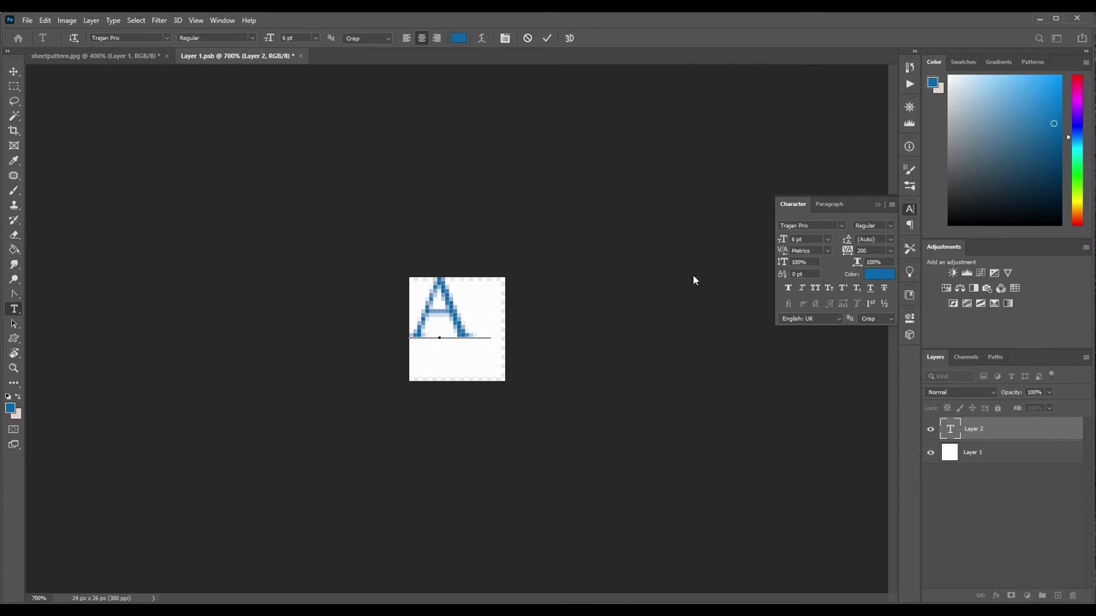
key(ctrl+a)
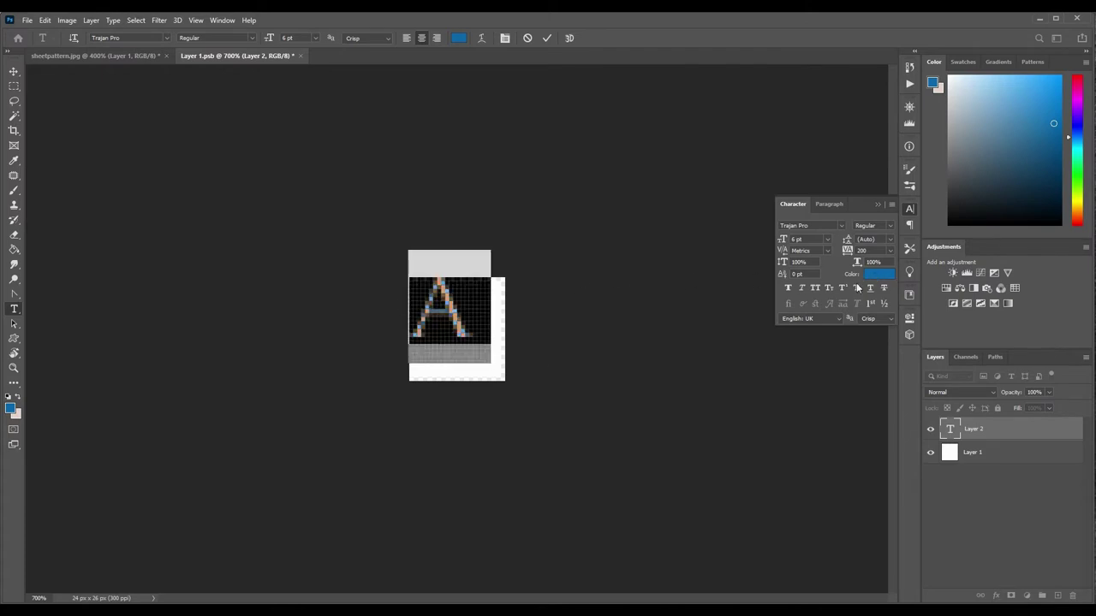
click(874, 277)
click(756, 253)
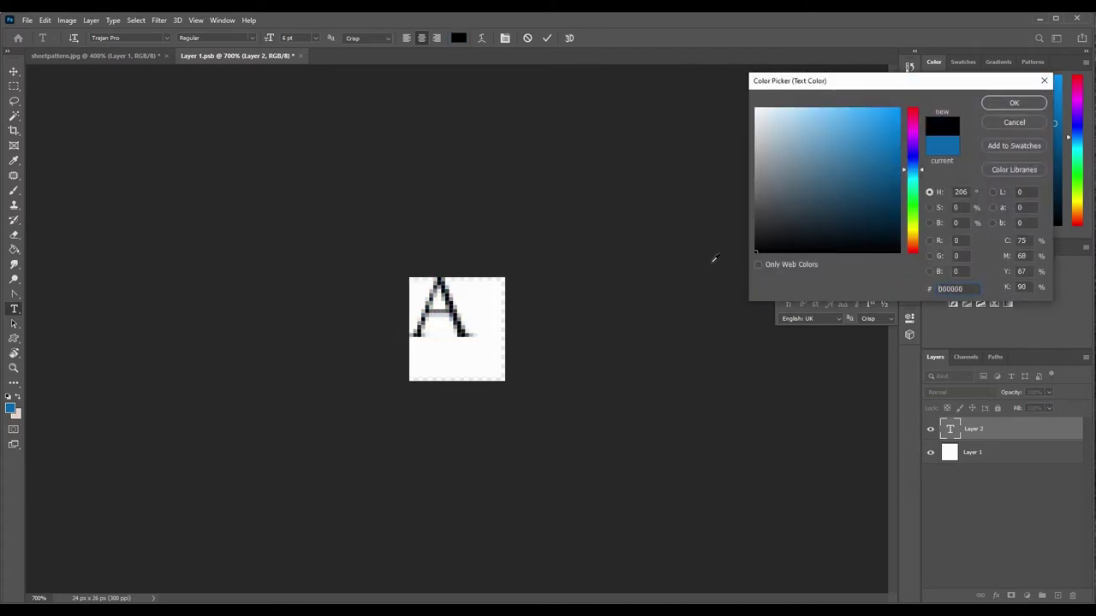
click(1028, 105)
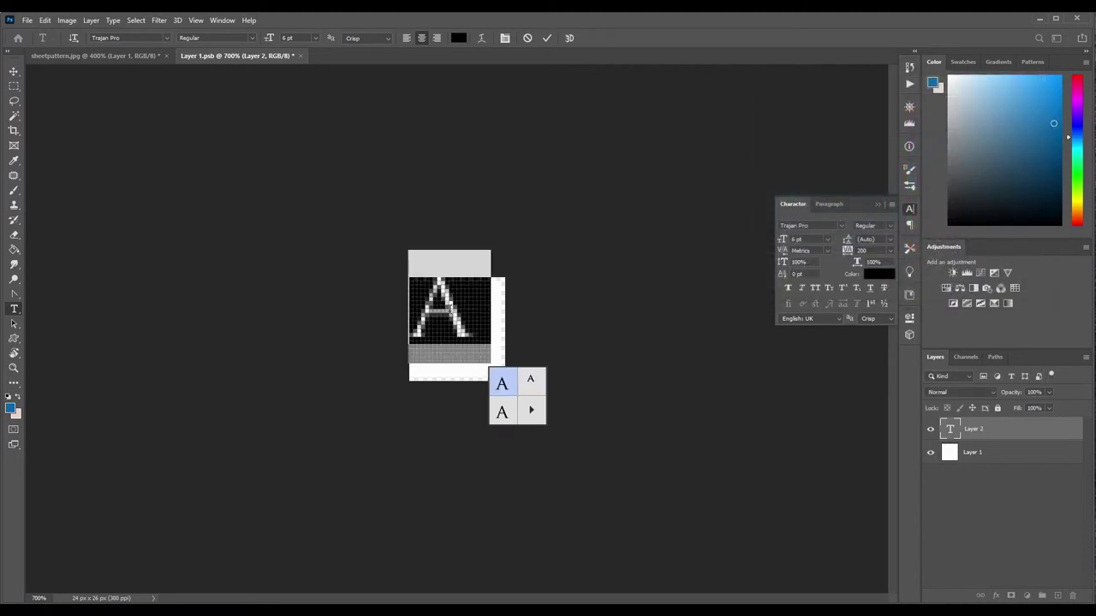
Nudge the A down and right on the tile and apply Faux Bold.
click(14, 72)
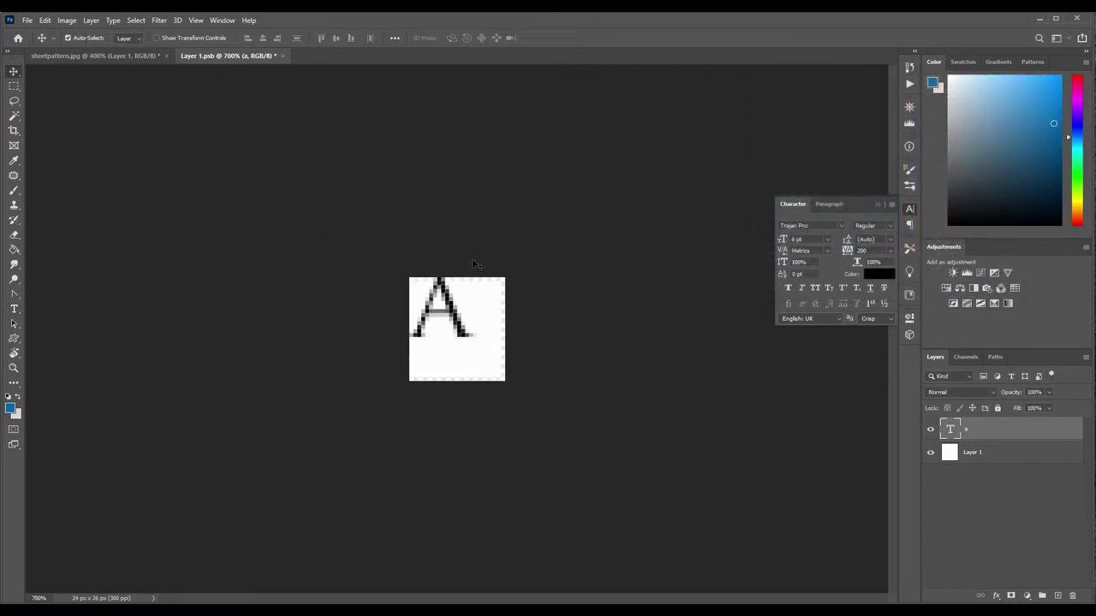
drag(447, 294, 462, 316)
click(489, 313)
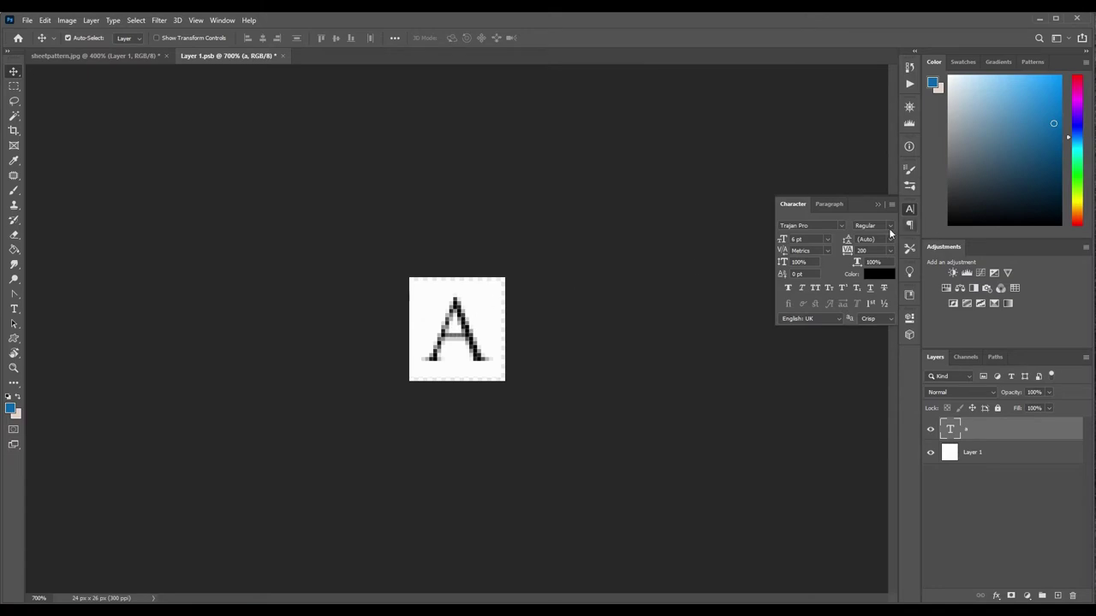
click(891, 226)
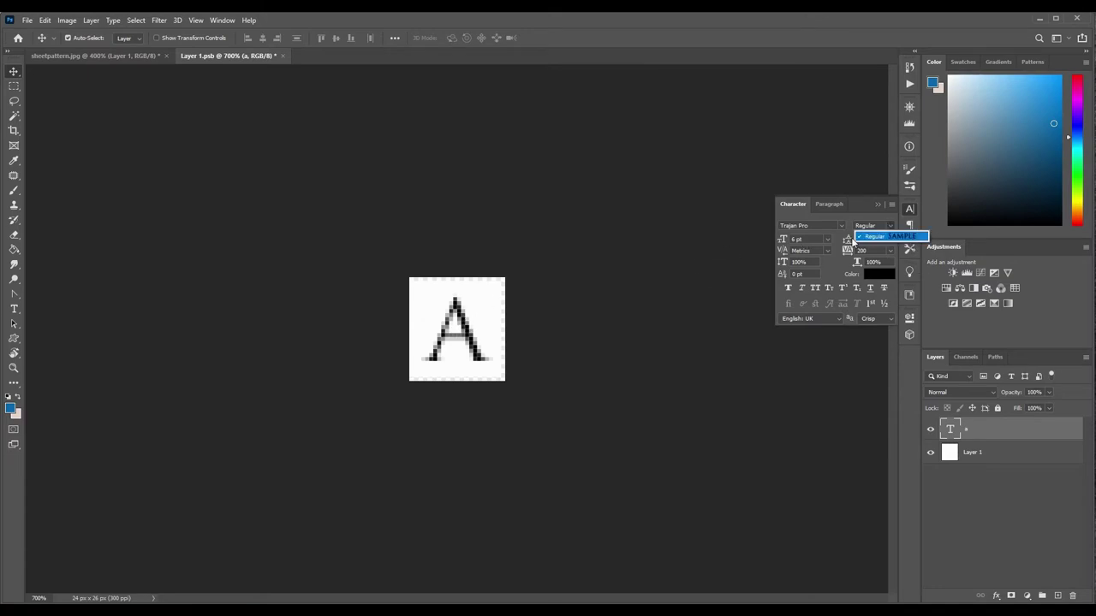
click(790, 297)
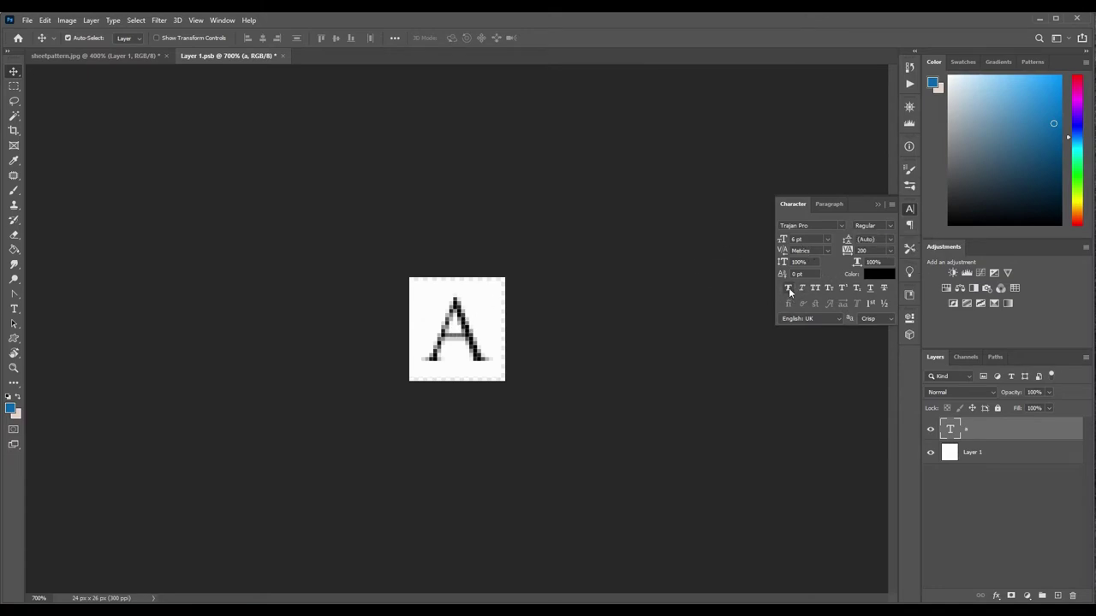
click(787, 289)
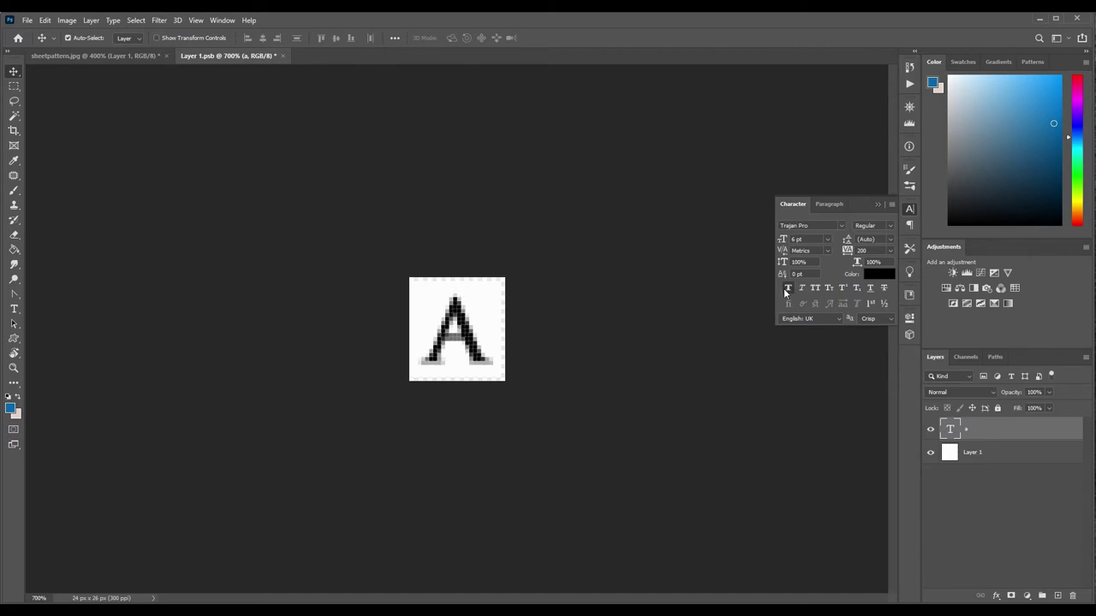
drag(467, 327, 469, 329)
Save Layer 1.psb and return to the sheetpattern.jpg document.
click(28, 20)
click(39, 147)
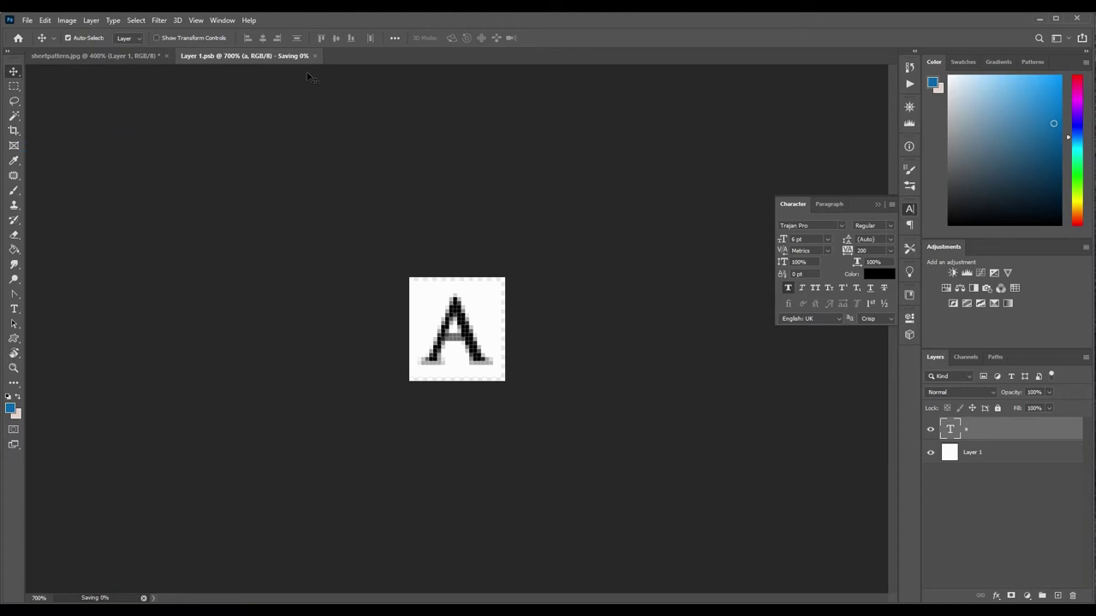
click(133, 54)
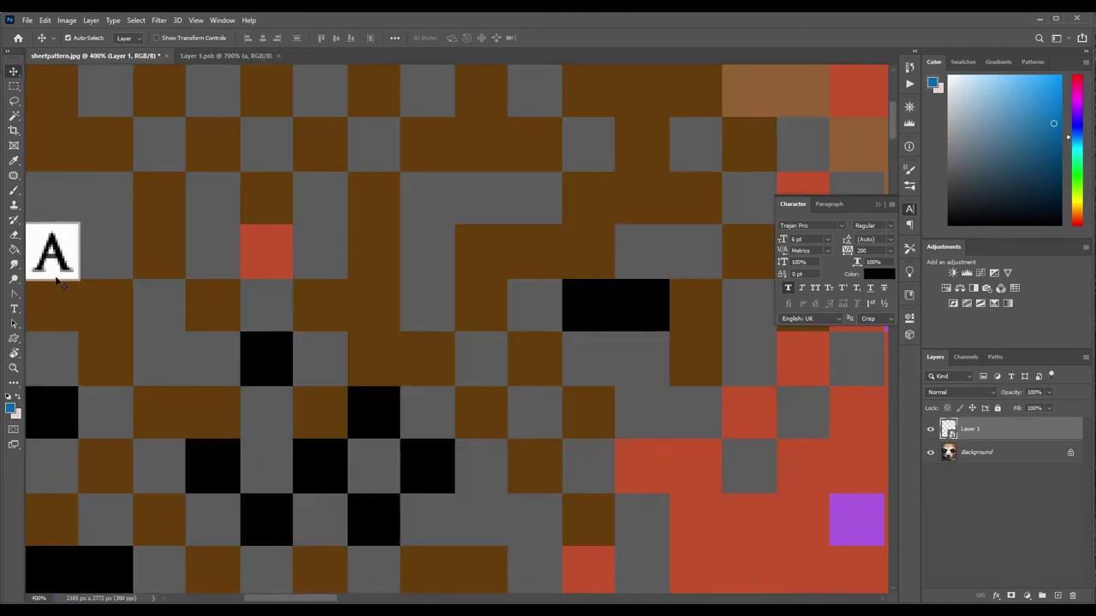
Zoom out and Save As sheetpattern2.psd, accepting the Photoshop format options.
click(14, 367)
alt+click(271, 215)
alt+click(270, 216)
drag(309, 226, 395, 262)
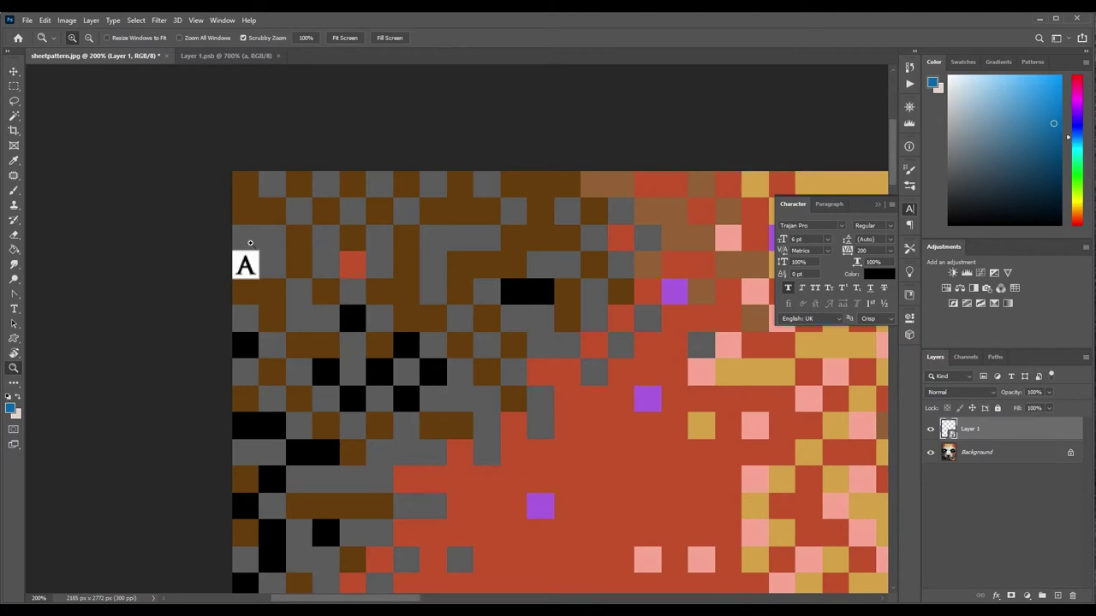
click(26, 19)
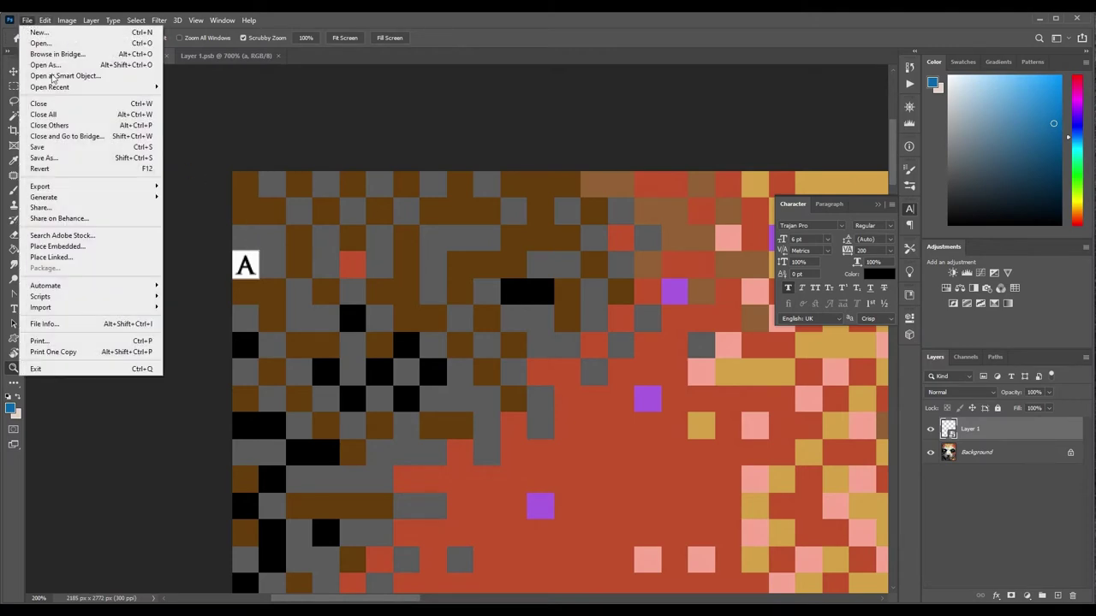
click(74, 156)
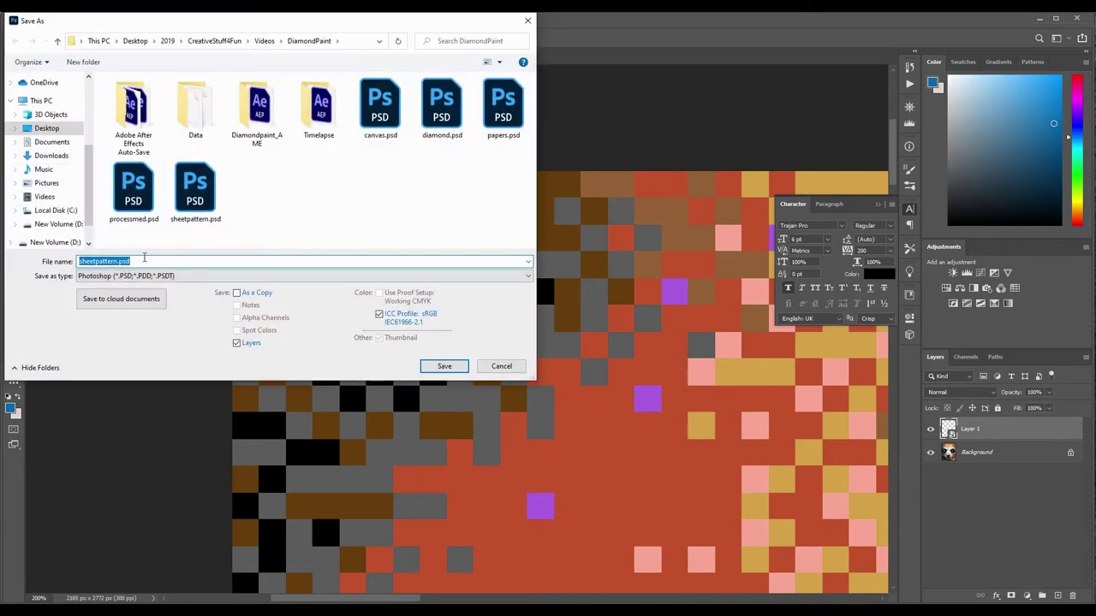
click(104, 261)
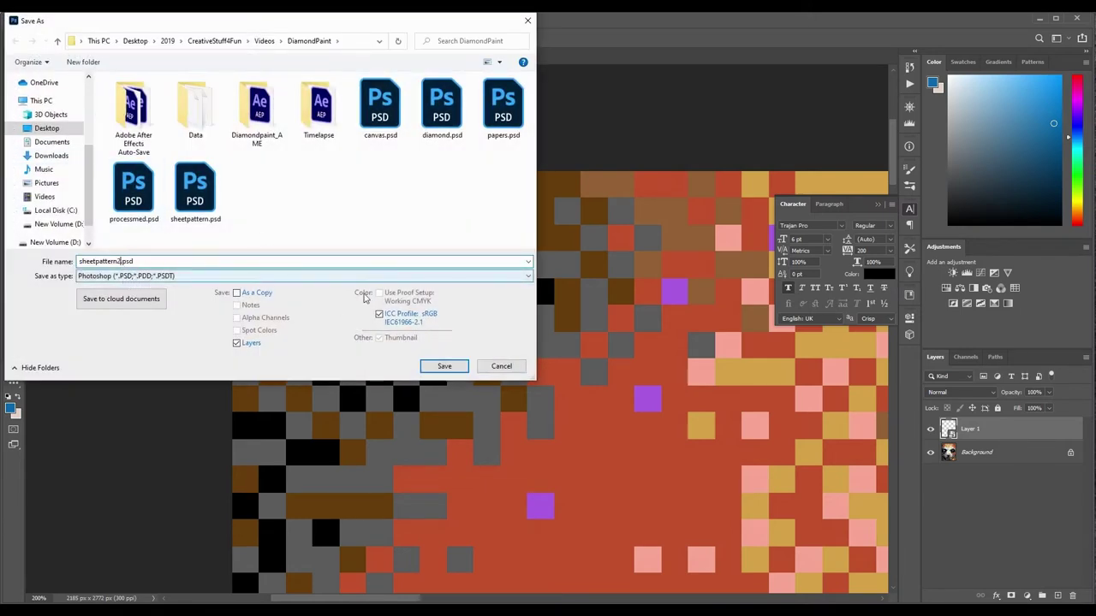
click(444, 365)
click(677, 183)
click(13, 73)
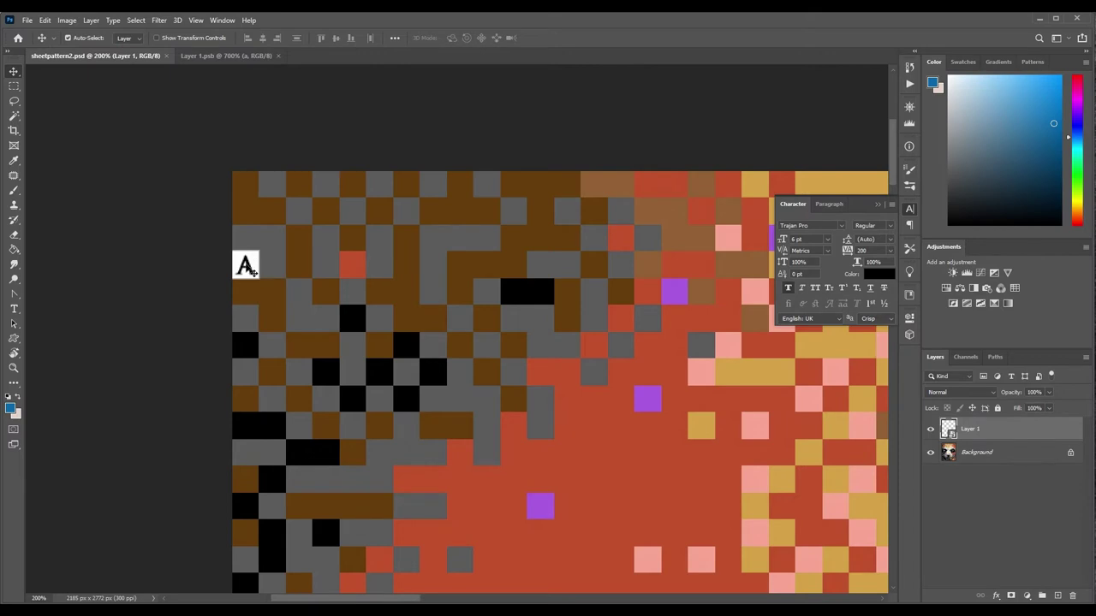
Move the A tile into the pattern's top-left corner, fine-tuning with arrow keys.
drag(256, 266, 247, 187)
key(Up)
key(Left)
key(Right)
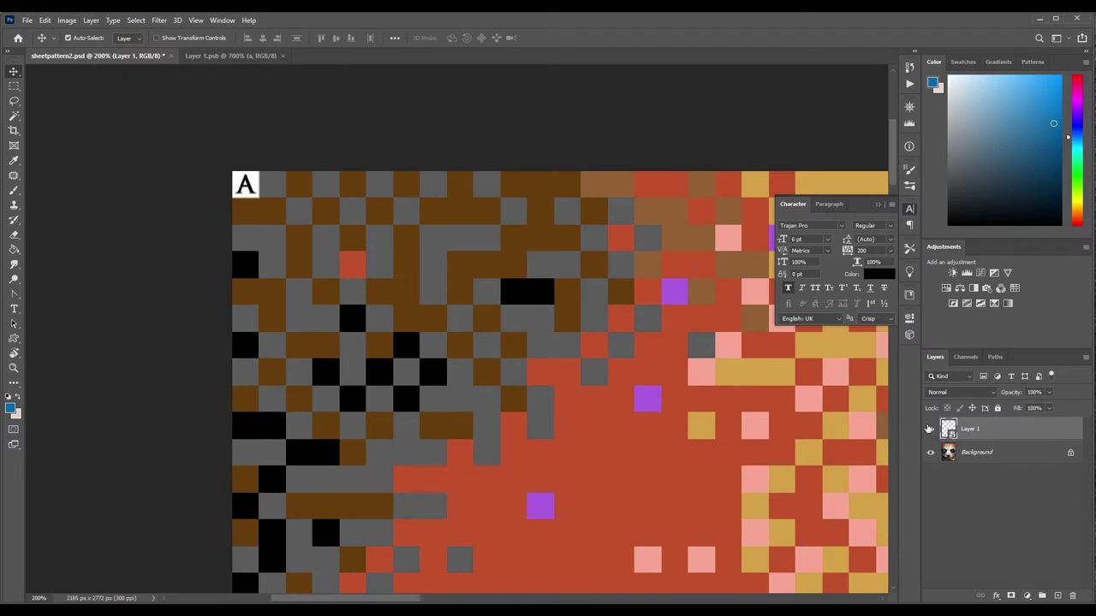
Create Group 1, move Layer 1 into it, and Alt-drag a copy of the A rightward.
click(1042, 597)
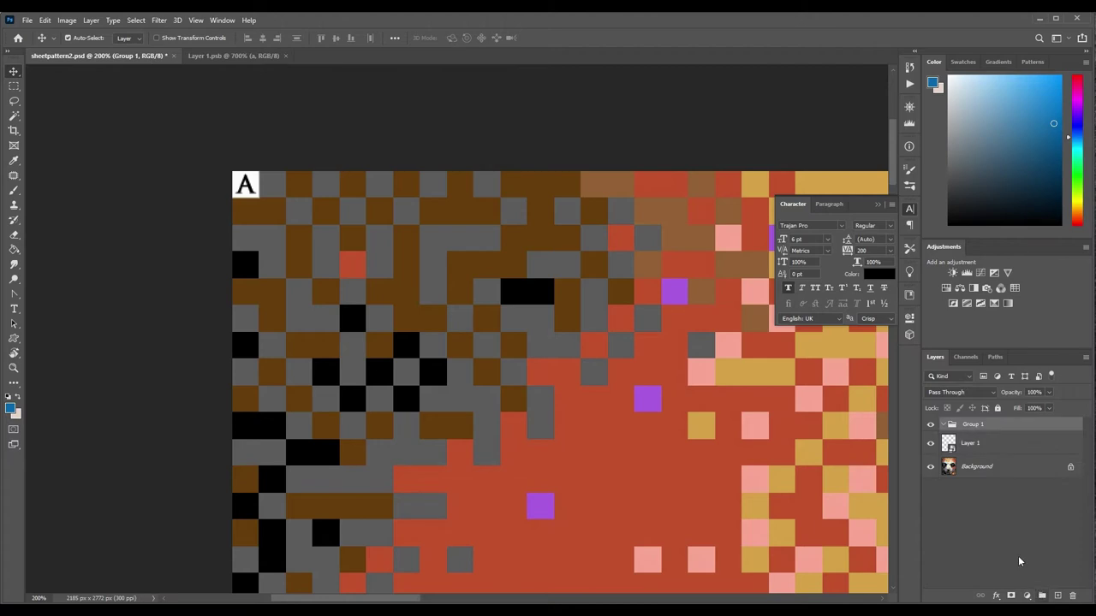
drag(988, 445, 1013, 427)
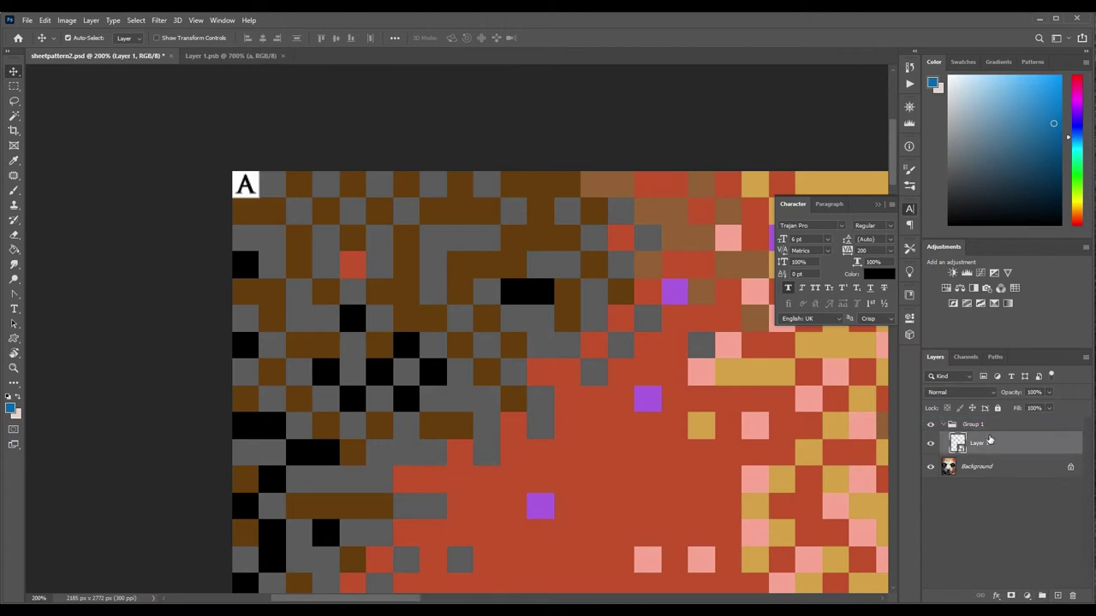
click(945, 425)
click(931, 425)
click(931, 425)
click(944, 425)
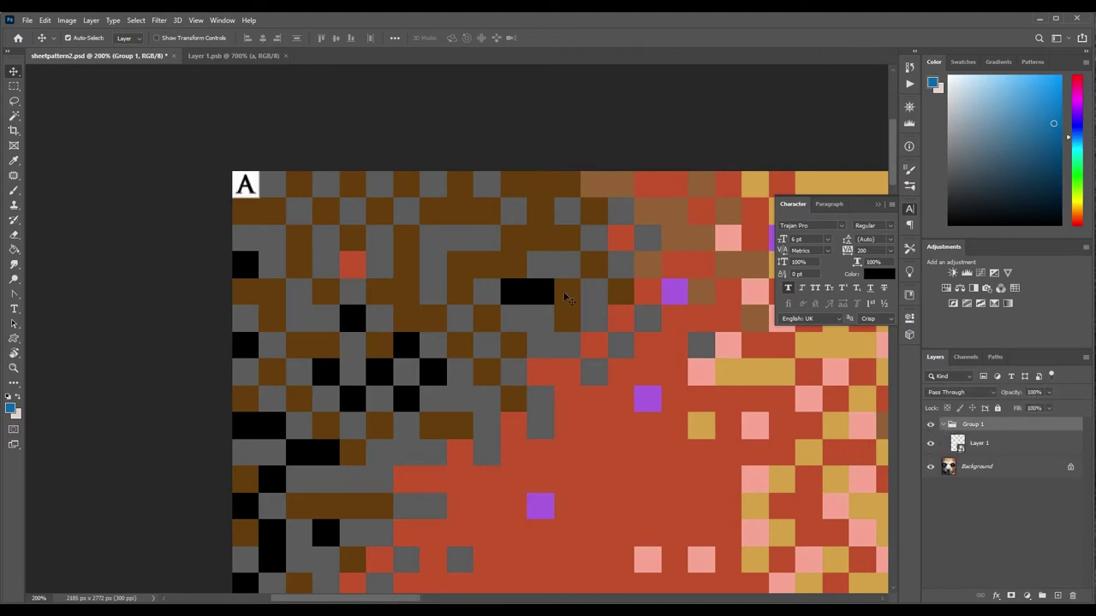
click(254, 188)
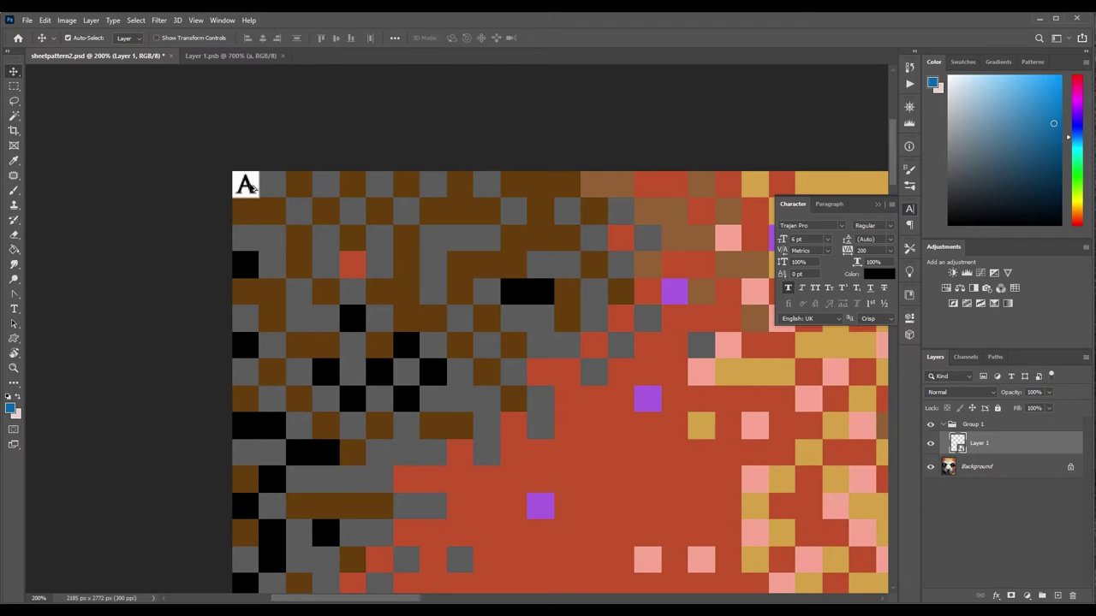
drag(247, 186, 279, 192)
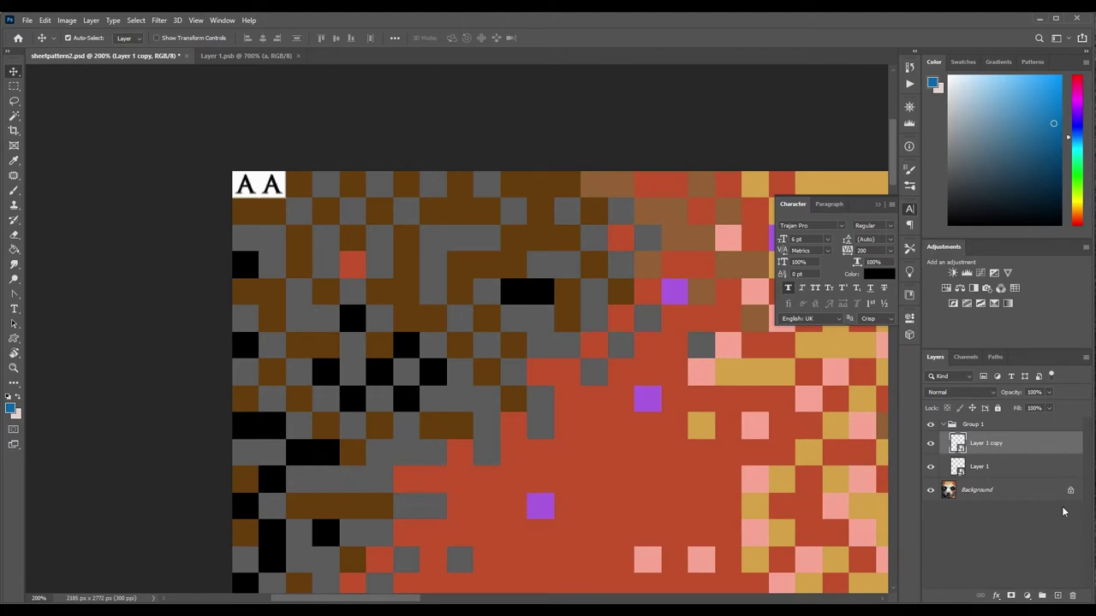
Toggle Lock All on the A copy, then marquee-select both A tile layers.
click(999, 409)
click(999, 408)
click(998, 409)
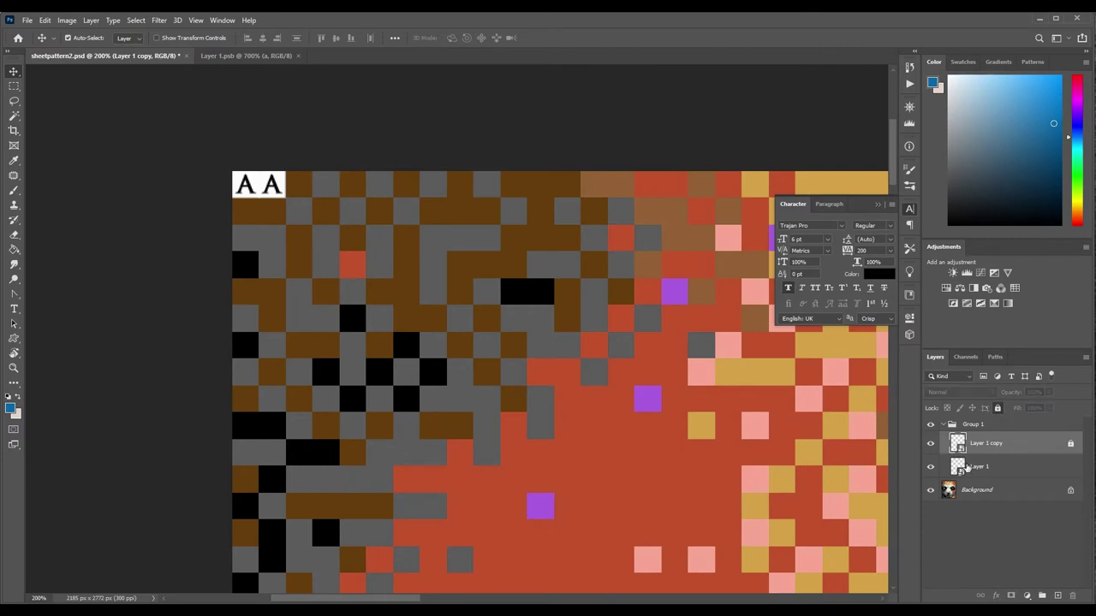
click(998, 409)
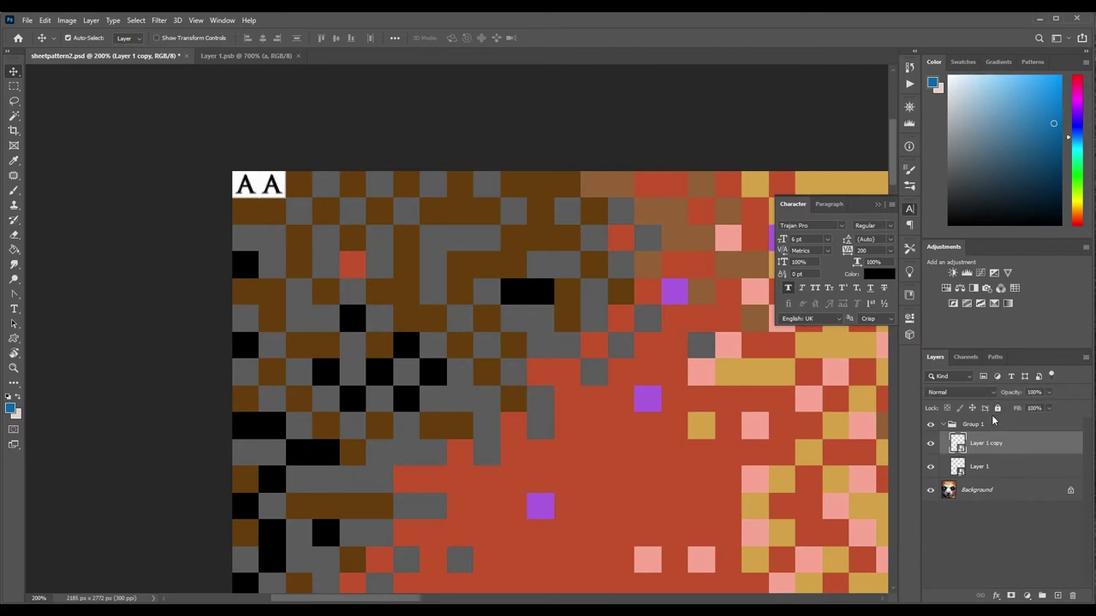
click(1004, 492)
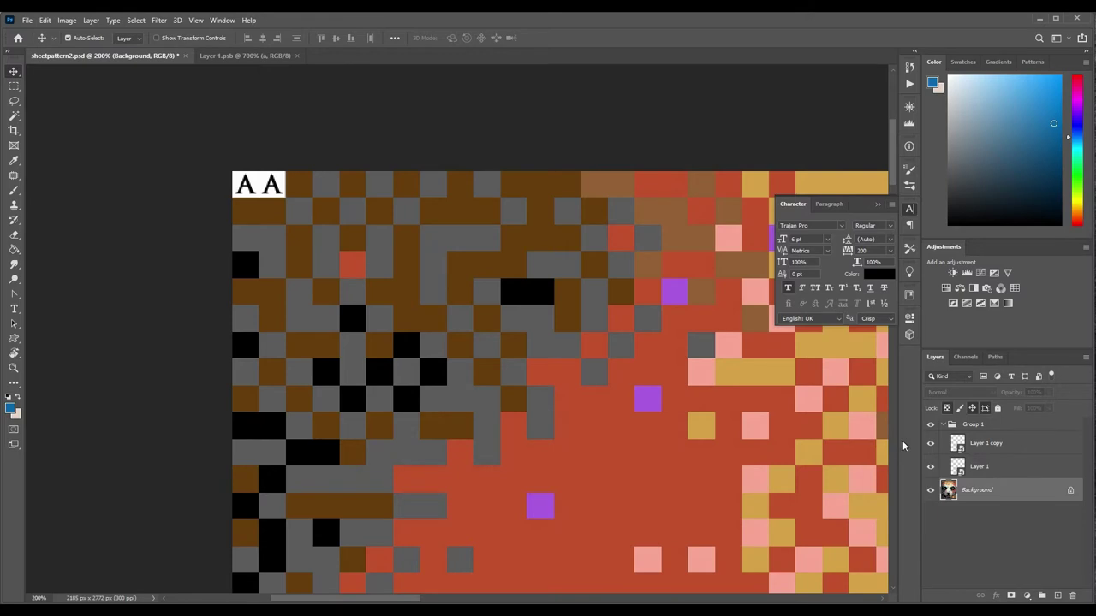
click(187, 129)
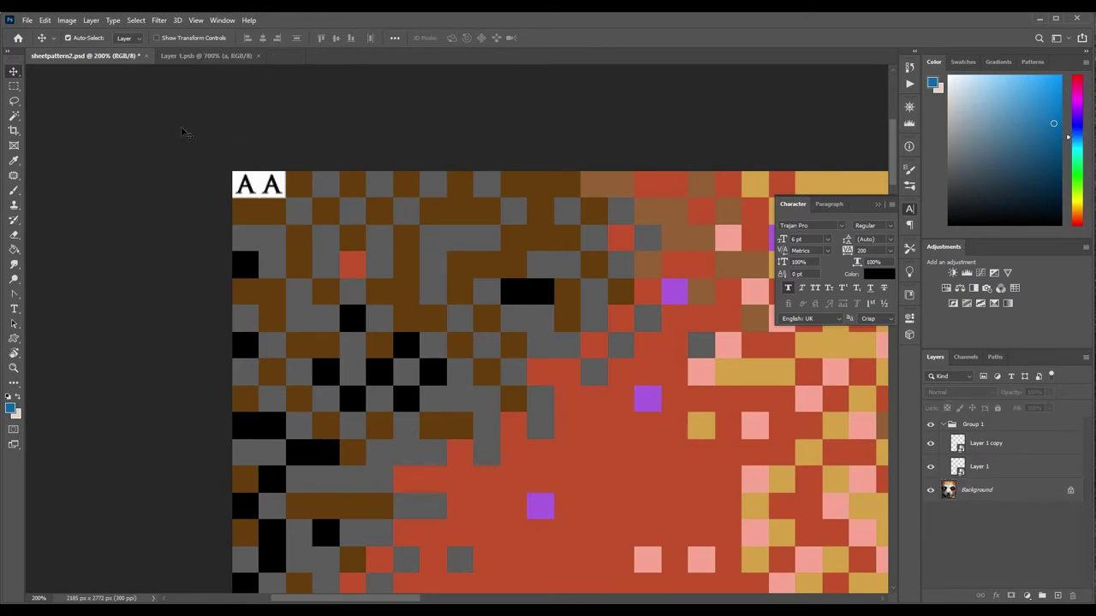
drag(203, 114, 311, 223)
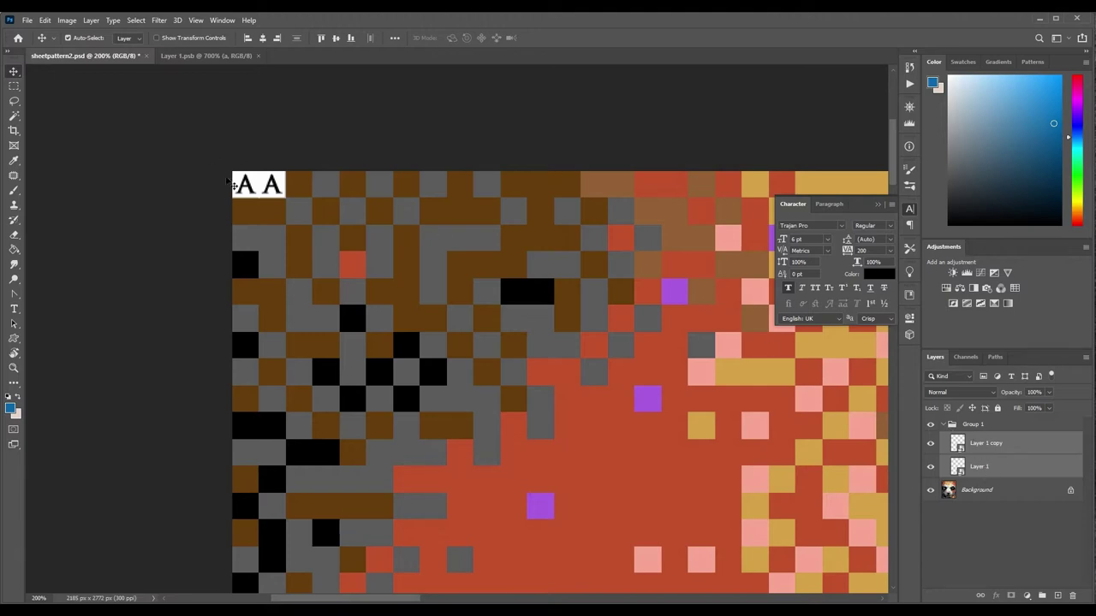
drag(188, 107, 299, 213)
Alt-drag a copy of the A pair rightward and fine-tune its position with arrow keys.
drag(277, 188, 327, 194)
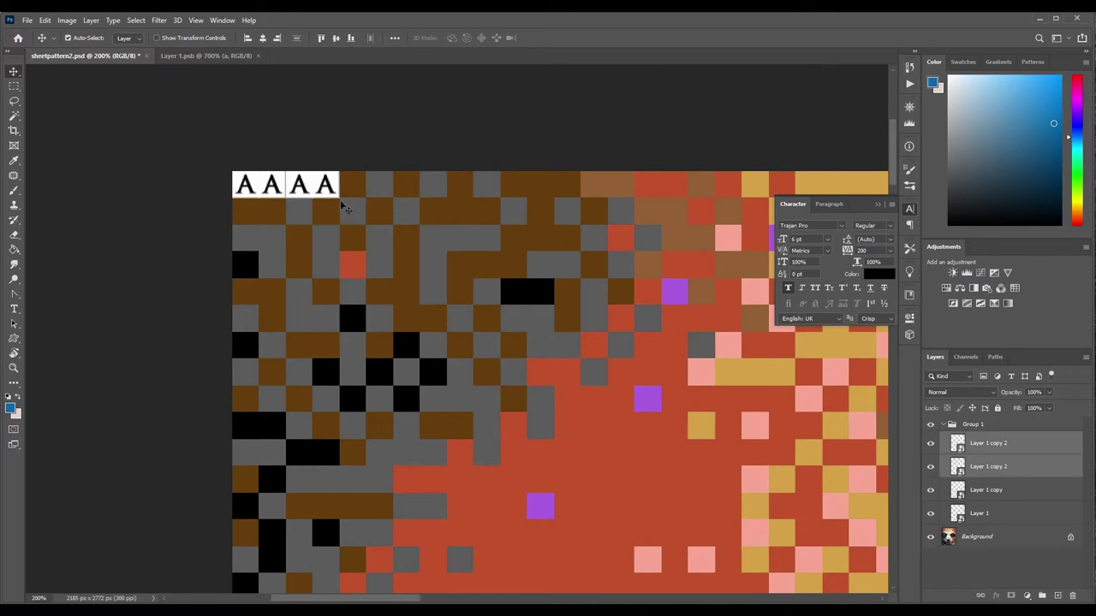
key(Right)
key(Right)
key(Right)
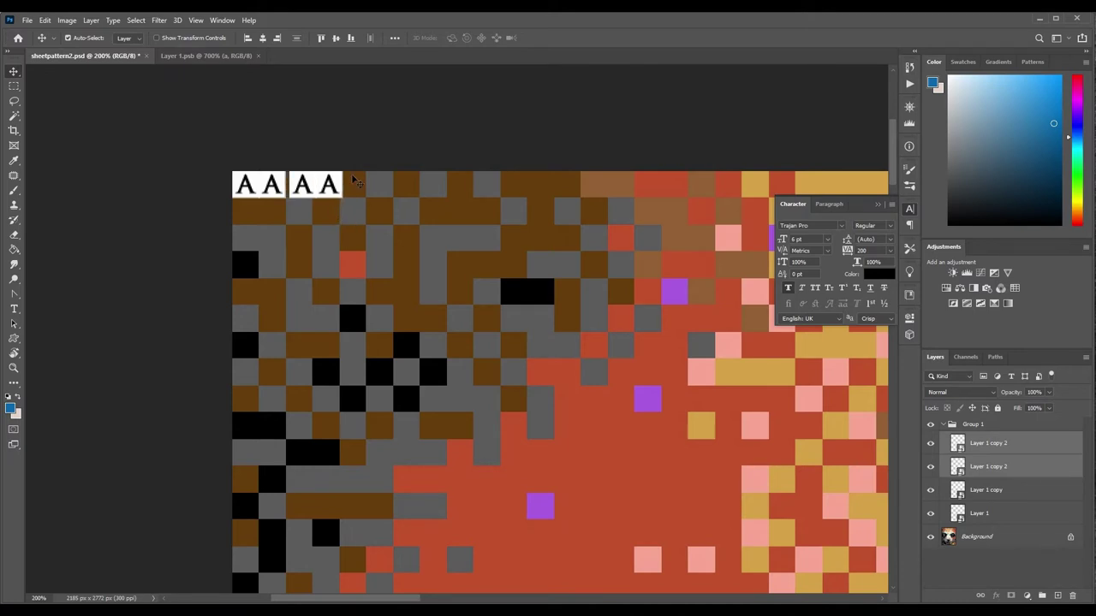
key(Left)
key(Right)
key(Left)
key(Right)
key(Left)
key(Left)
key(Right)
Drag another copy further right, delete the two extra A copies, and enable Auto-Select.
drag(342, 193, 401, 187)
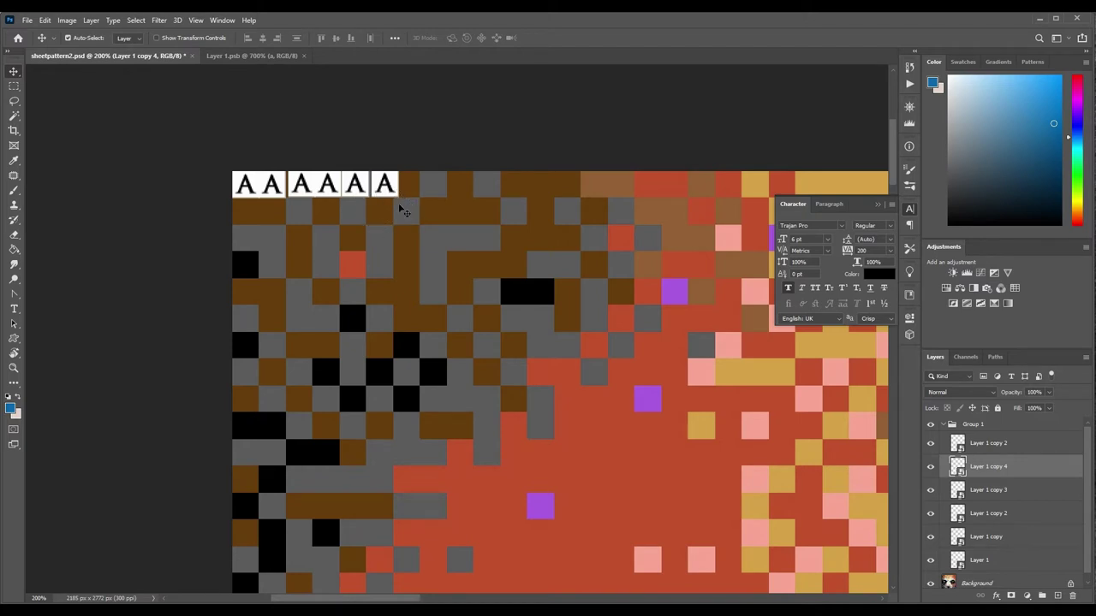
key(Delete)
key(Delete)
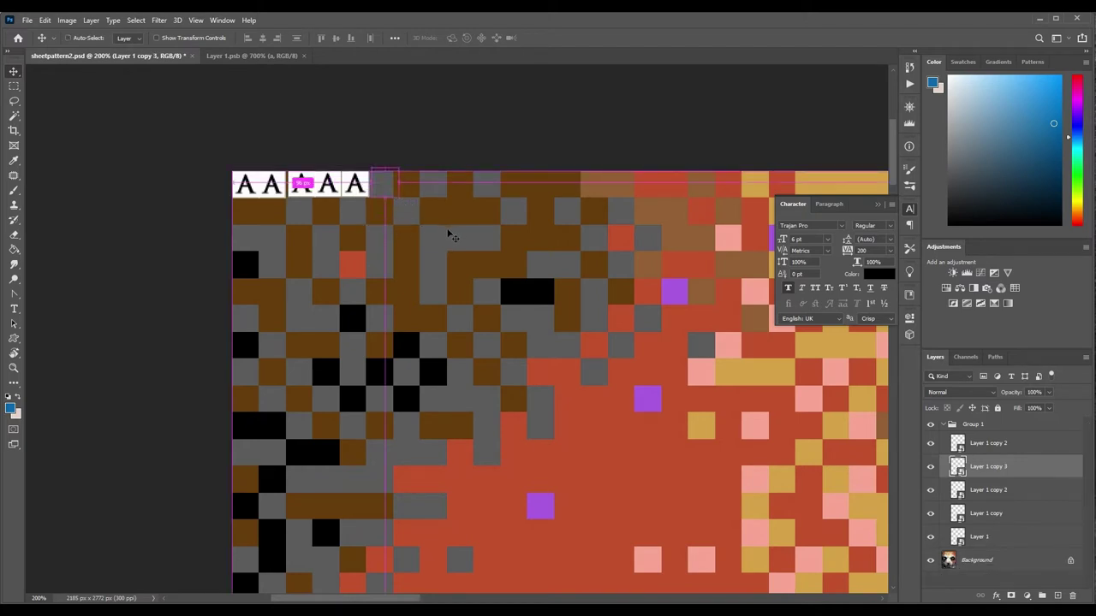
key(ctrl)
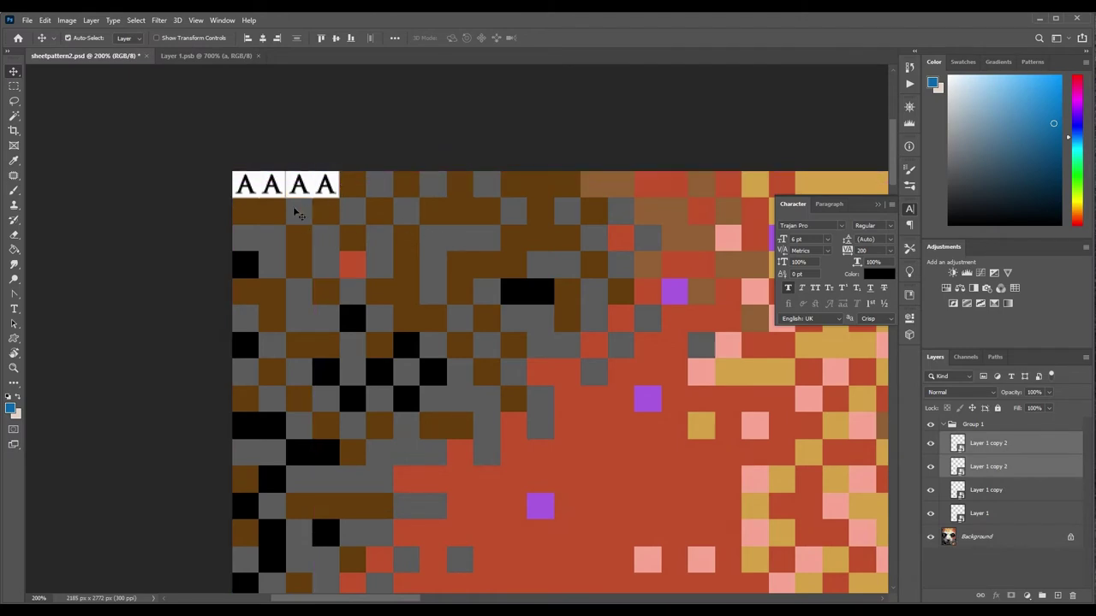
Select the four A tile layers and Alt-drag a copy of the row to the right.
drag(180, 94, 430, 195)
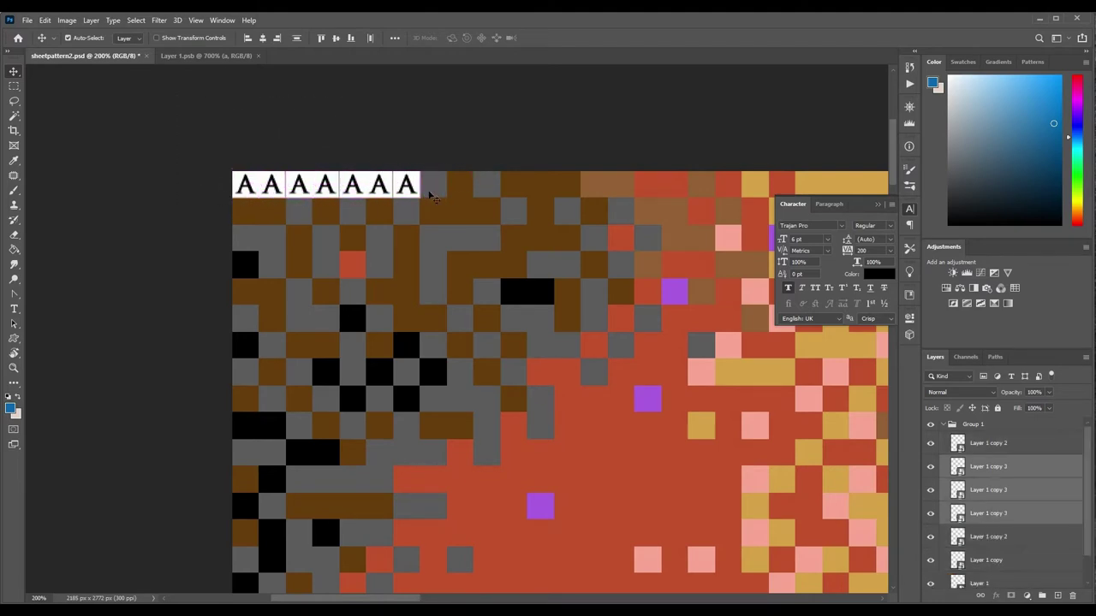
drag(279, 117, 482, 242)
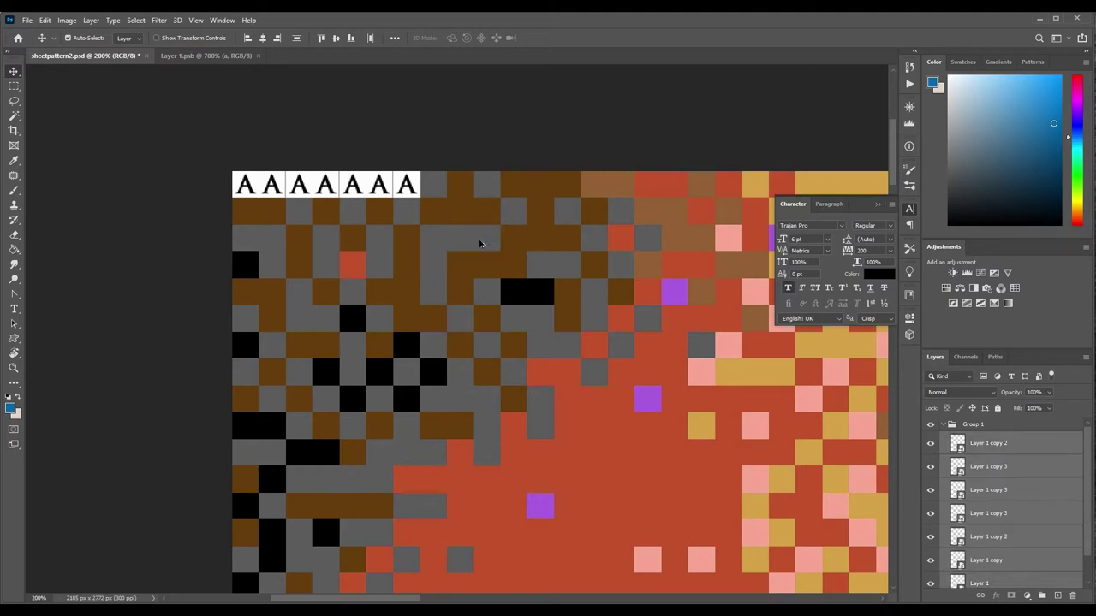
drag(281, 187, 468, 195)
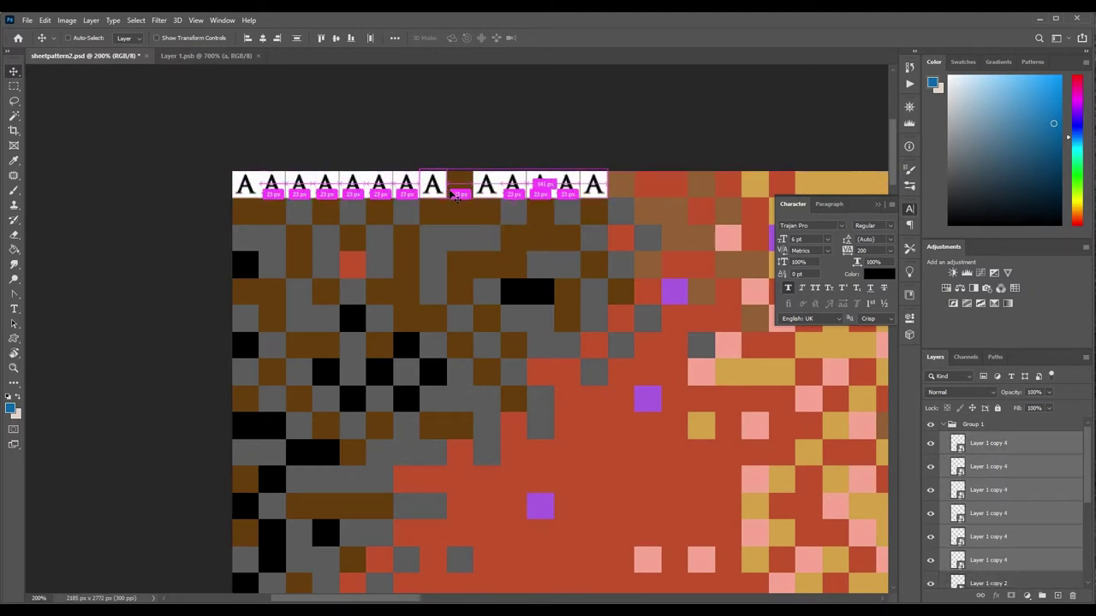
key(ctrl+z)
drag(193, 101, 428, 214)
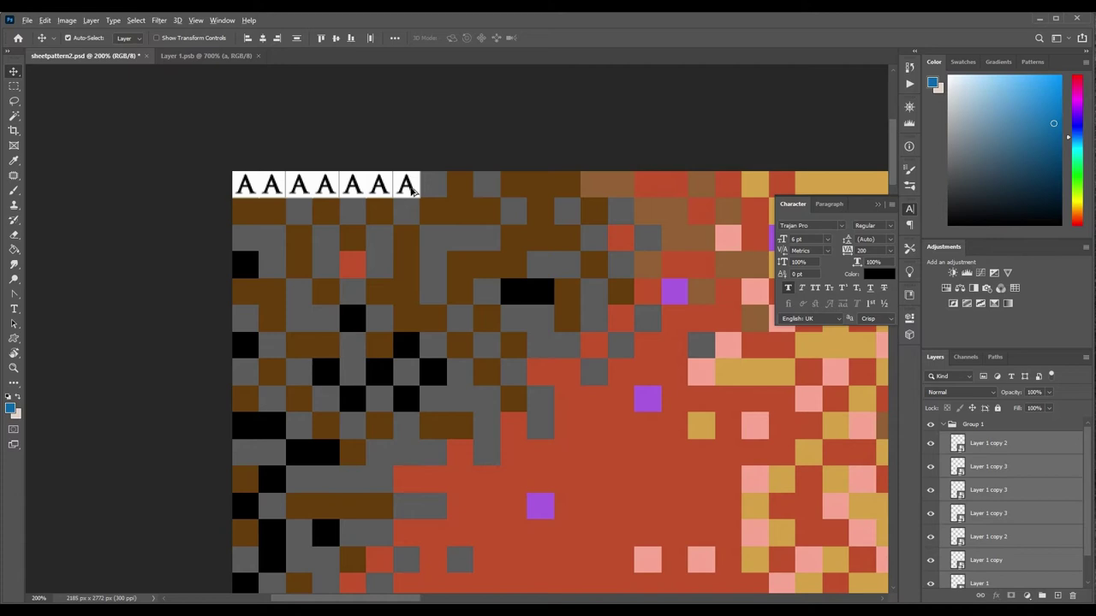
drag(408, 184, 598, 193)
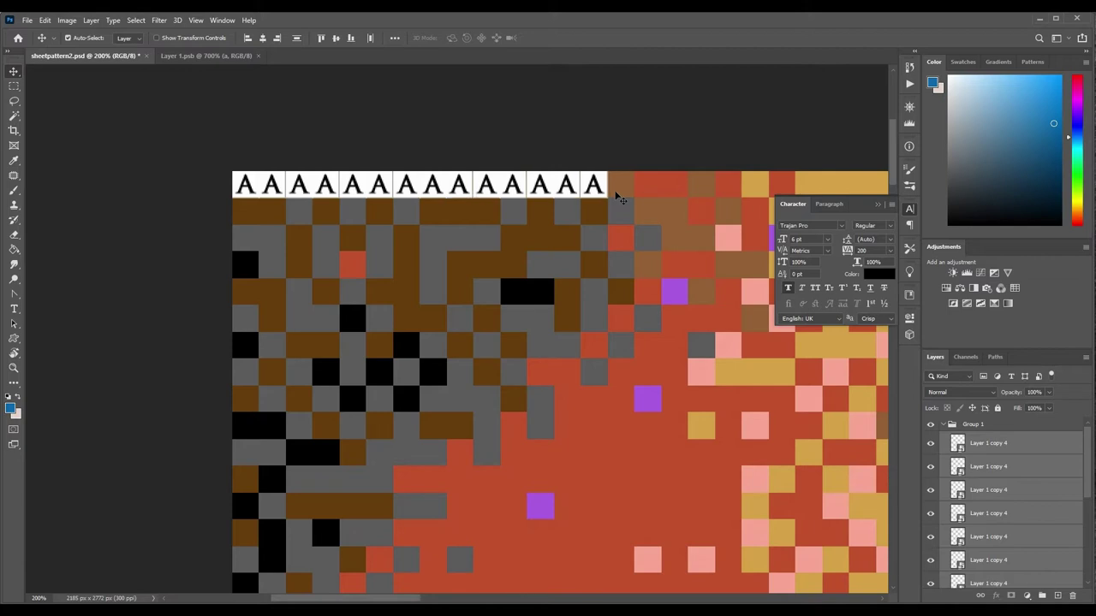
Pan to the row's end and place another copy of the A row beside it.
drag(656, 134, 506, 180)
drag(54, 110, 468, 249)
drag(329, 226, 704, 222)
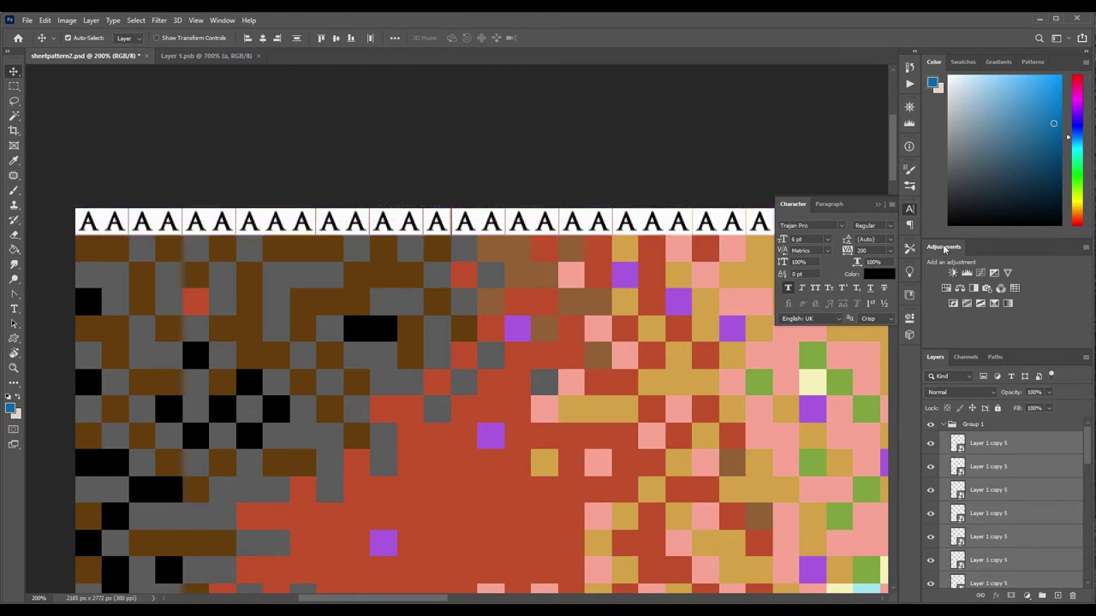
click(879, 206)
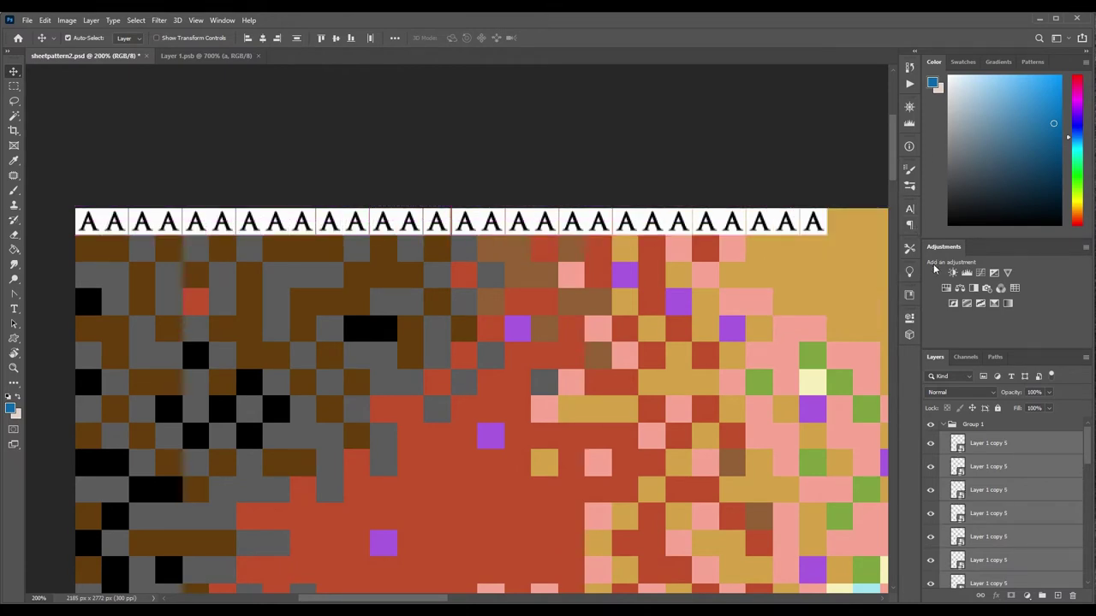
Zoom out to 100% and Alt-drag another copy of the A row rightward.
key(z)
drag(935, 269, 440, 169)
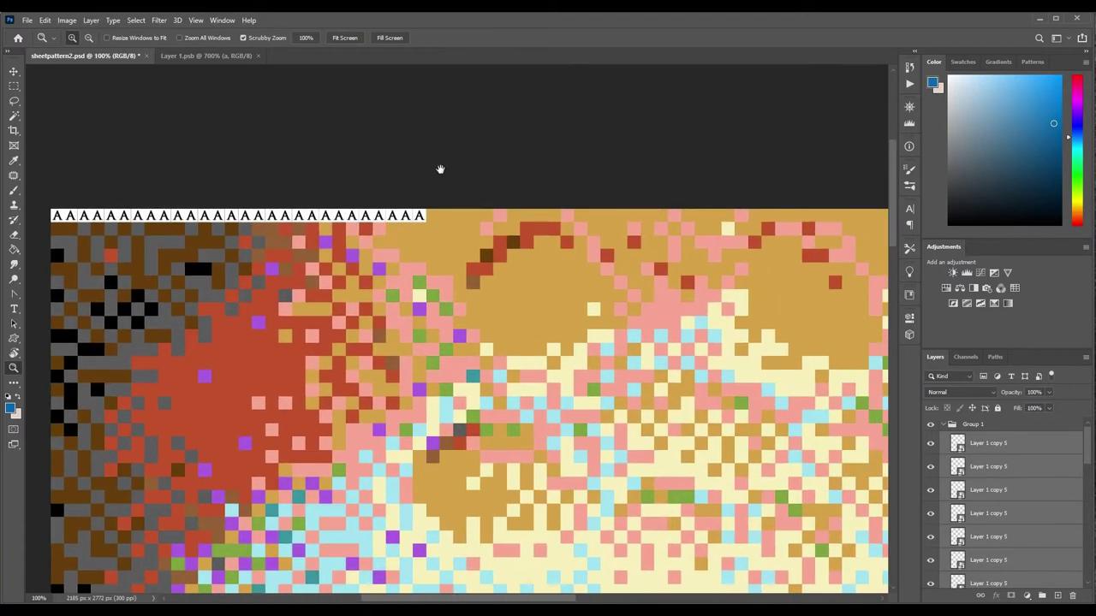
drag(465, 232, 760, 221)
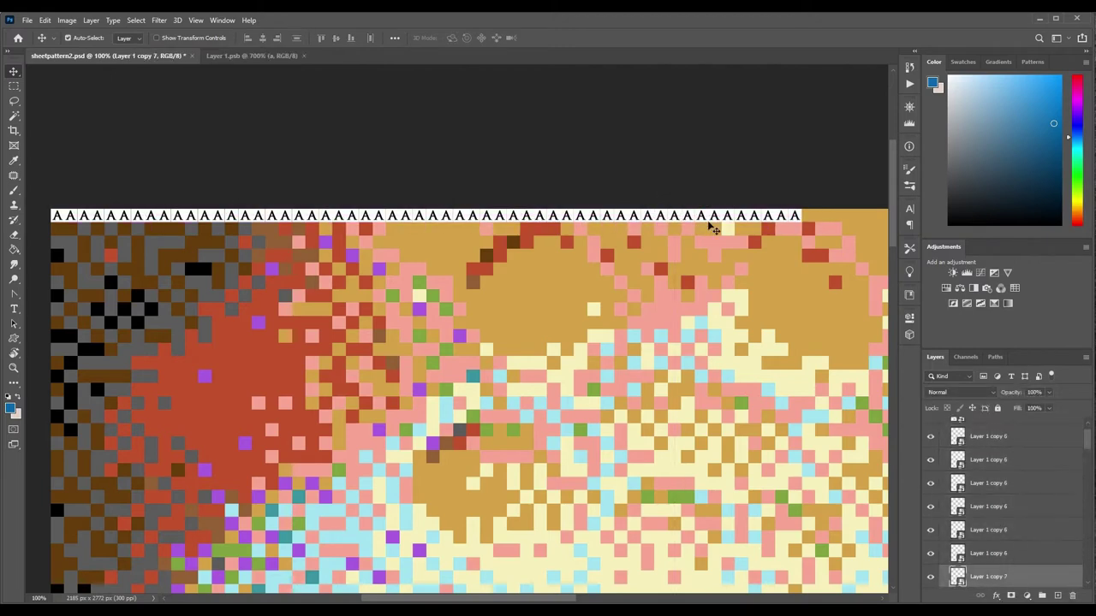
scroll(479, 157, right, 5)
key(ctrl+alt+a)
Add more A row copies up to the canvas edge, then zoom out to 66.7%.
drag(420, 230, 693, 227)
scroll(578, 184, right, 5)
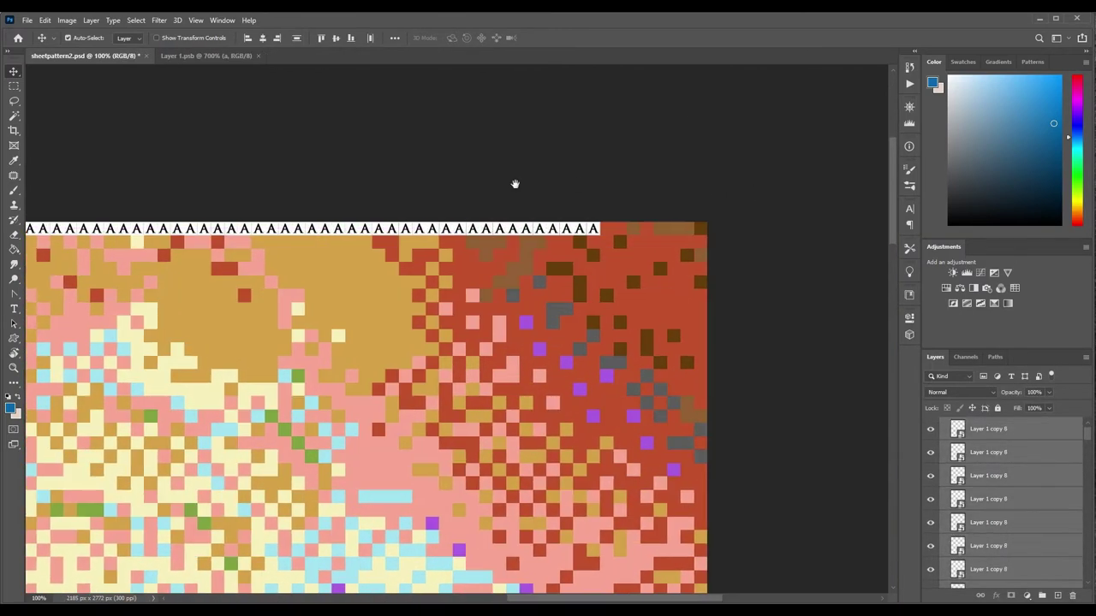
drag(539, 228, 644, 229)
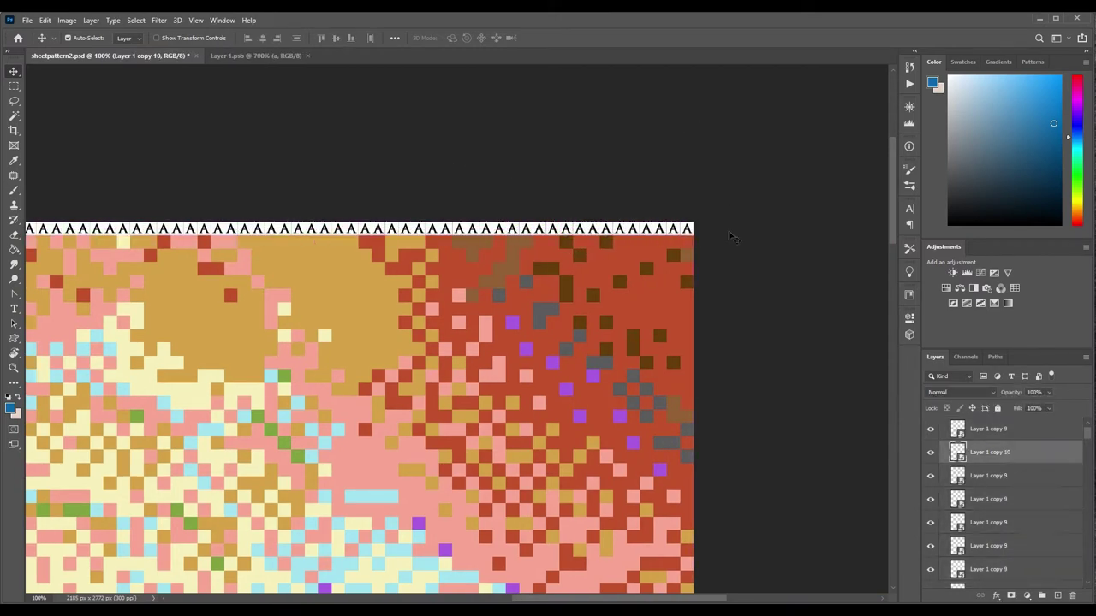
key(z)
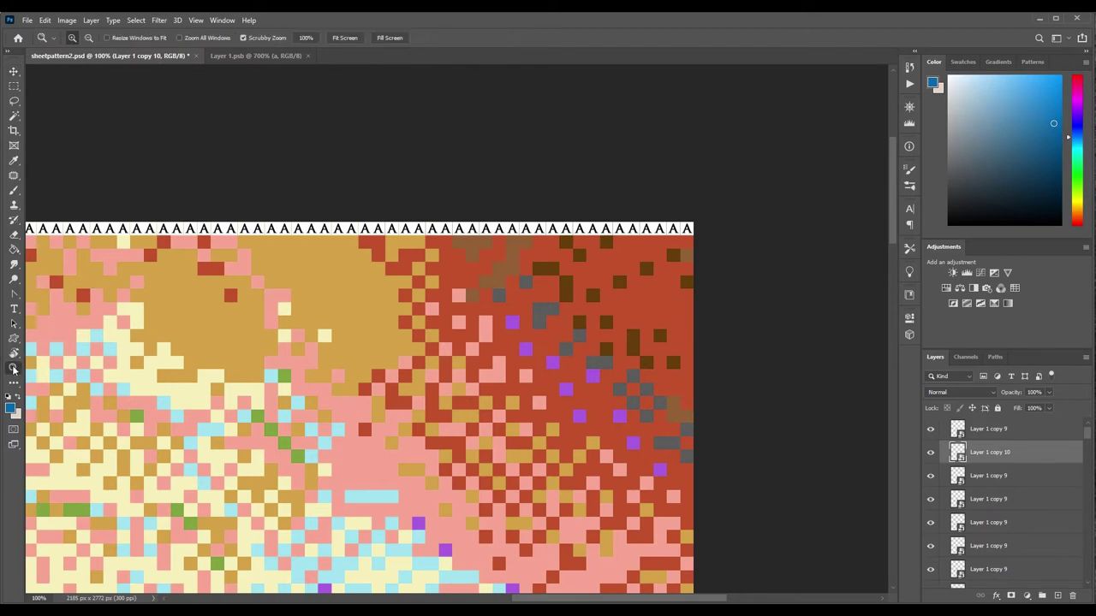
alt+click(375, 163)
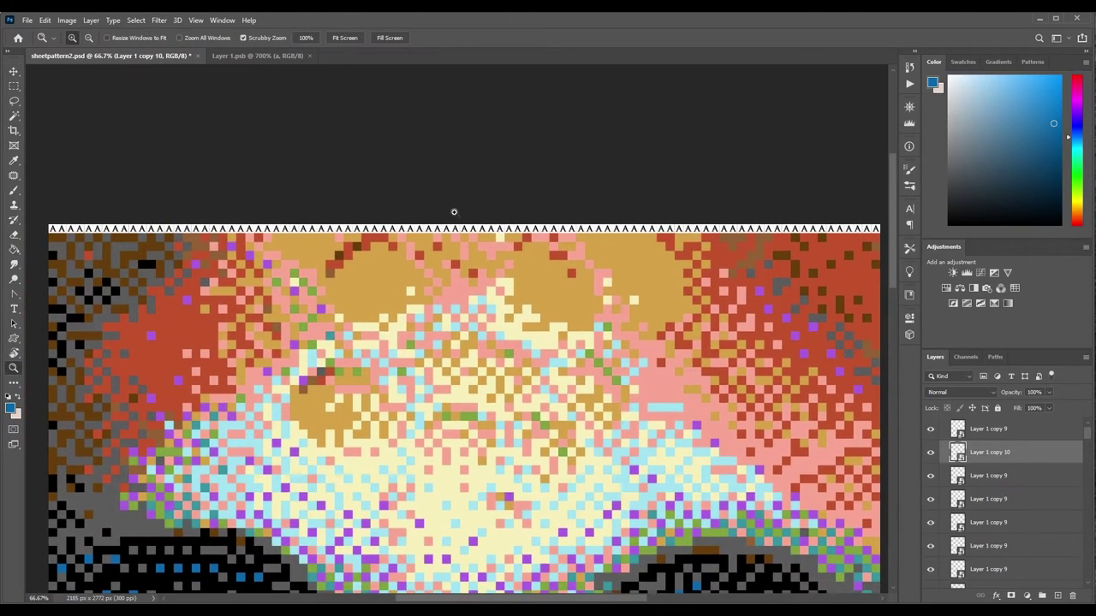
click(13, 72)
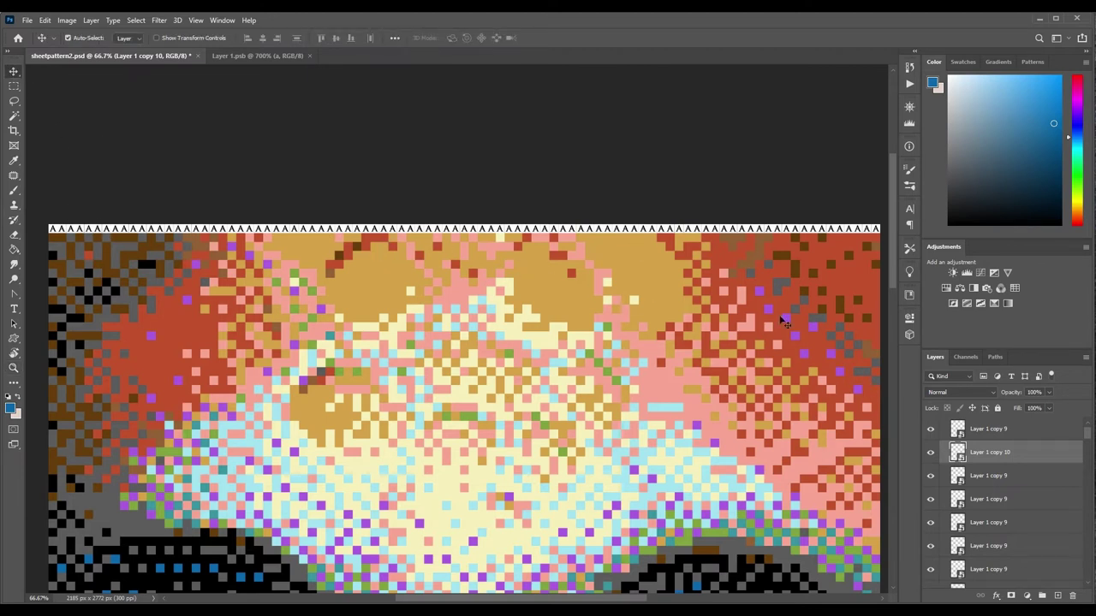
scroll(1085, 438, up, 1)
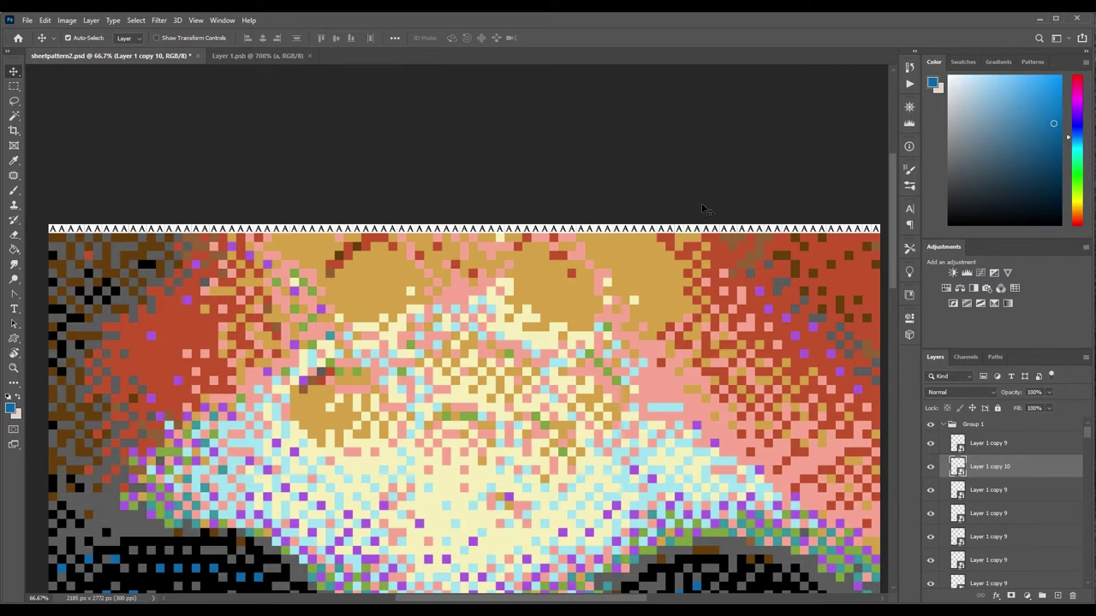
Expand and collapse Group 1 to check the A tile layers it contains.
click(942, 424)
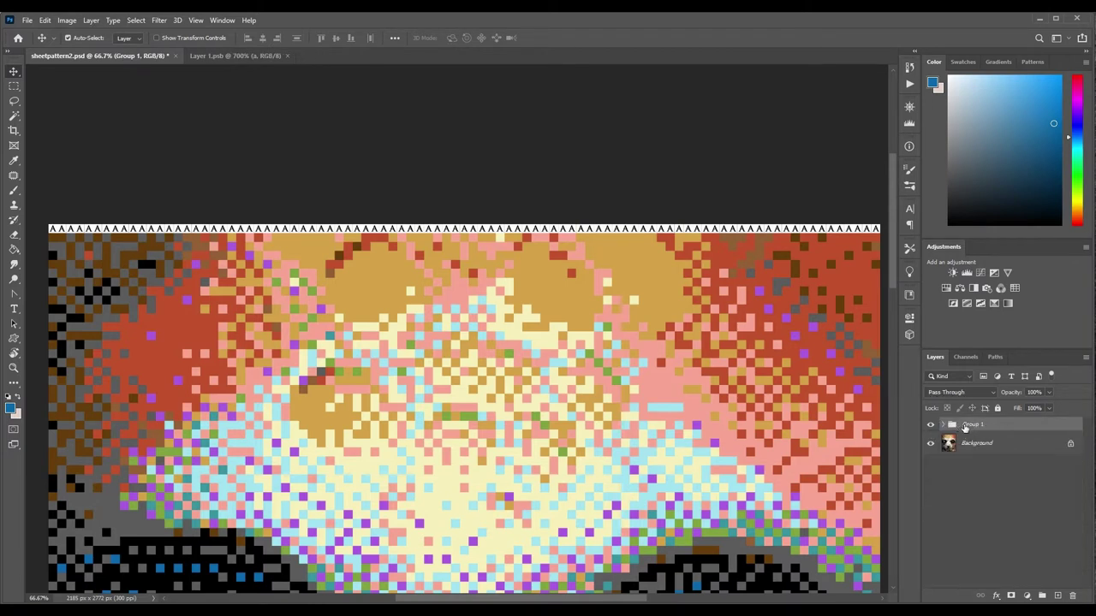
click(945, 424)
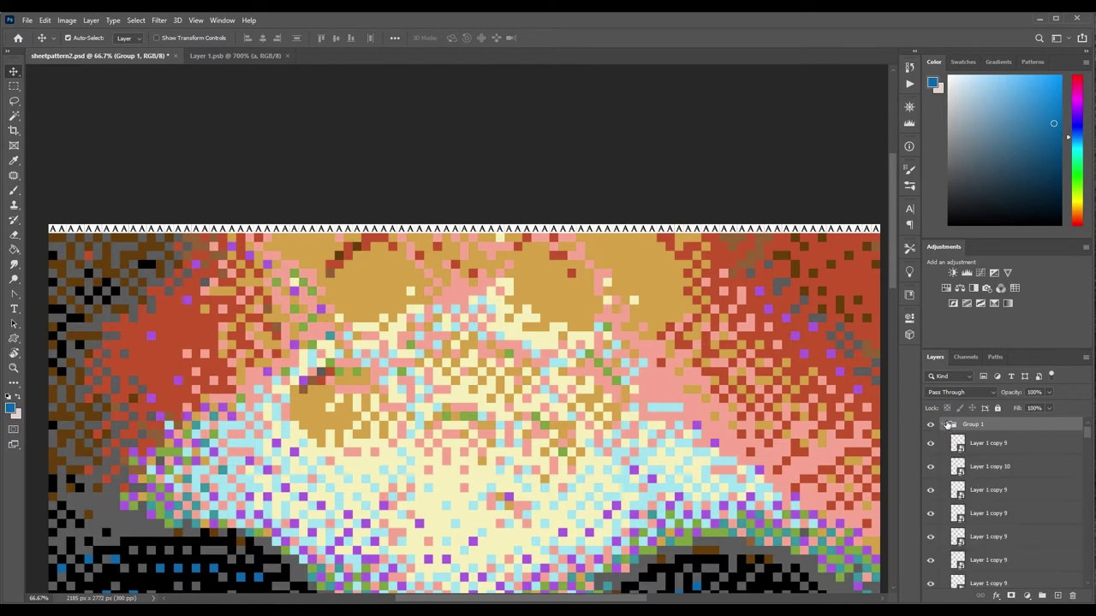
click(947, 424)
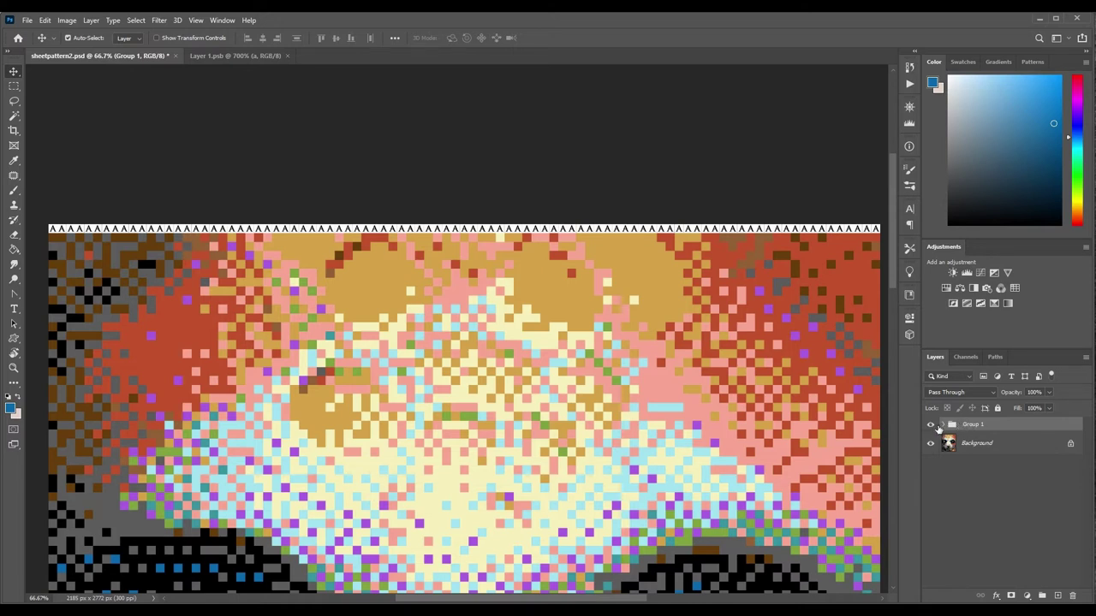
click(943, 424)
click(942, 425)
Convert Group 1 to a smart object, verify it, and Alt-drag a copy one row lower.
right_click(1011, 427)
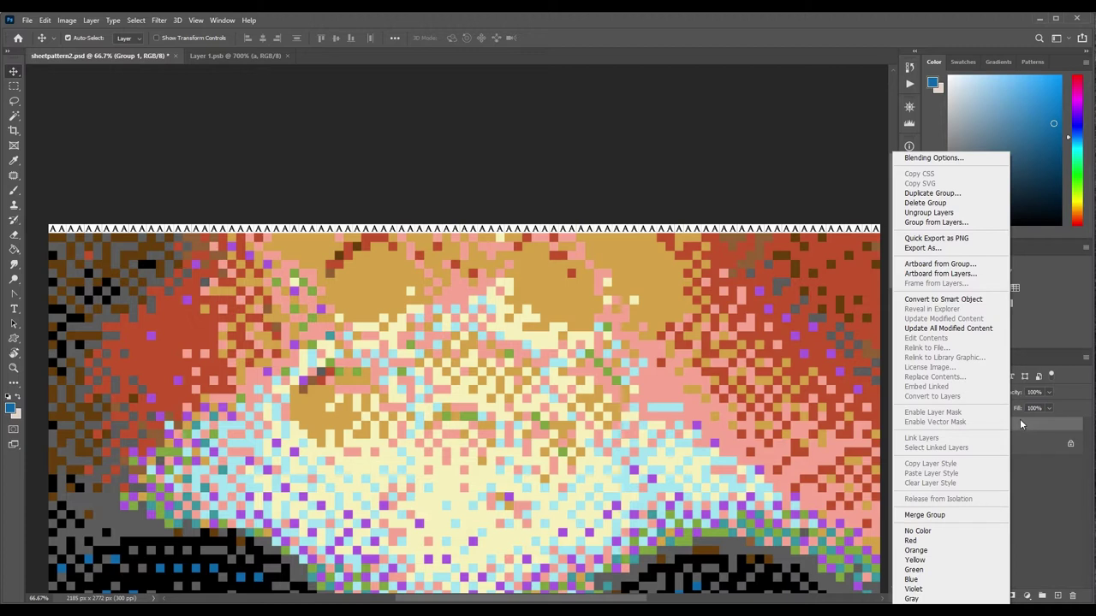
click(956, 301)
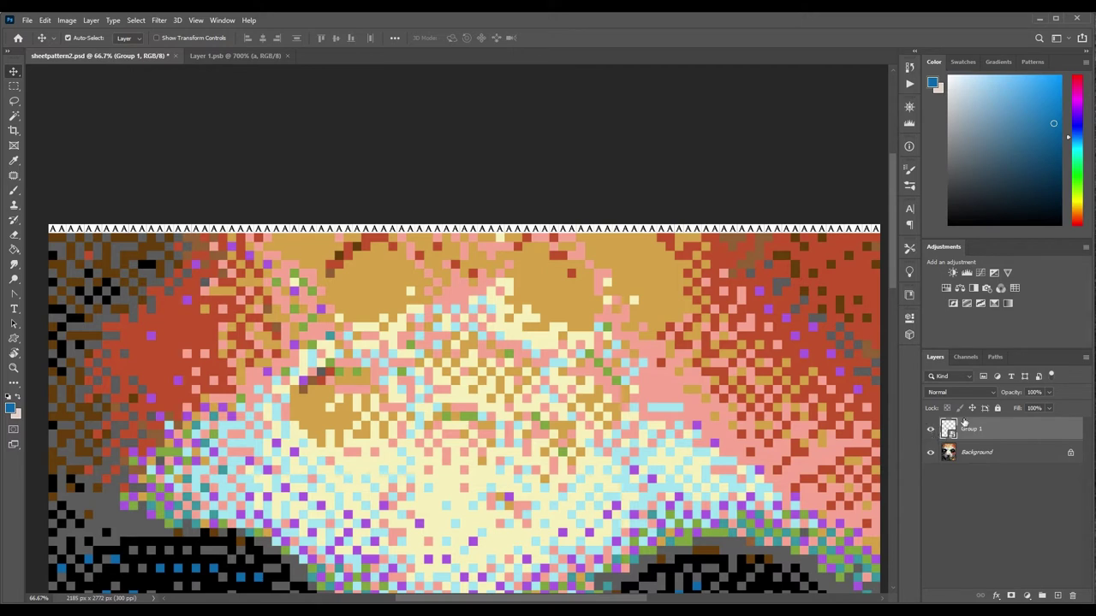
click(932, 430)
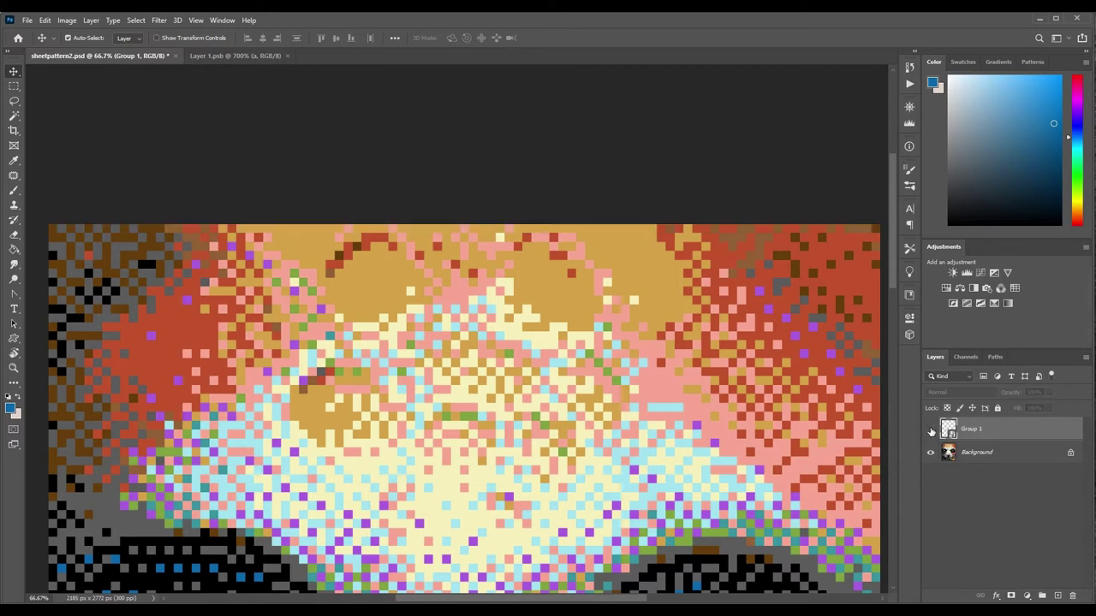
click(932, 430)
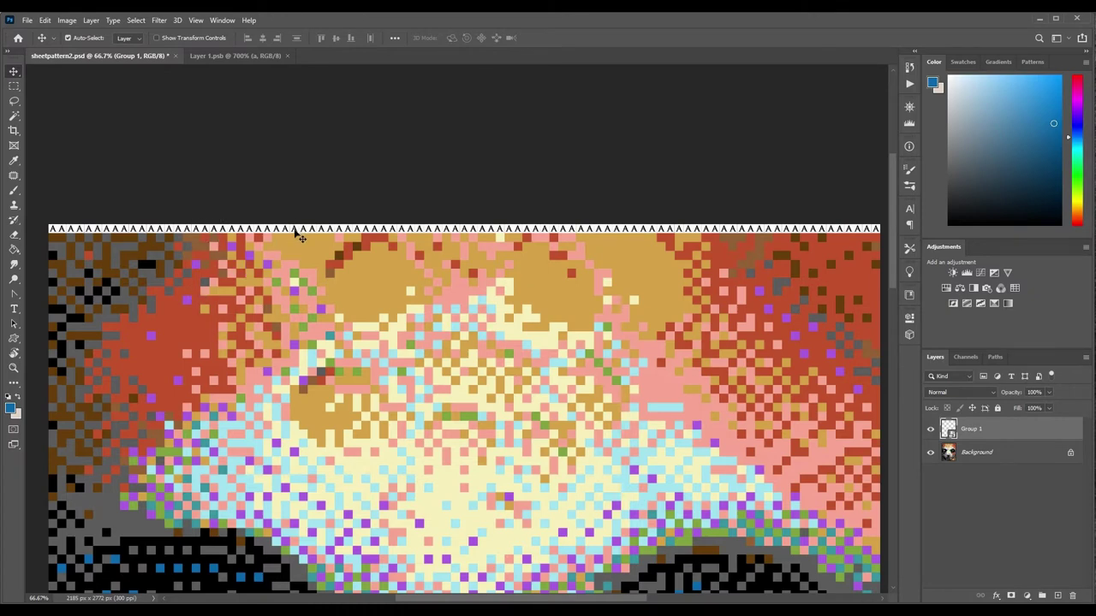
mouse_move(305, 231)
mouse_down()
mouse_move(303, 247)
mouse_move(304, 233)
mouse_up()
Nudge the strip copy up and down with arrow keys until it aligns.
key(Up)
key(Up)
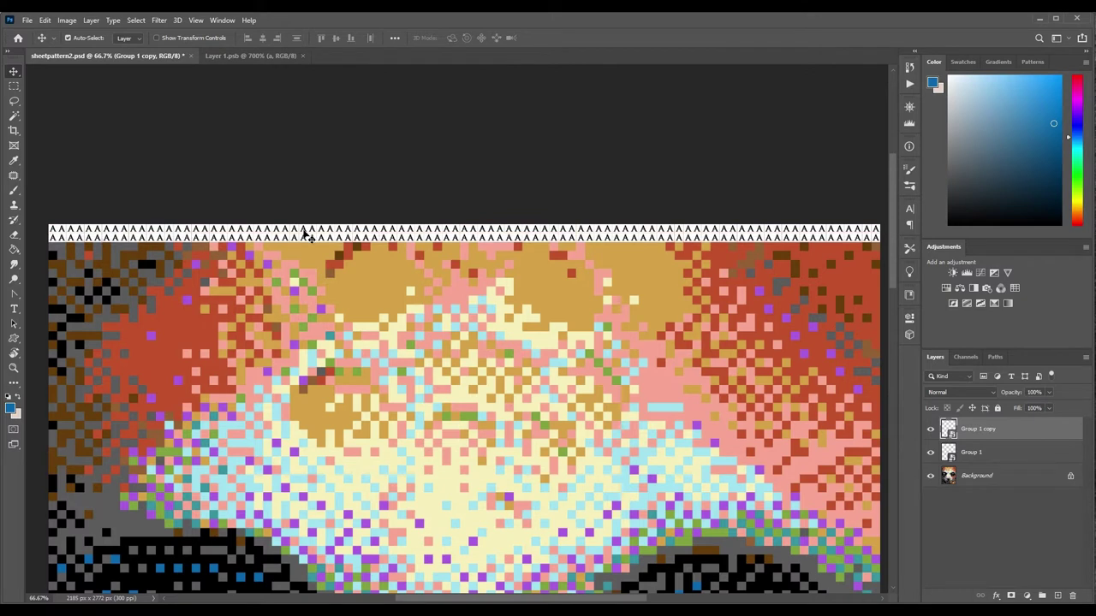
key(Down)
key(Up)
key(Up)
key(Down)
key(Up)
key(Up)
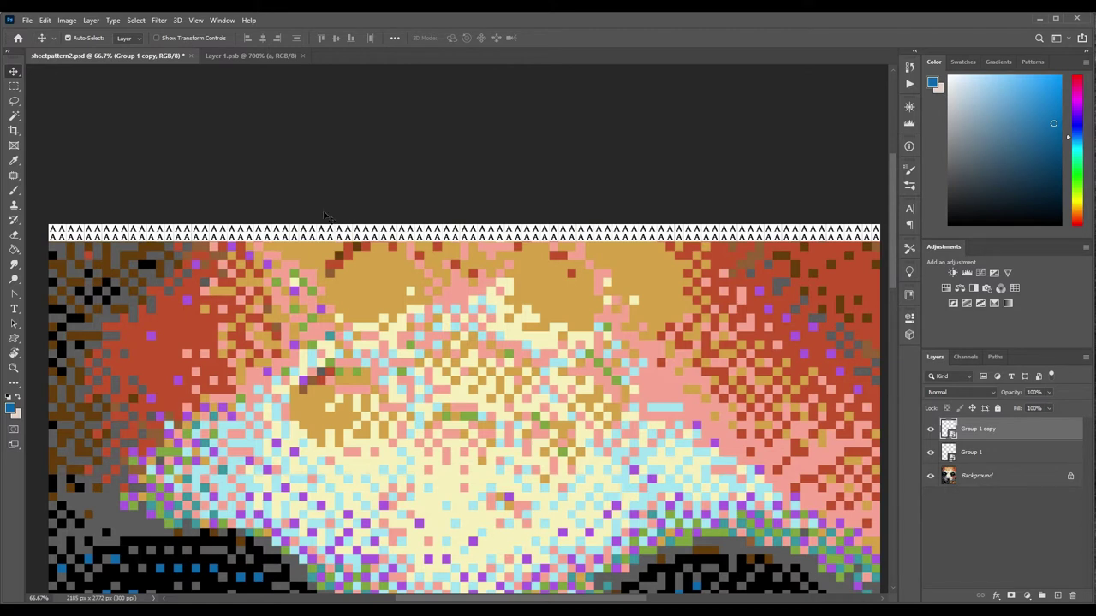
Marquee-select the A strips and stack more copies, reaching Group 1 copy 5.
drag(35, 168, 105, 233)
drag(81, 144, 169, 194)
drag(47, 137, 208, 255)
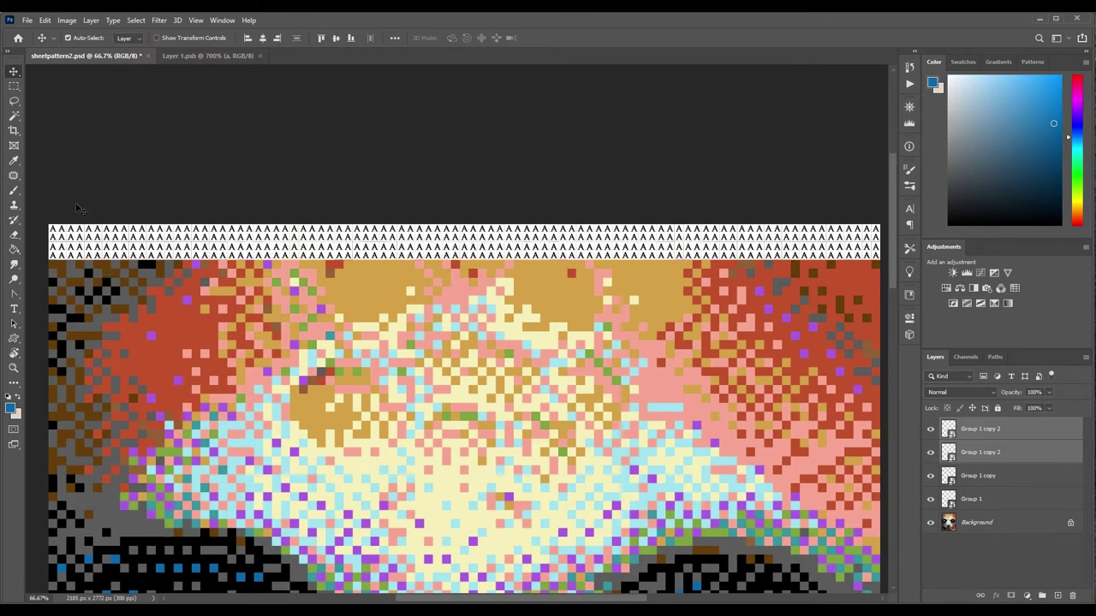
drag(60, 146, 165, 287)
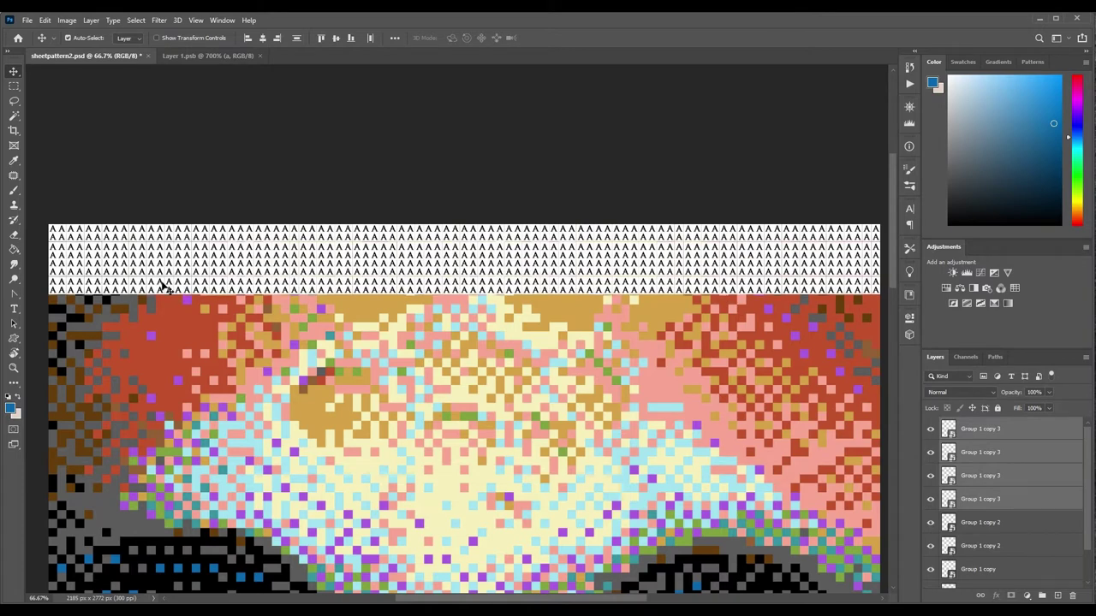
click(60, 157)
Repeatedly Alt-drag all A strips downward, up to Group 1 copy 8, covering most of the sheet.
drag(60, 157, 166, 358)
drag(118, 164, 172, 462)
scroll(172, 463, down, 3)
scroll(320, 265, up, 2)
drag(208, 103, 377, 454)
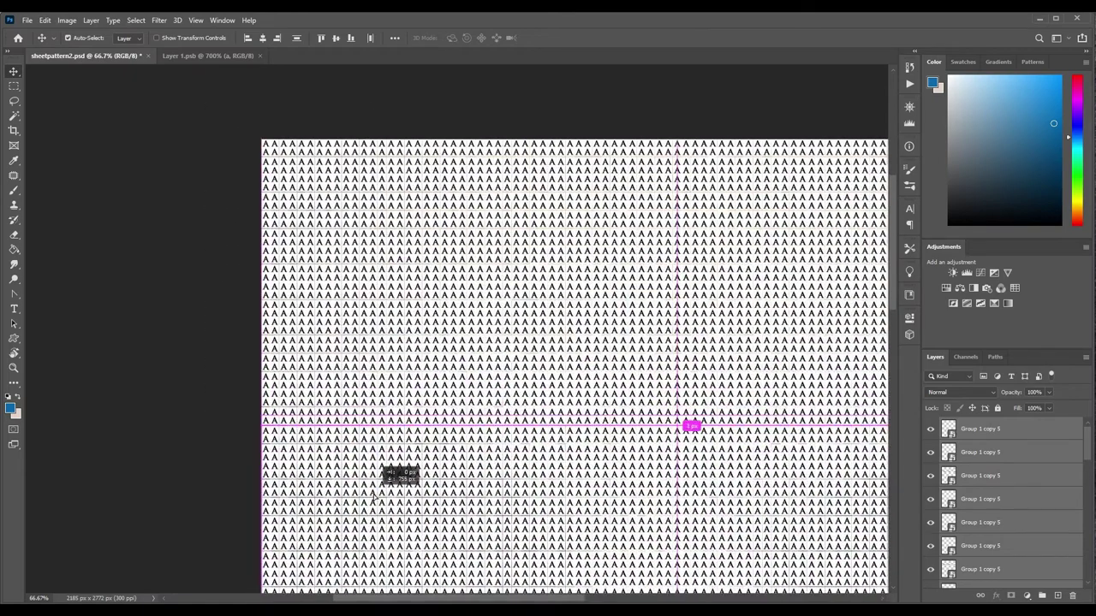
scroll(890, 364, down, 5)
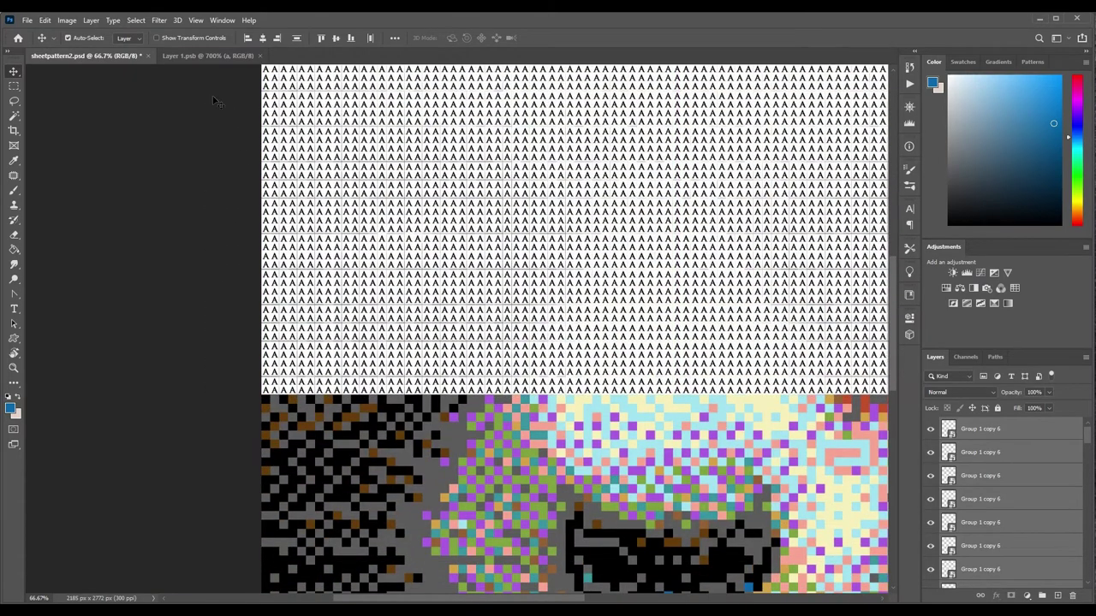
drag(376, 192, 381, 469)
scroll(891, 439, down, 5)
drag(340, 247, 362, 445)
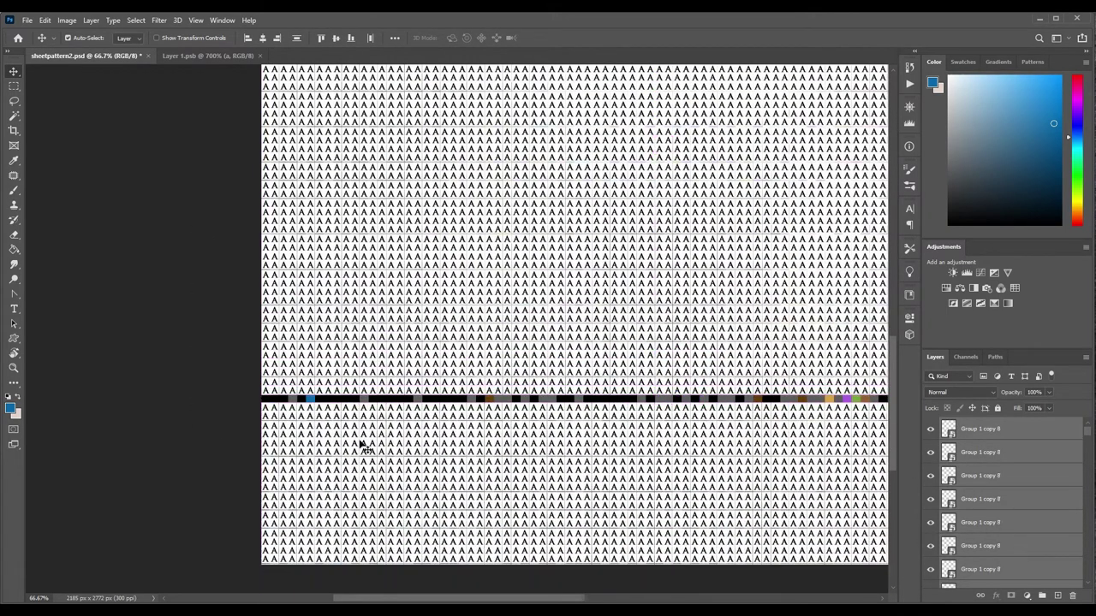
click(264, 448)
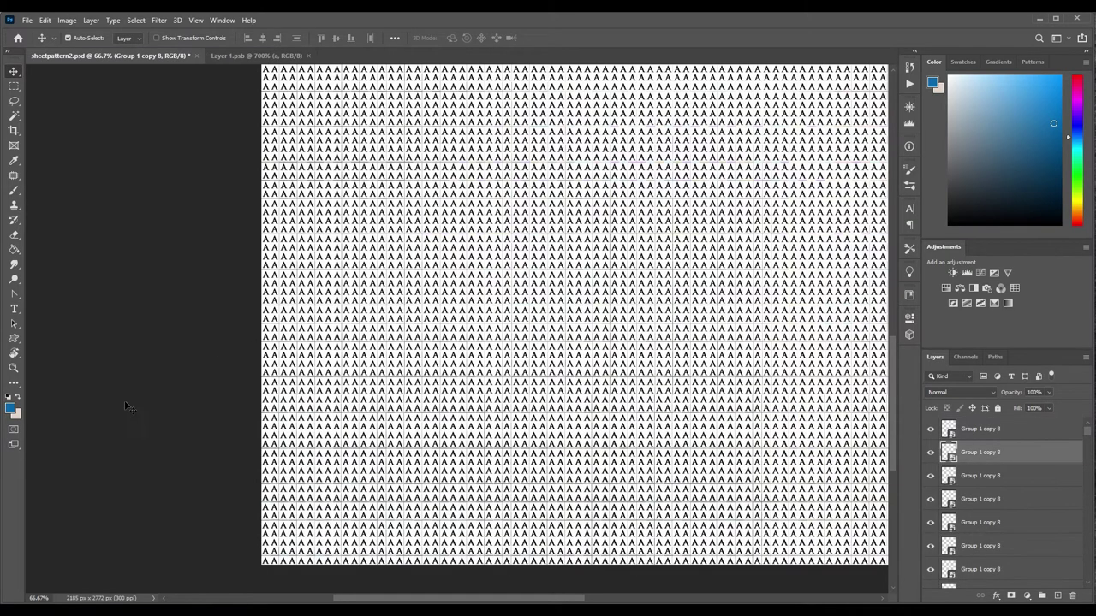
Select Group 1 through the top Group 1 copy 8 layer and group them as Group 2.
click(14, 367)
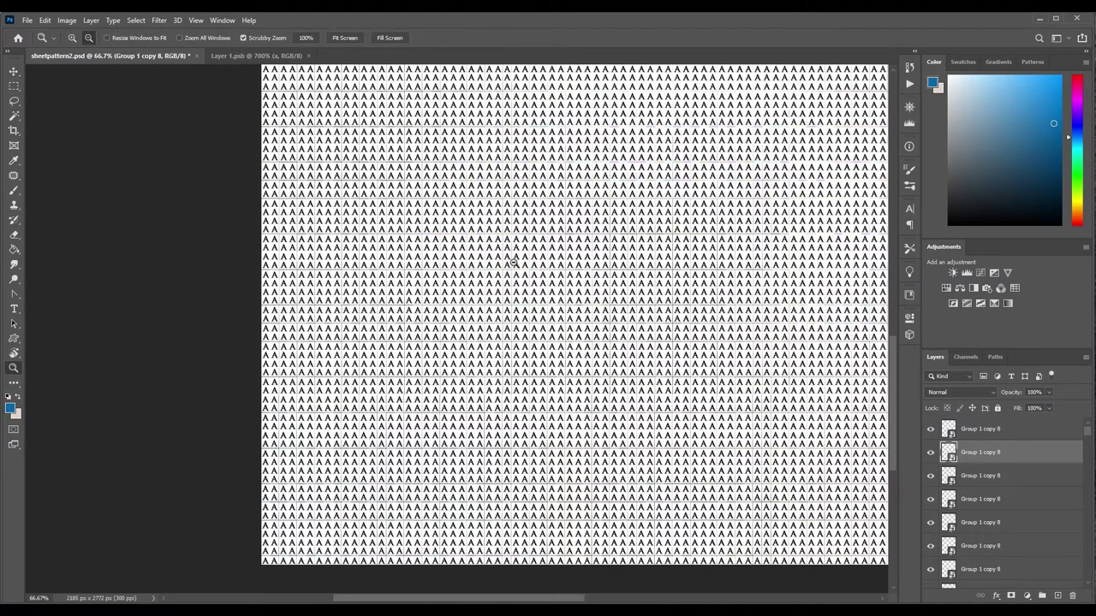
alt+click(514, 259)
alt+click(526, 269)
alt+click(532, 271)
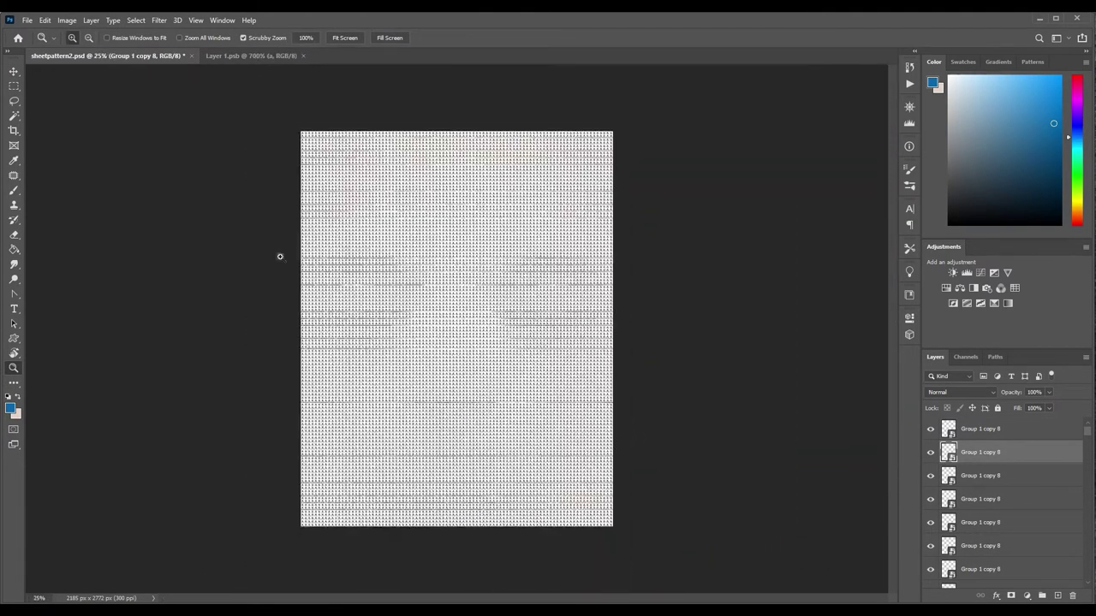
drag(454, 155, 361, 199)
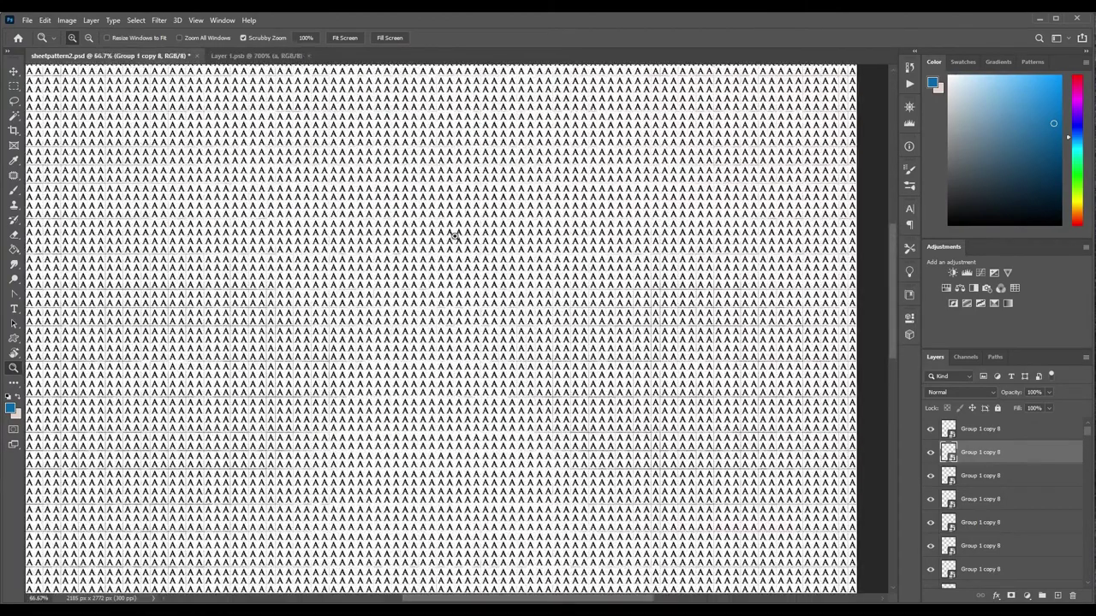
alt+click(435, 208)
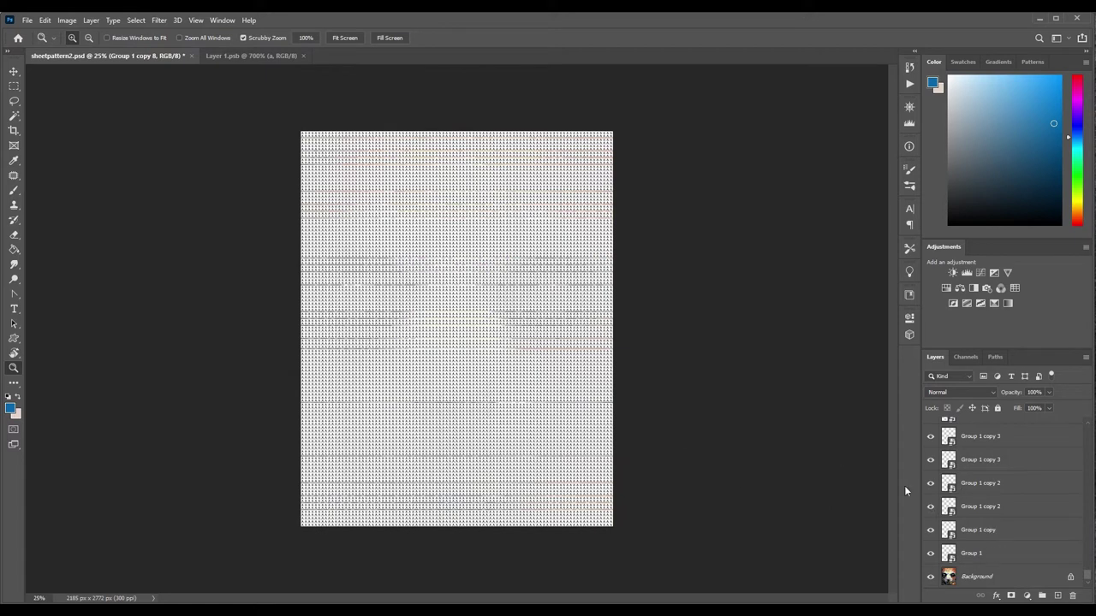
click(982, 556)
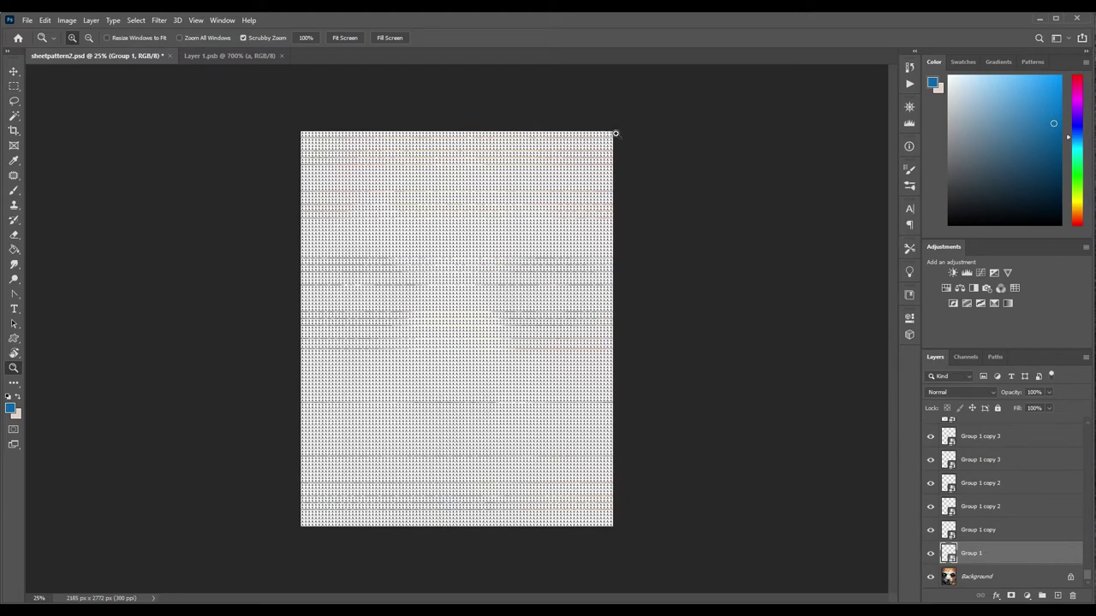
scroll(1089, 579, up, 10)
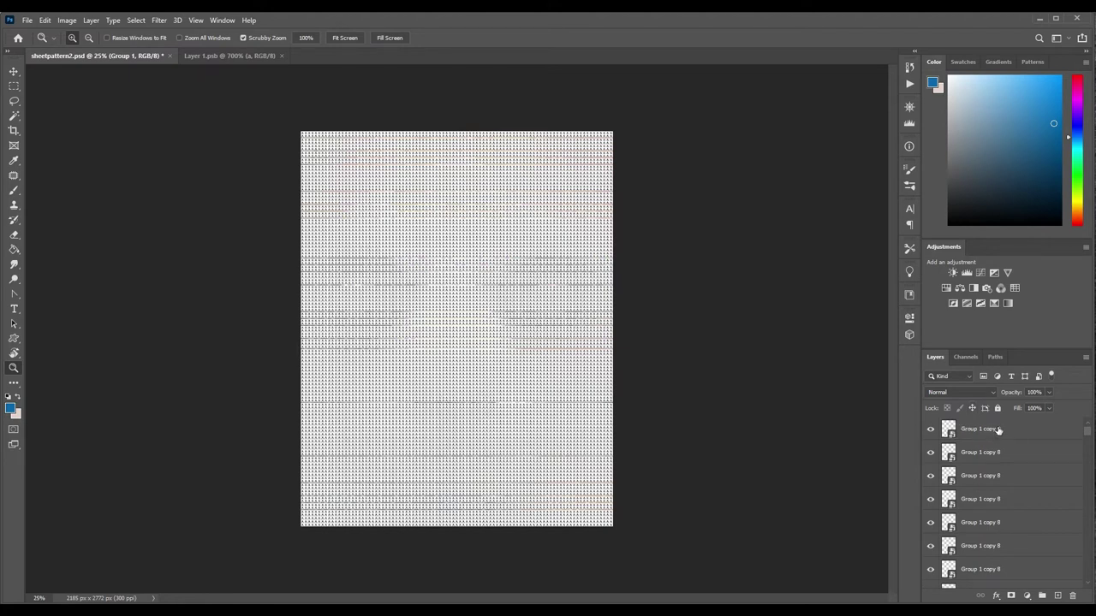
shift+click(999, 432)
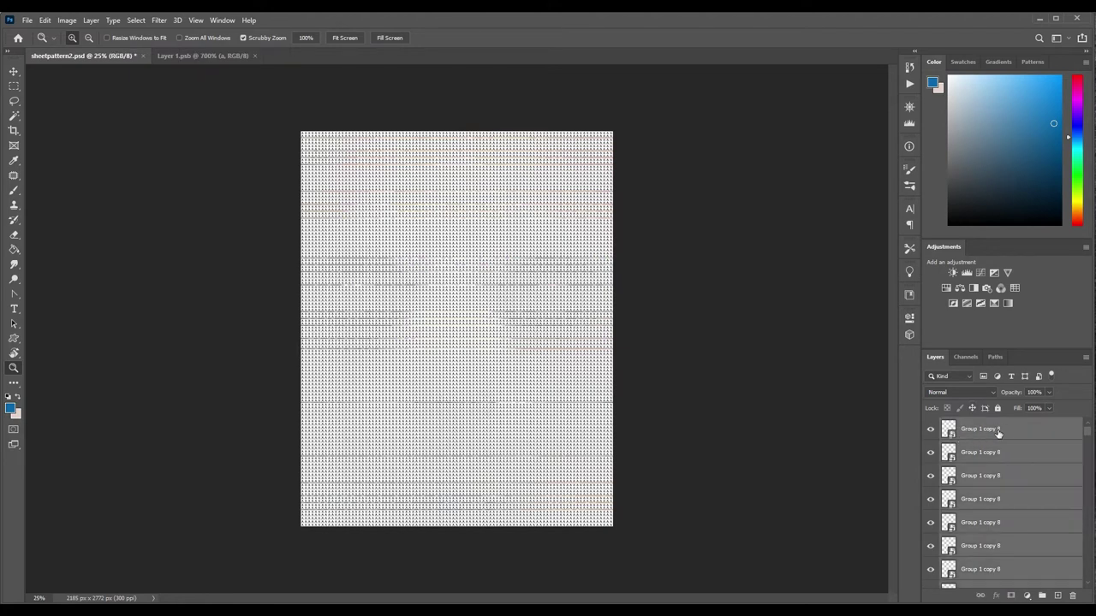
click(1042, 597)
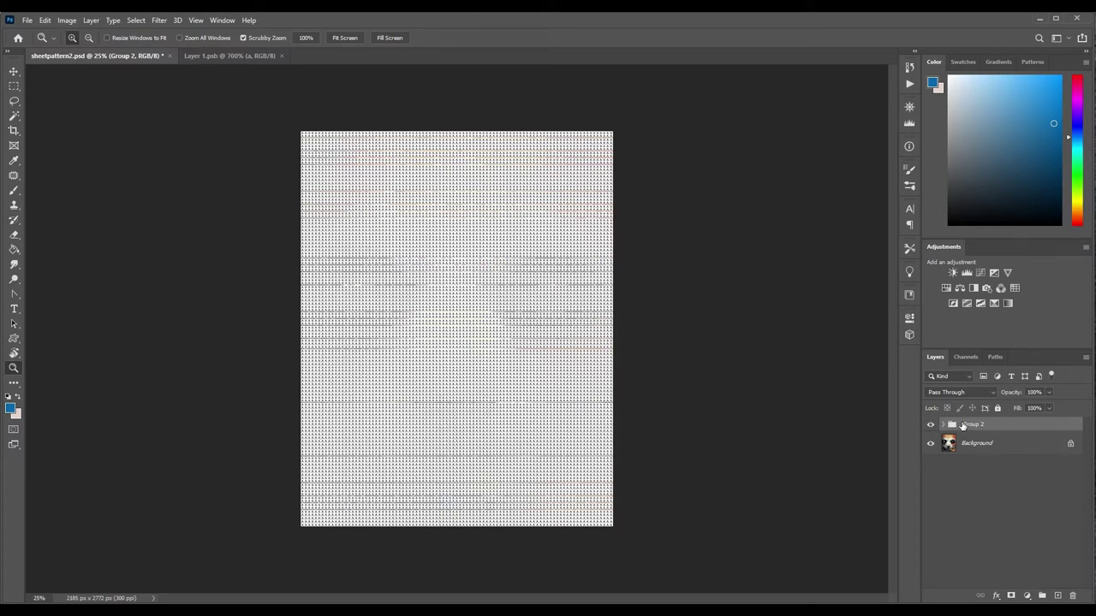
Convert Group 2 to a smart object, toggle its visibility to check, and zoom in on the letters.
right_click(1007, 425)
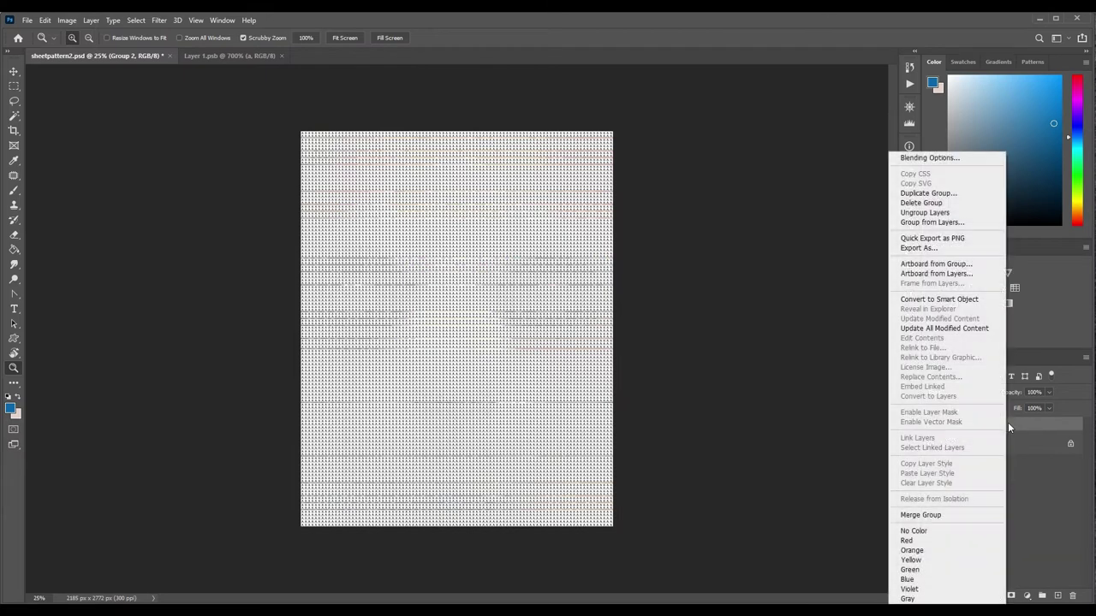
click(970, 303)
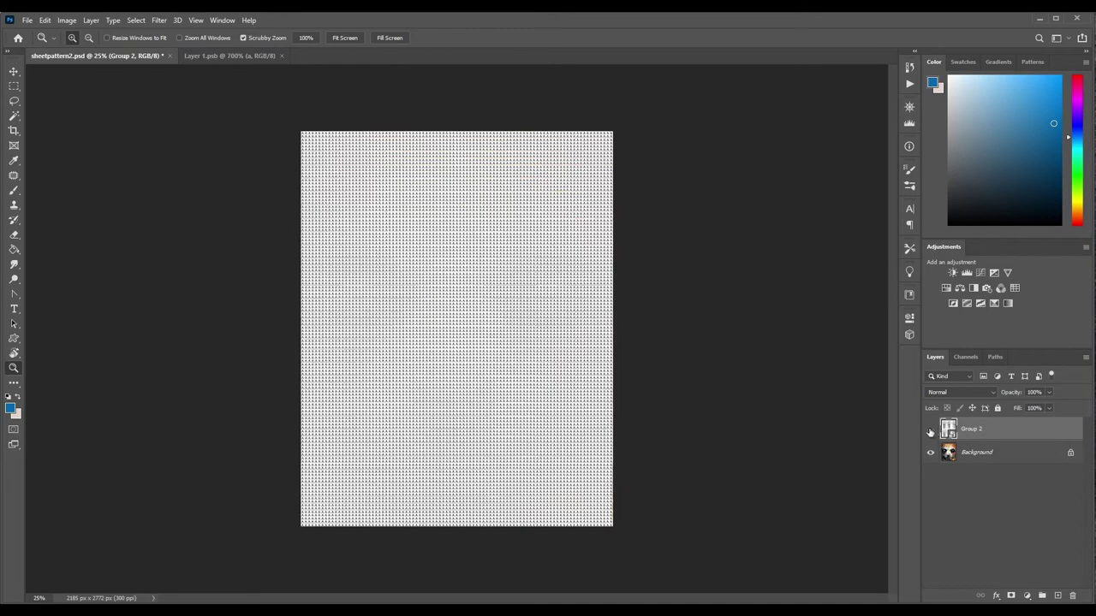
click(931, 431)
click(931, 431)
click(535, 202)
click(542, 204)
click(542, 204)
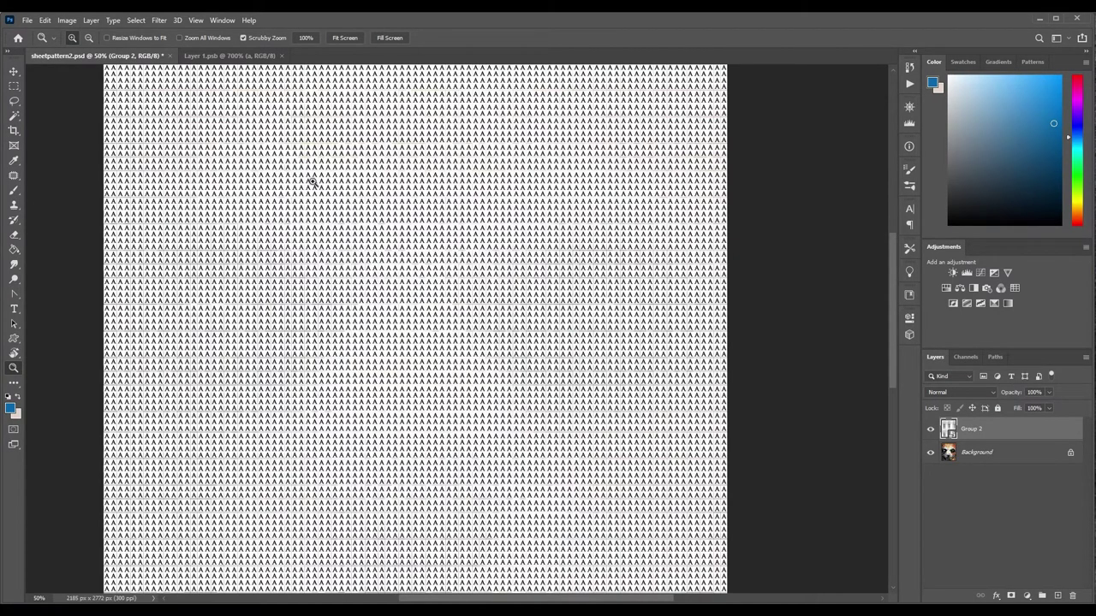
Hide the A pattern to compare with the pixelated lemur photo, then save sheetpattern2.psd.
click(931, 431)
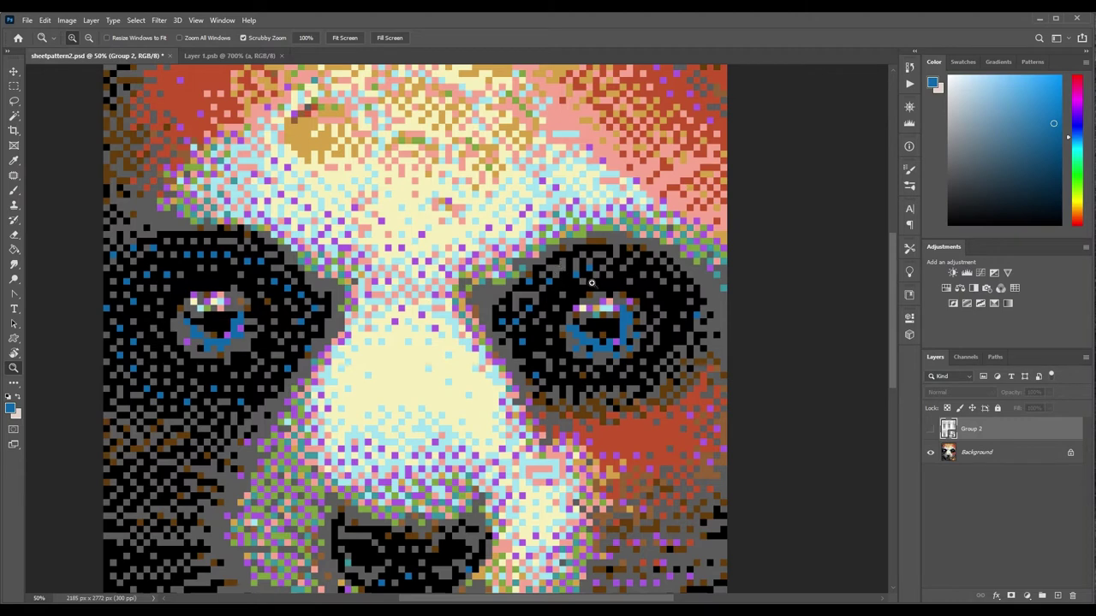
click(931, 430)
click(931, 430)
alt+click(515, 266)
alt+click(543, 270)
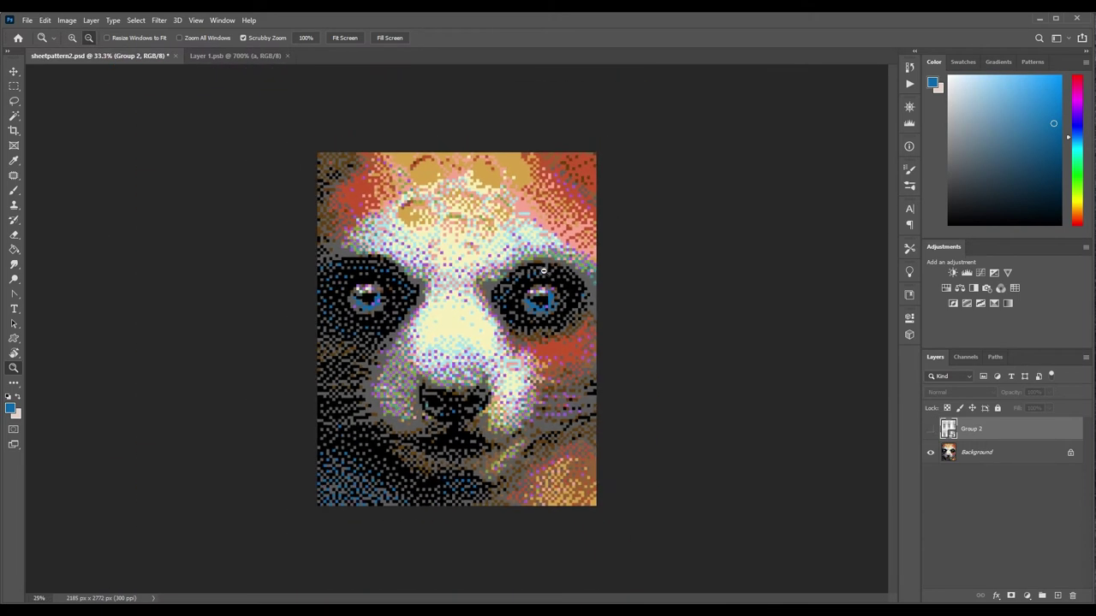
alt+click(542, 271)
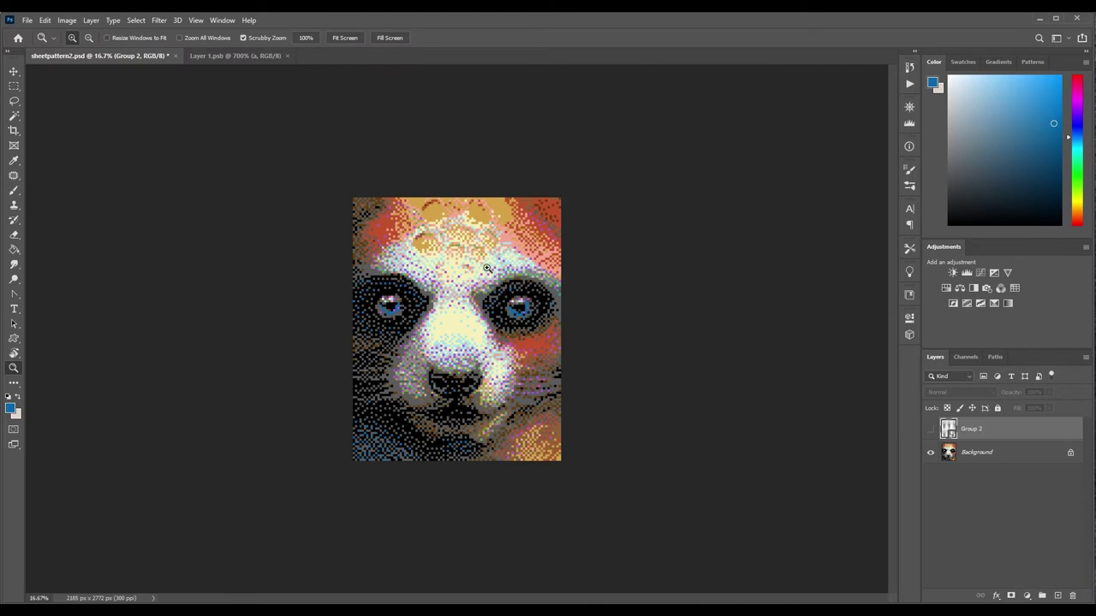
click(27, 20)
click(56, 150)
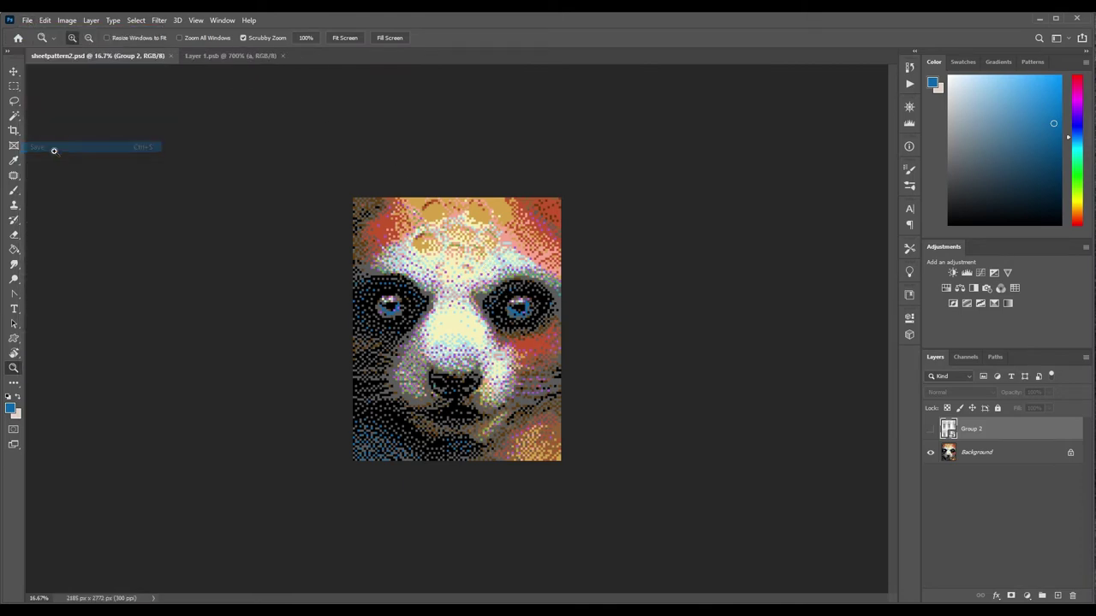
Inspect the lemur's face up close, show Group 2 again, and duplicate it as Group 2 copy.
click(420, 307)
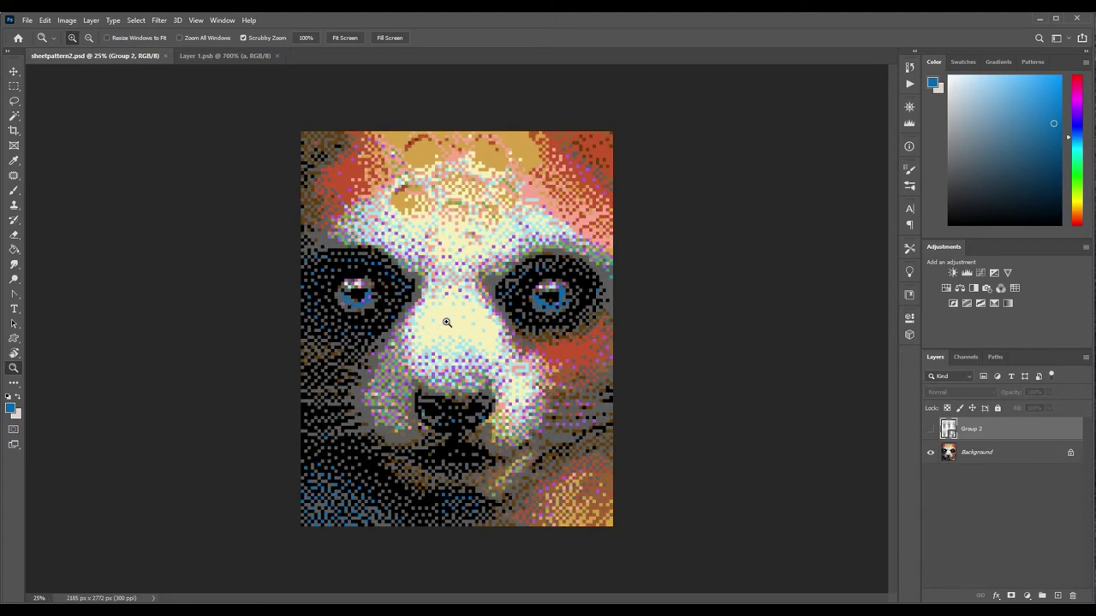
click(459, 325)
alt+click(463, 326)
alt+click(490, 329)
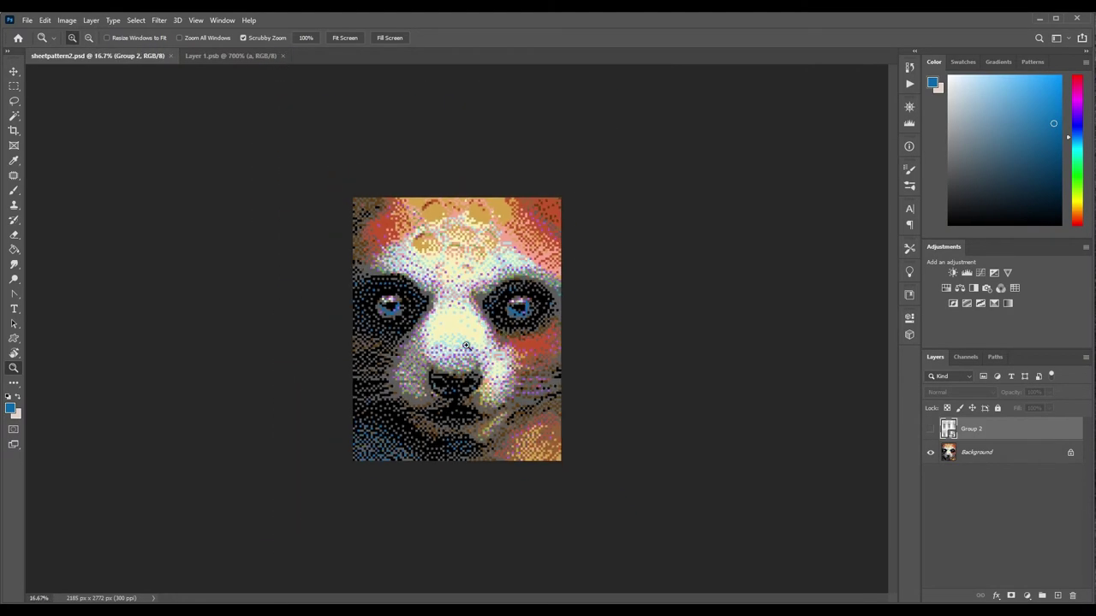
click(932, 431)
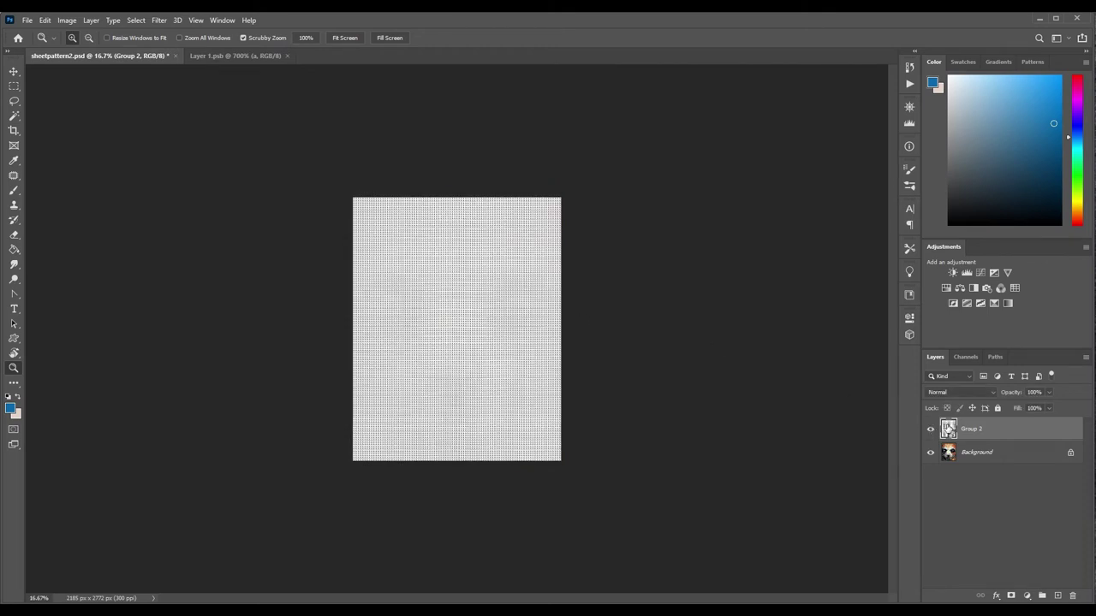
key(ctrl+j)
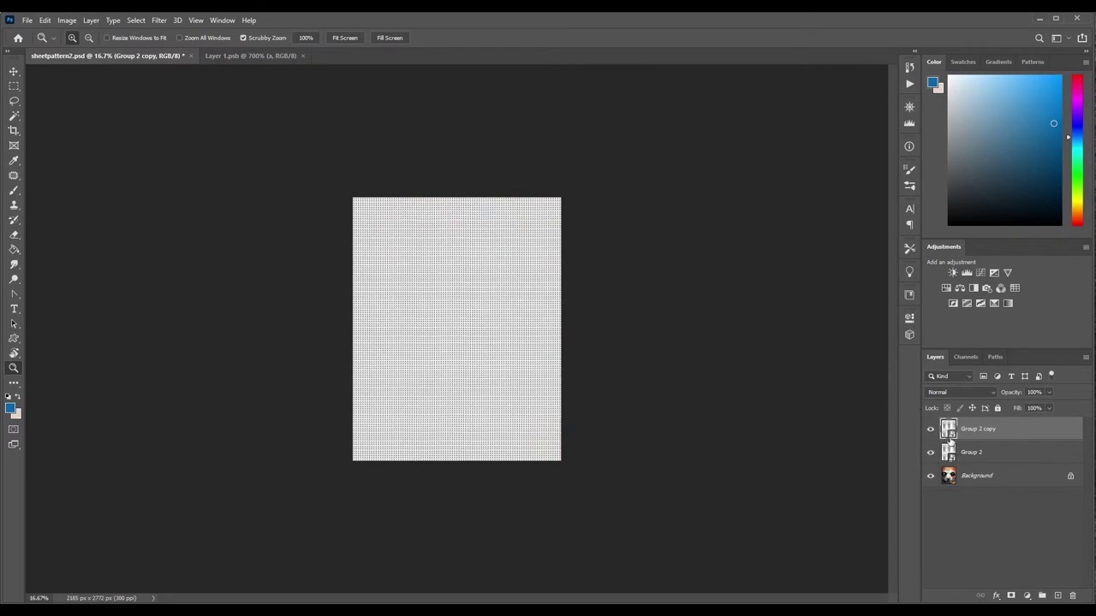
Toggle Group 2 copy's visibility, then open its contents as Group 2.psb.
click(931, 429)
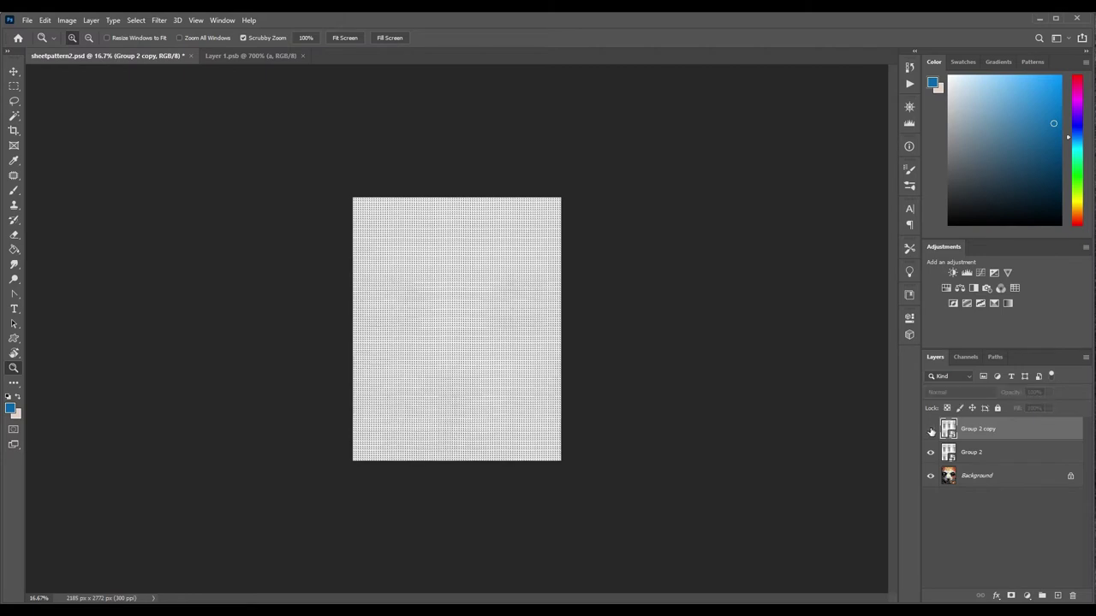
click(930, 429)
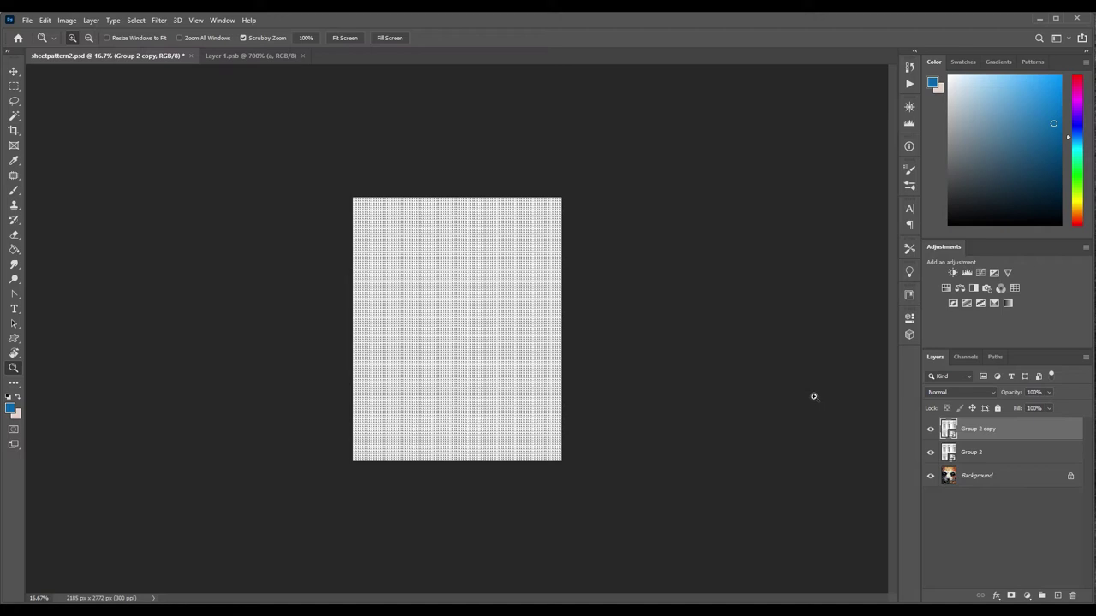
double_click(948, 428)
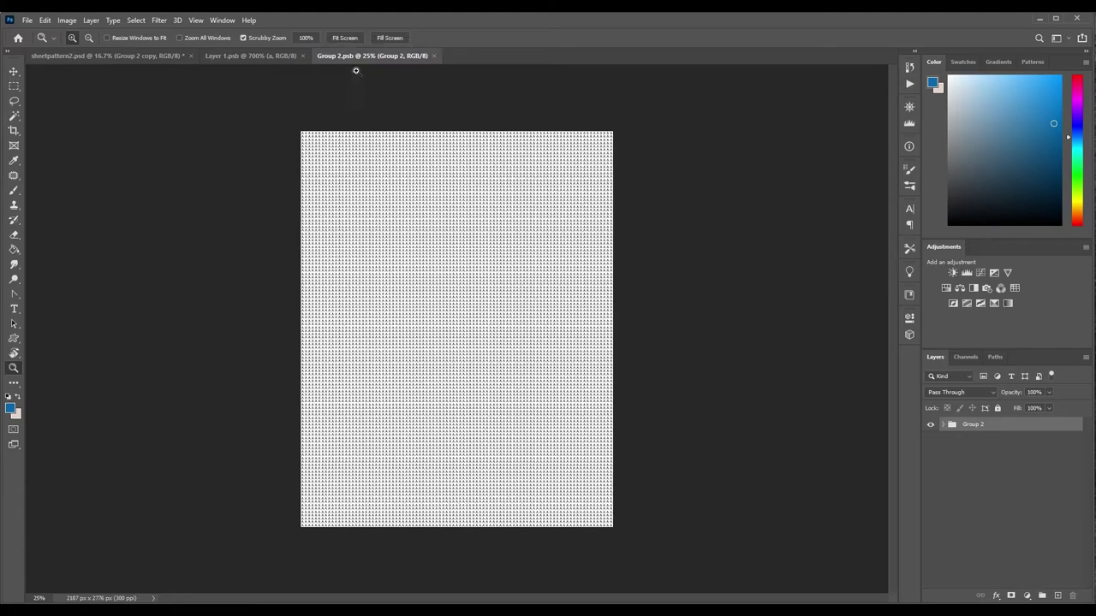
Expand Group 2 and toggle tile rows two through five off and on to check them.
click(471, 270)
click(510, 274)
alt+click(531, 279)
drag(531, 279, 491, 284)
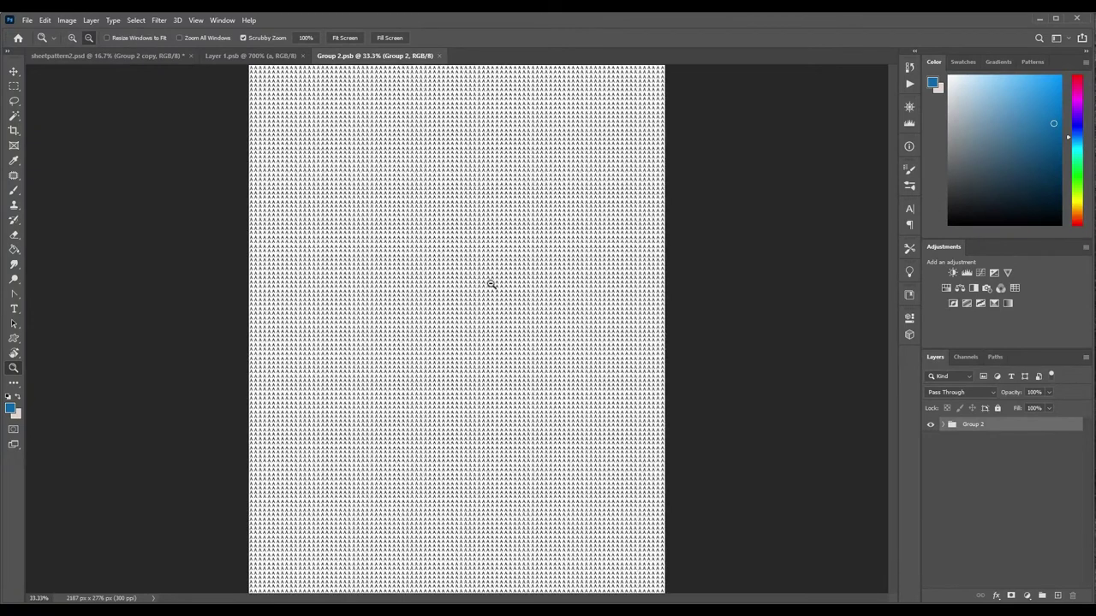
alt+click(491, 285)
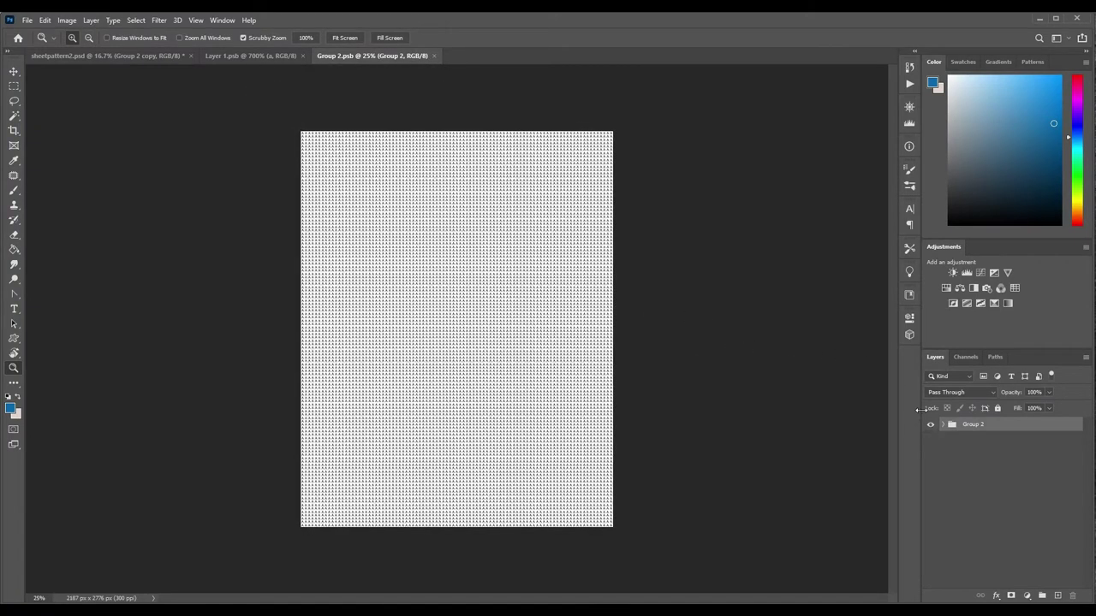
click(942, 425)
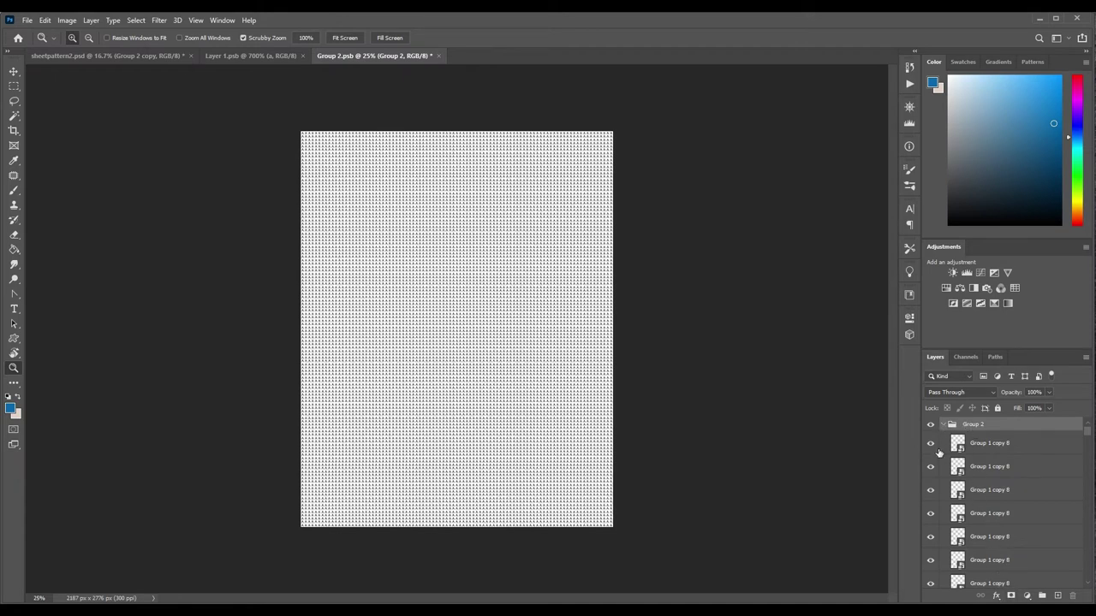
click(931, 539)
click(931, 539)
click(931, 467)
click(931, 466)
click(931, 490)
click(930, 490)
click(931, 513)
click(931, 513)
Open the Group 1 copy 8 row smart object, then its Layer 1 copy 9 letter, zooming on the A.
click(956, 446)
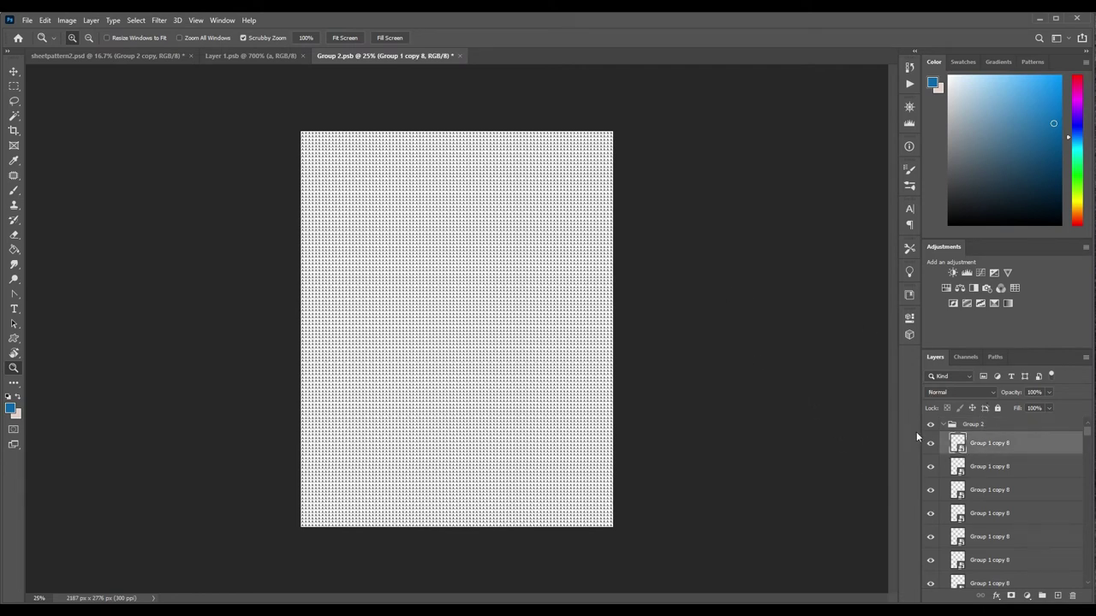
double_click(956, 442)
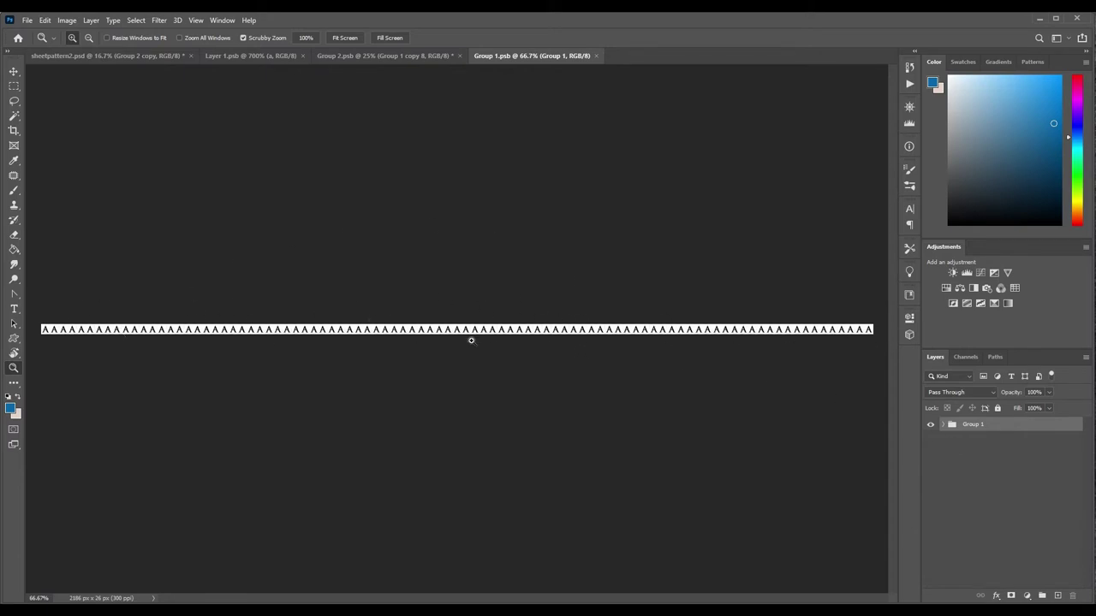
click(943, 426)
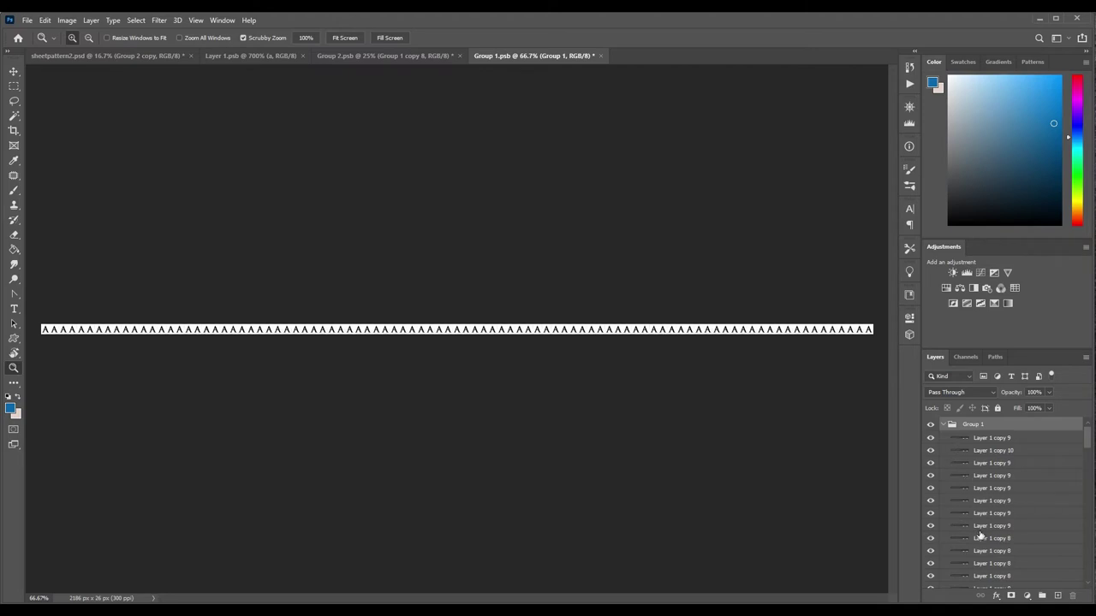
click(962, 440)
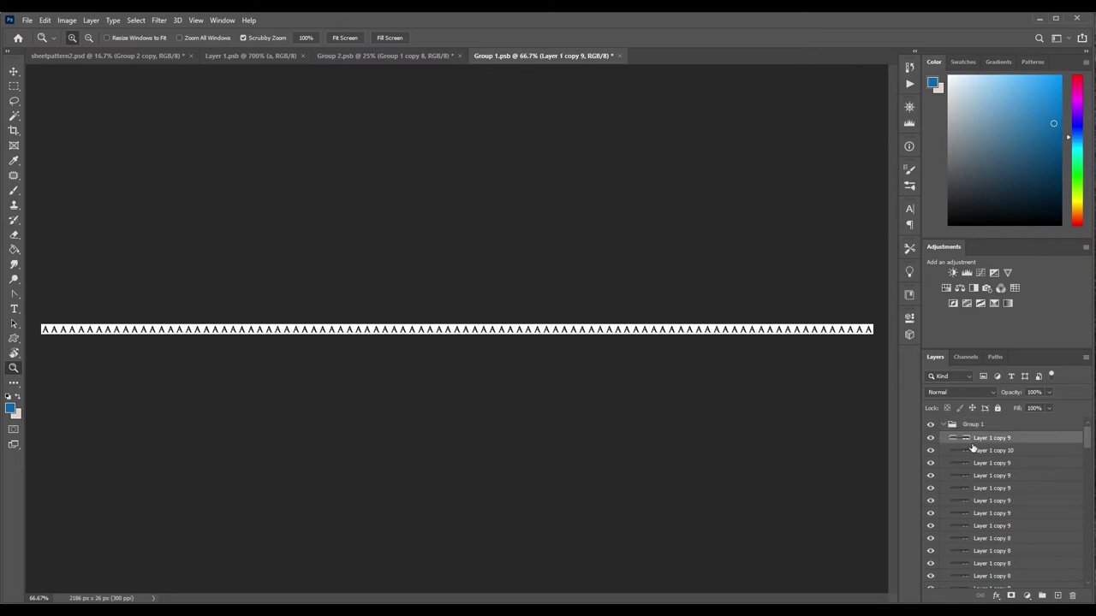
double_click(962, 439)
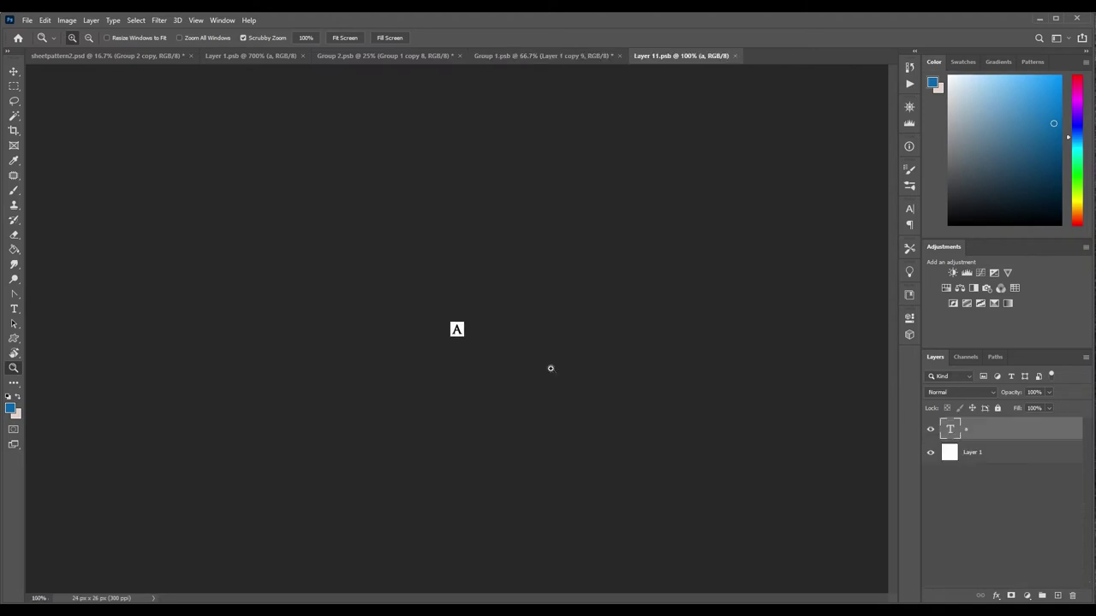
click(448, 340)
click(457, 344)
click(486, 344)
click(490, 354)
click(499, 364)
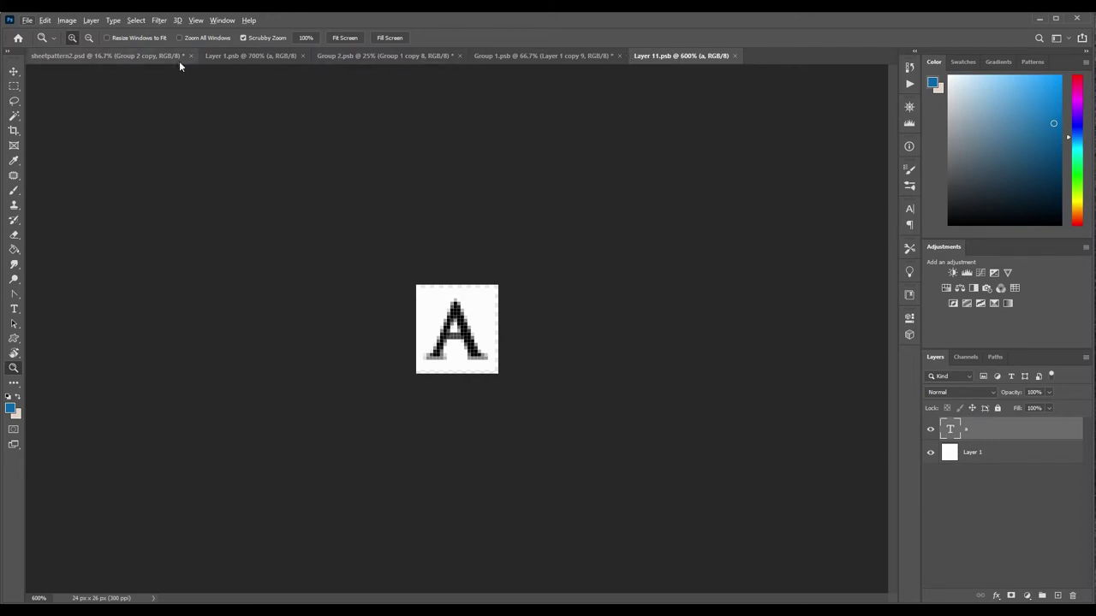
Cycle through the open .psb tabs, close Layer 1.psb, and return to Group 2.psb.
click(518, 58)
click(669, 56)
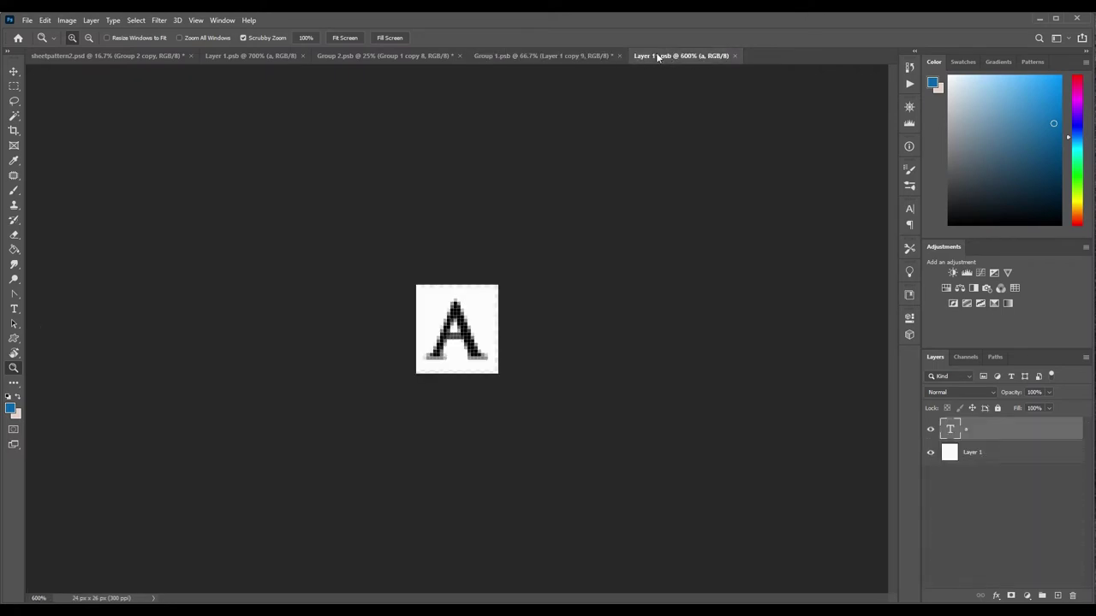
click(546, 53)
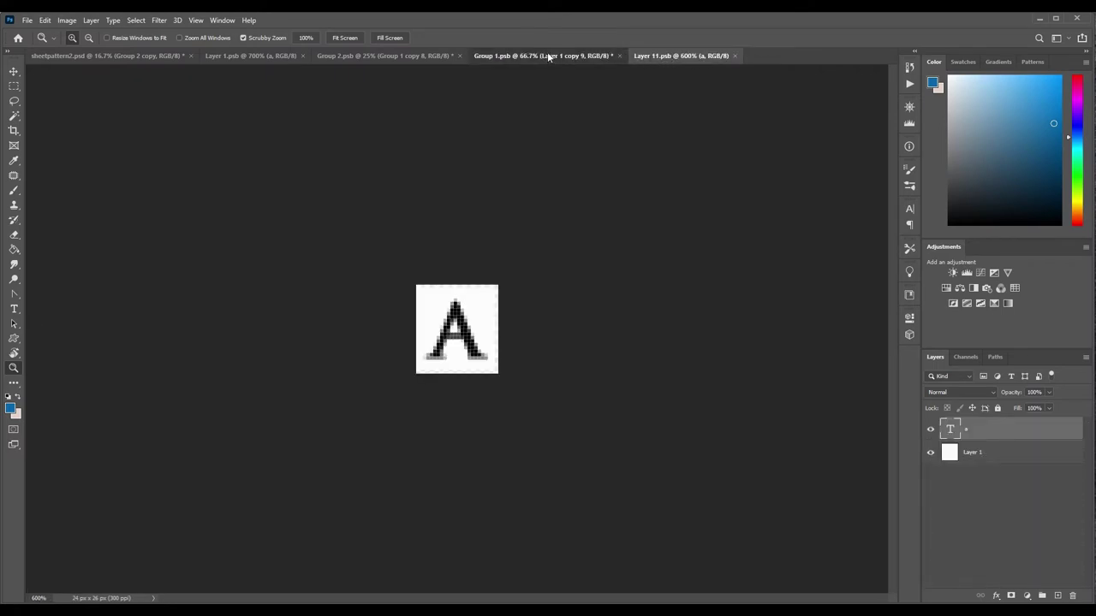
click(412, 56)
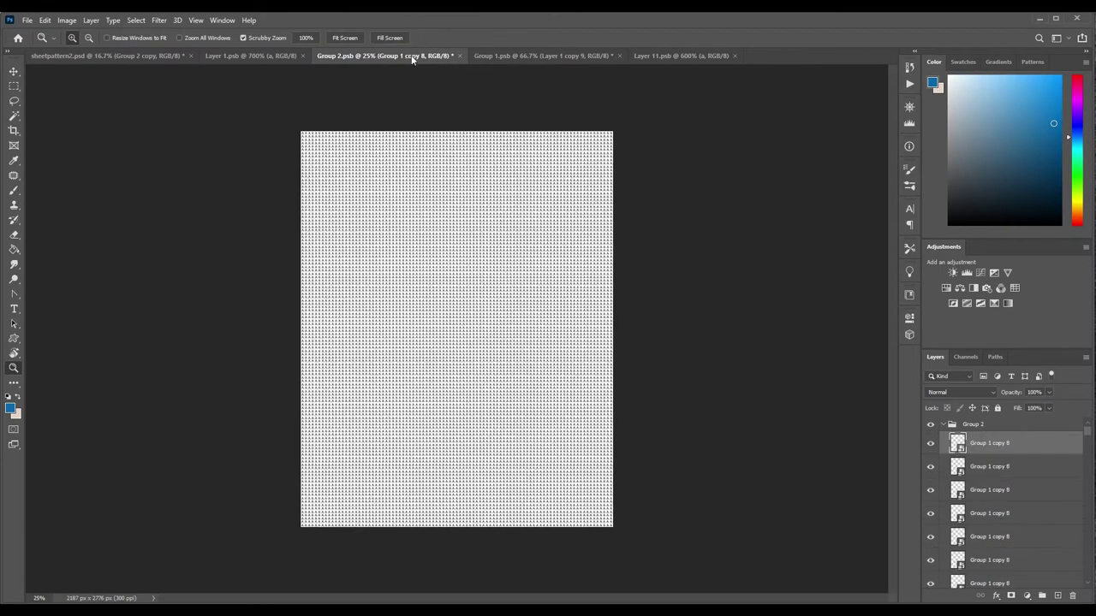
click(247, 57)
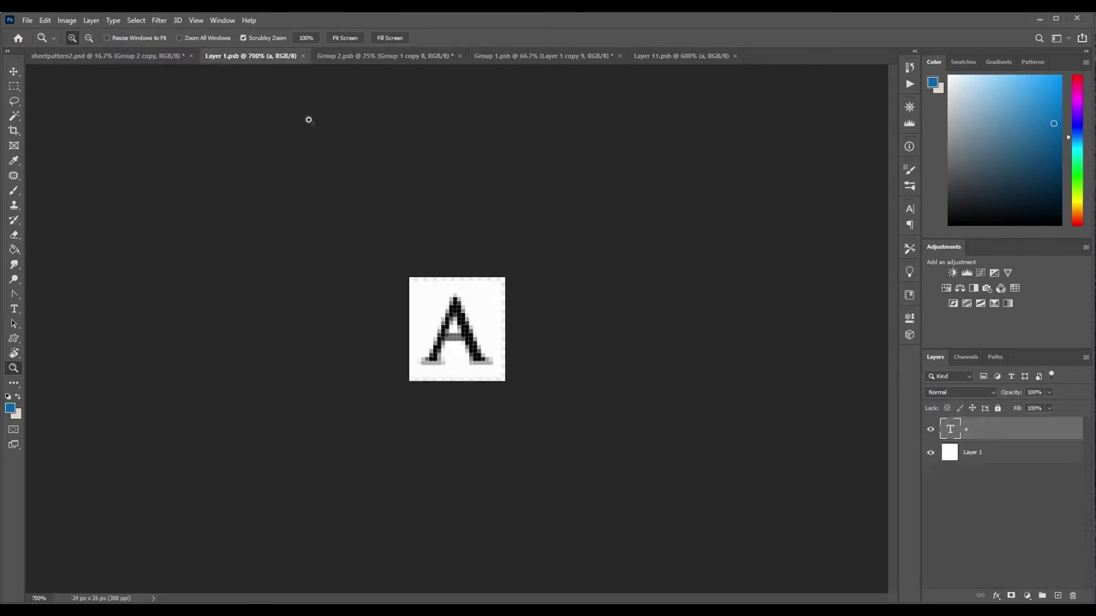
click(668, 57)
click(262, 57)
click(302, 56)
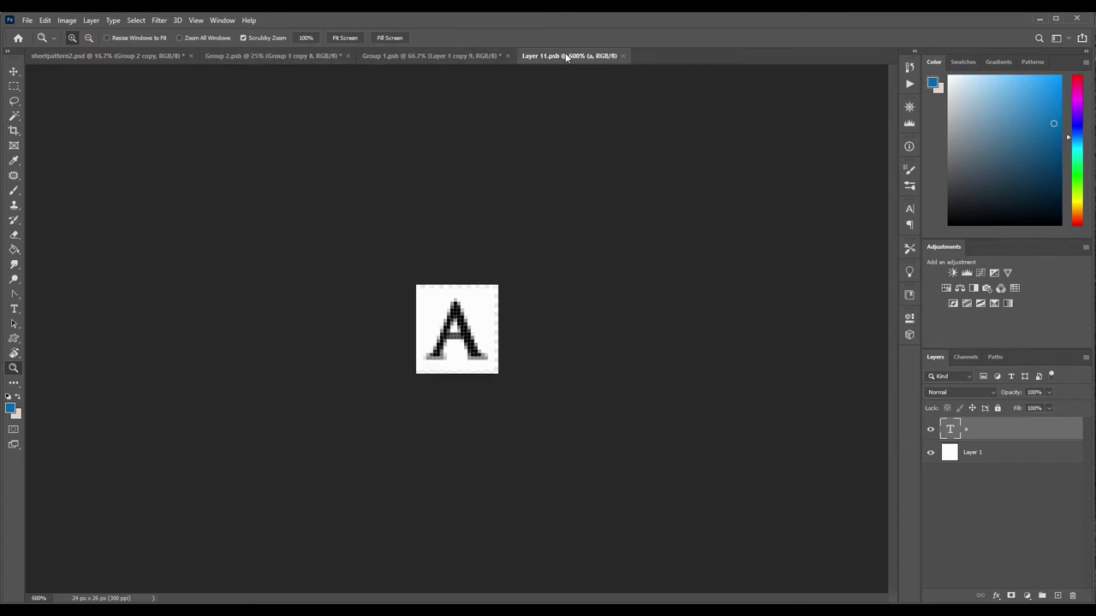
click(272, 56)
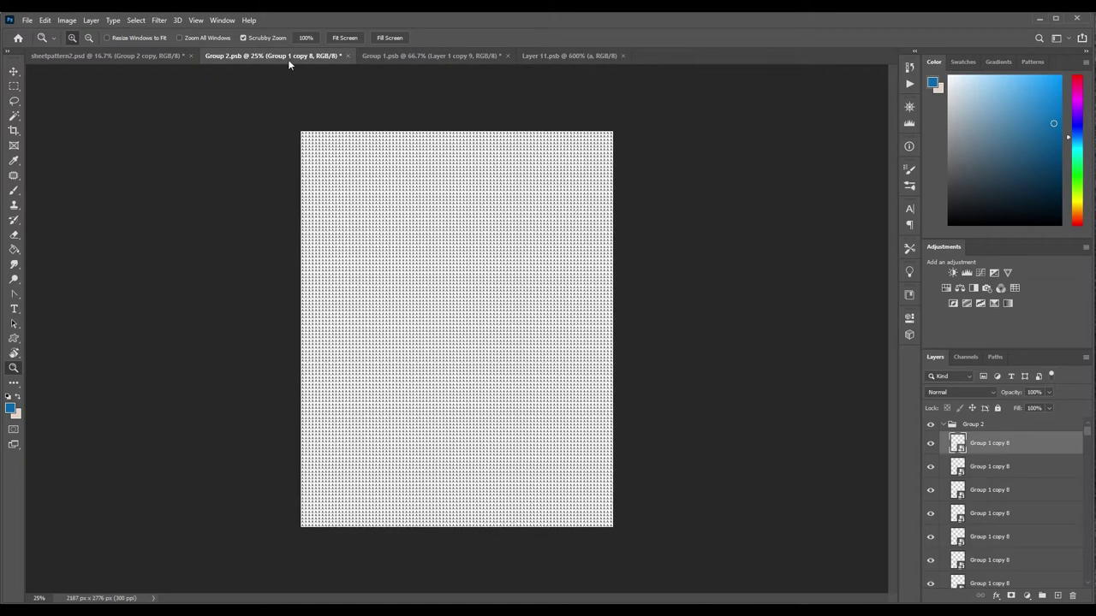
Close Layer 11.psb, Group 1.psb and Group 2.psb without saving changes.
click(623, 56)
click(509, 55)
click(543, 238)
click(347, 55)
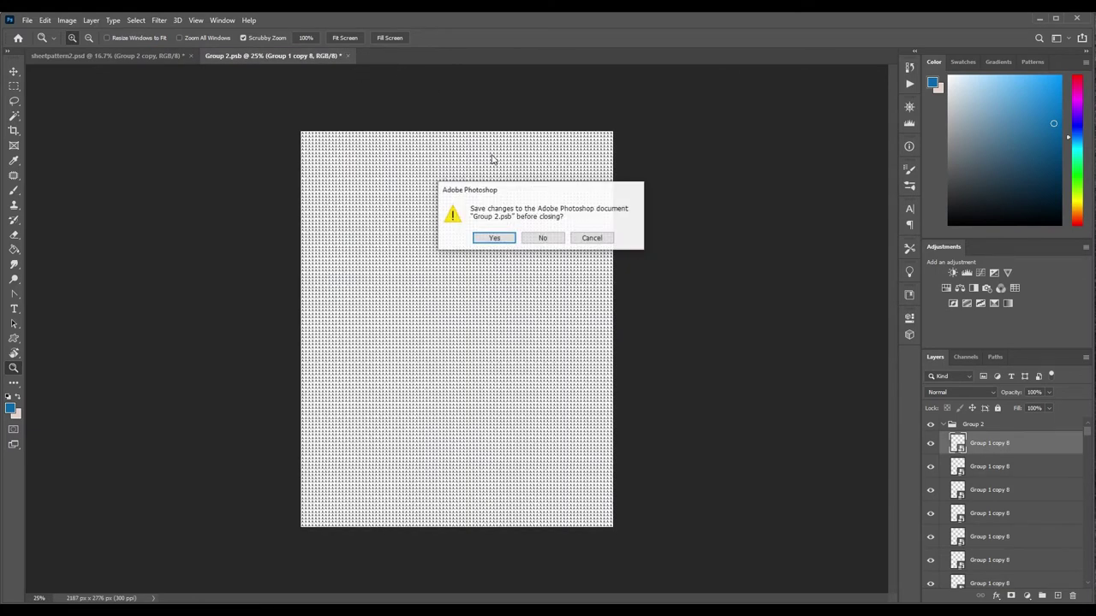
click(543, 238)
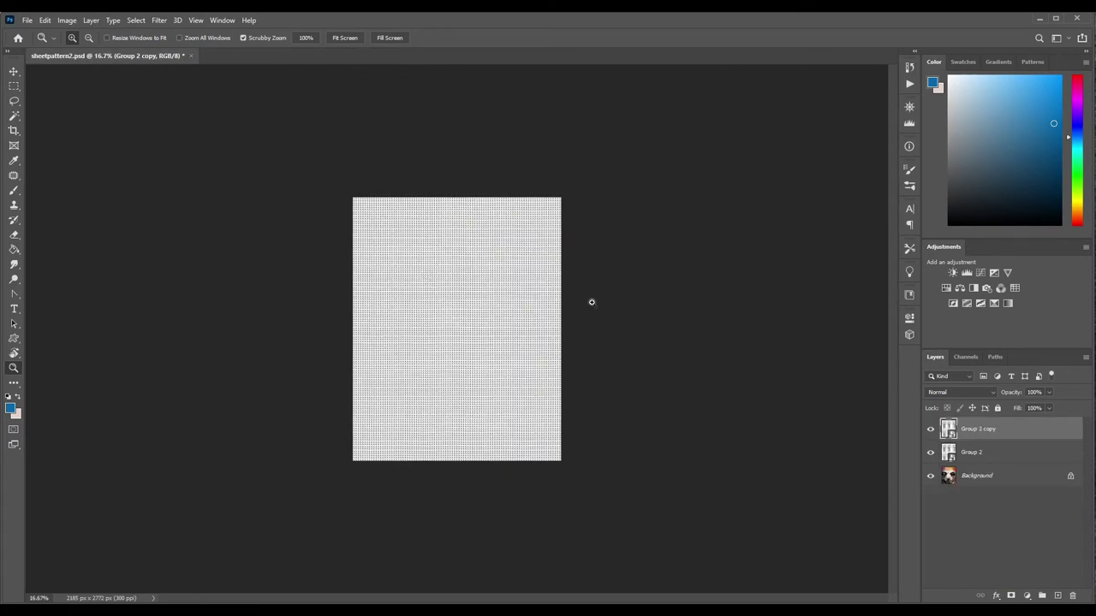
Leave only the Group 2 pattern visible over the face, zoom in, and open Group 2's contents.
drag(930, 429, 930, 453)
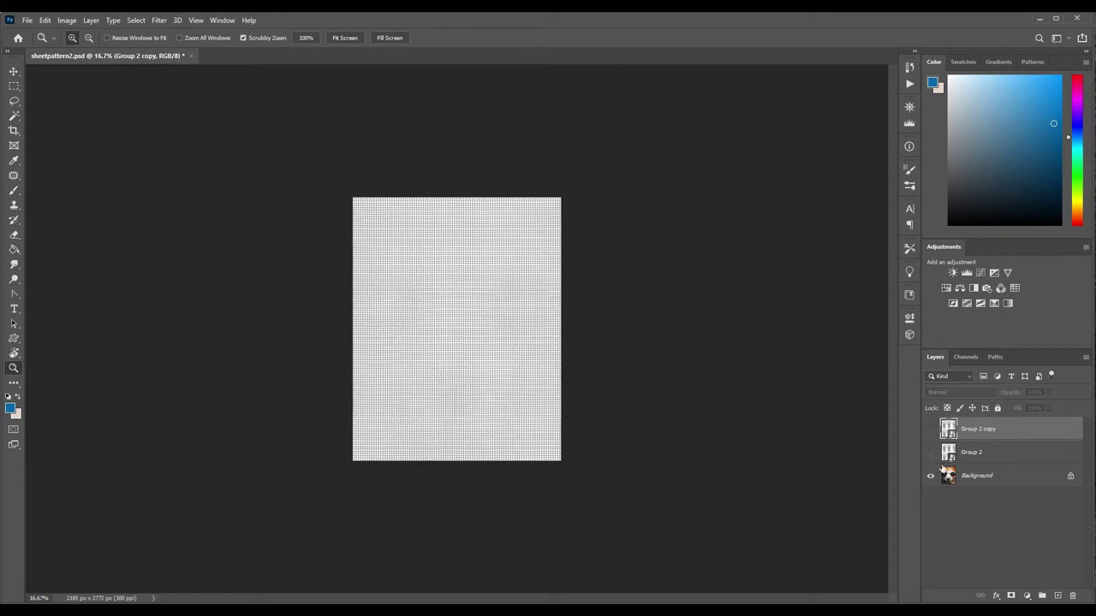
click(931, 452)
click(494, 297)
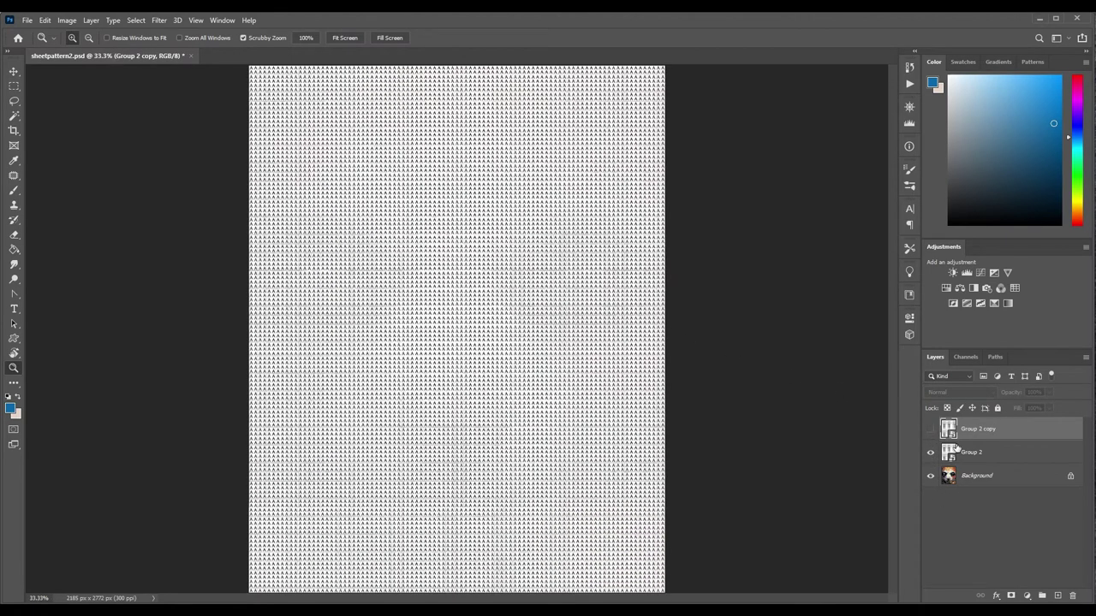
double_click(949, 452)
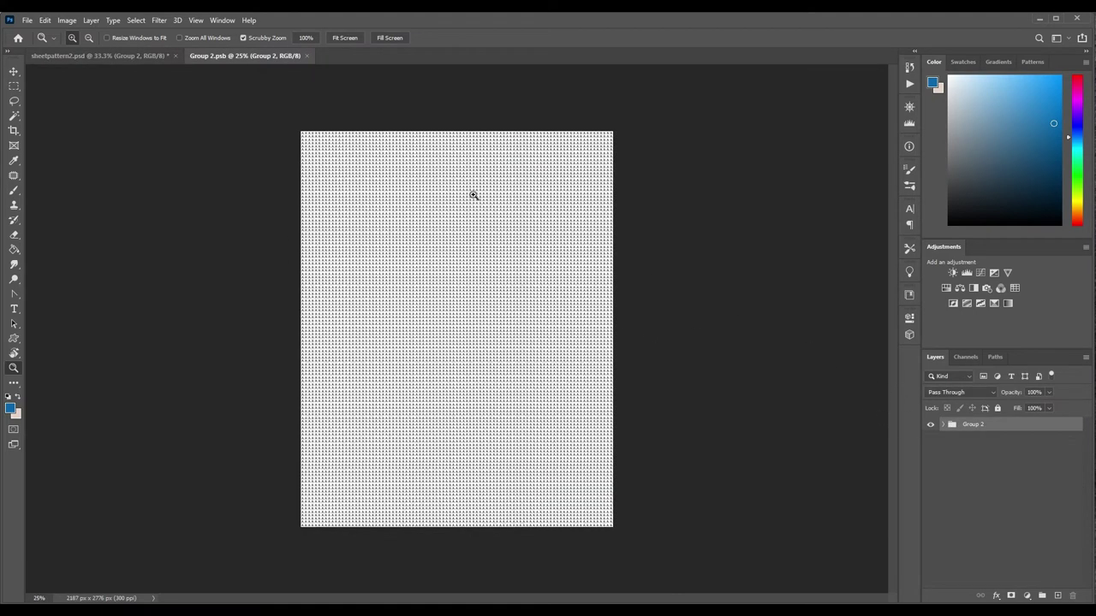
Open a Group 1 copy 8 row, then the Layer 1 copy 9 letter tile, dismissing layer style settings.
click(946, 424)
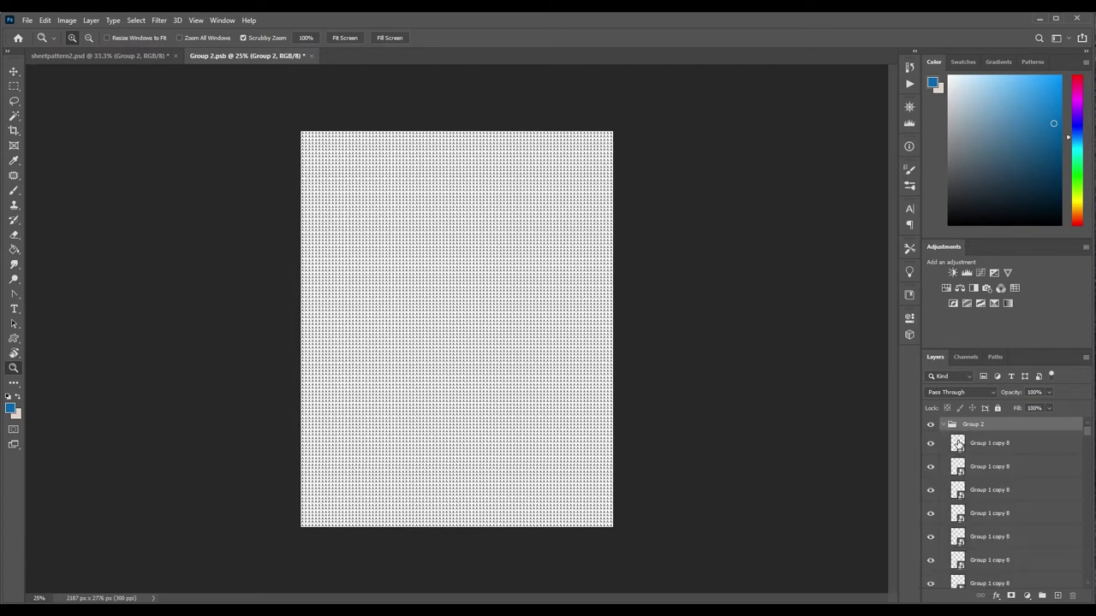
double_click(958, 443)
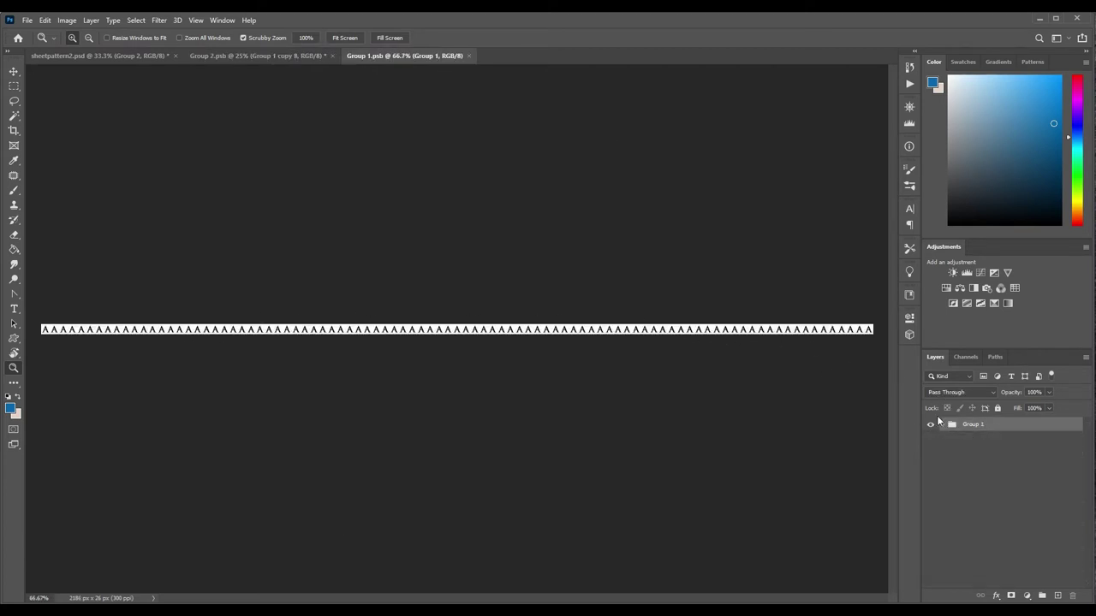
click(945, 425)
click(961, 440)
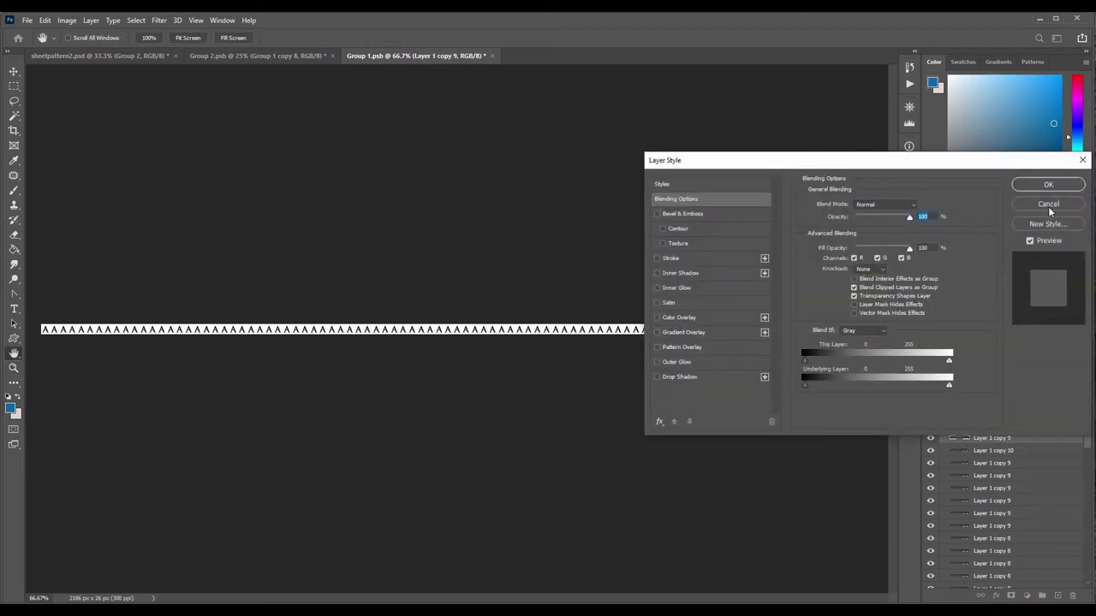
click(1046, 205)
click(1081, 185)
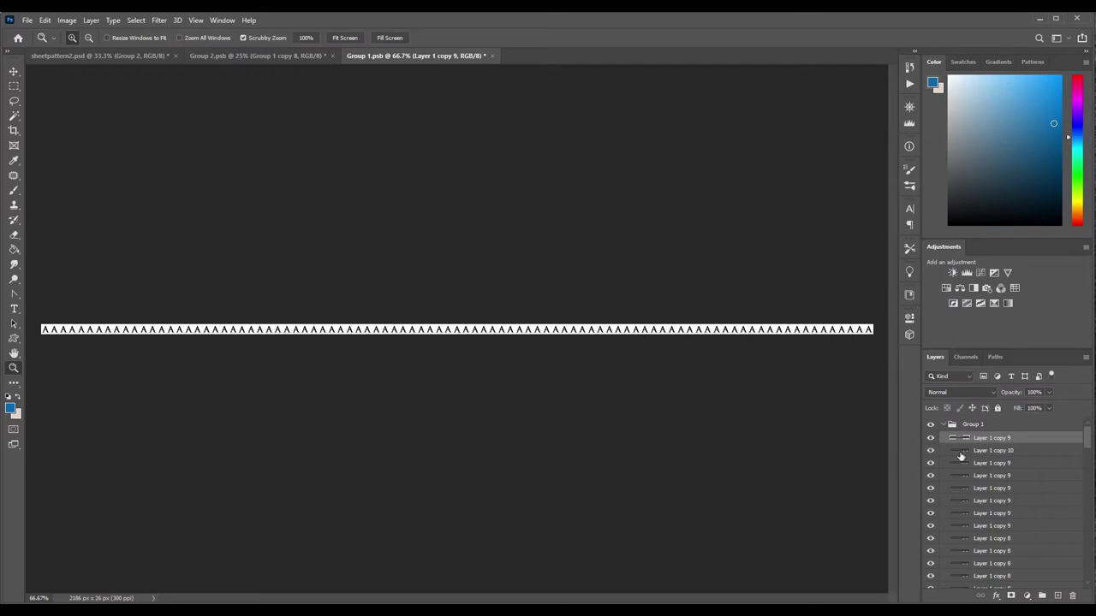
double_click(954, 440)
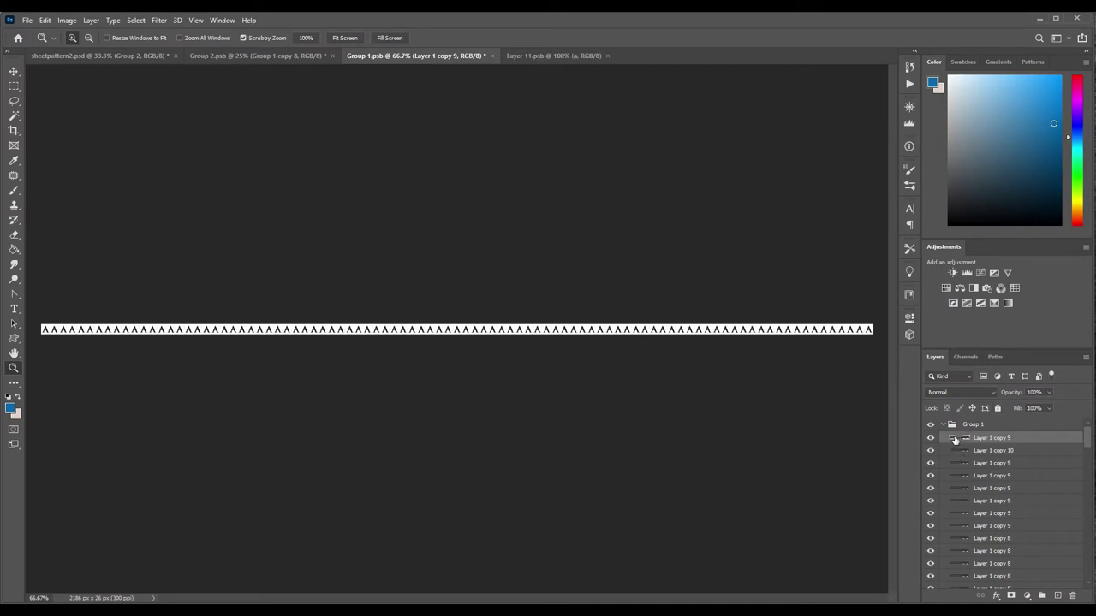
Zoom in on the letter A, then step back through Group 1 and Group 2 to sheetpattern2.
click(457, 328)
click(457, 329)
click(454, 321)
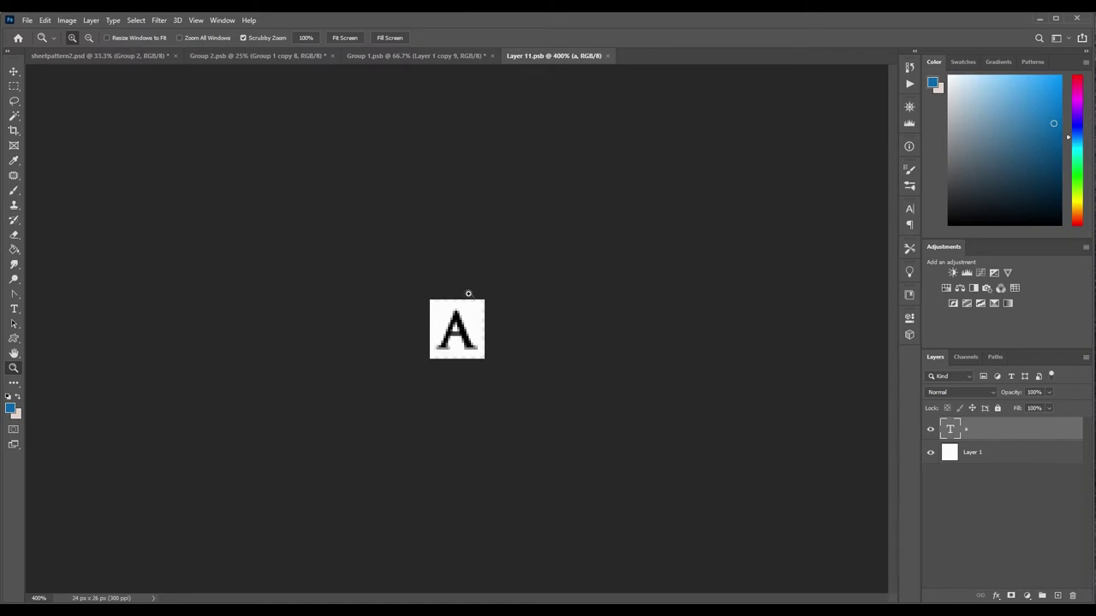
click(448, 56)
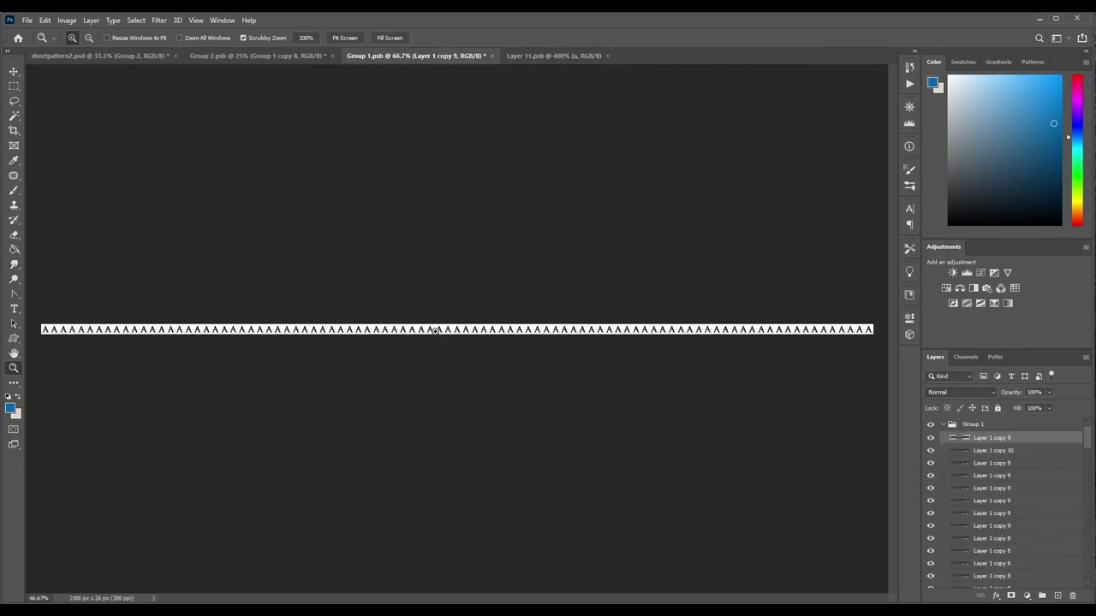
click(284, 56)
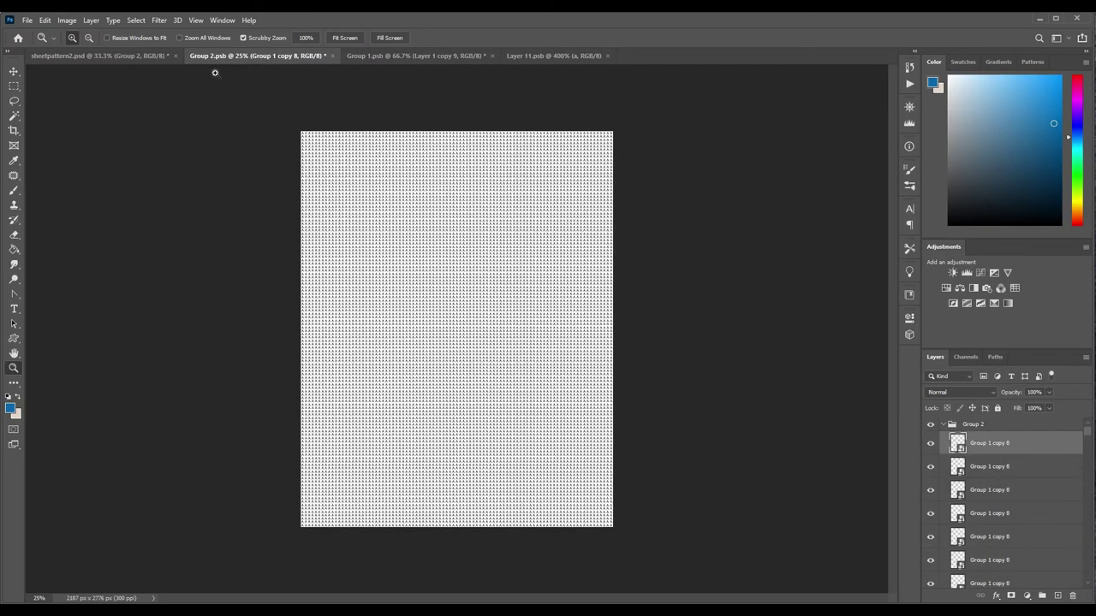
click(152, 56)
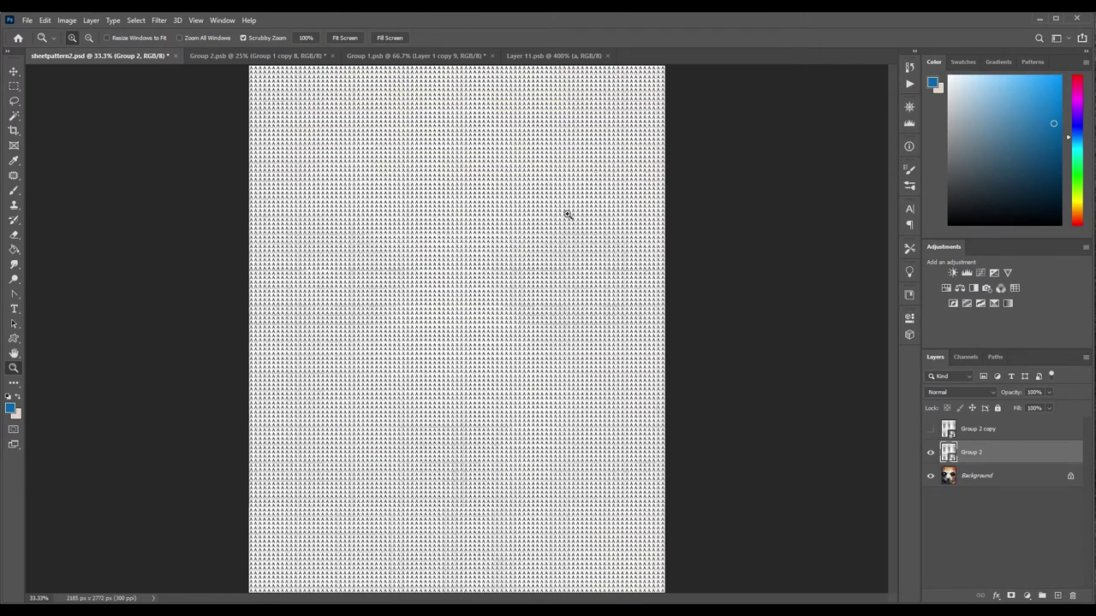
Hide the Group 2 pattern, zoom into the face's top-left, and start Select > Color Range.
click(931, 452)
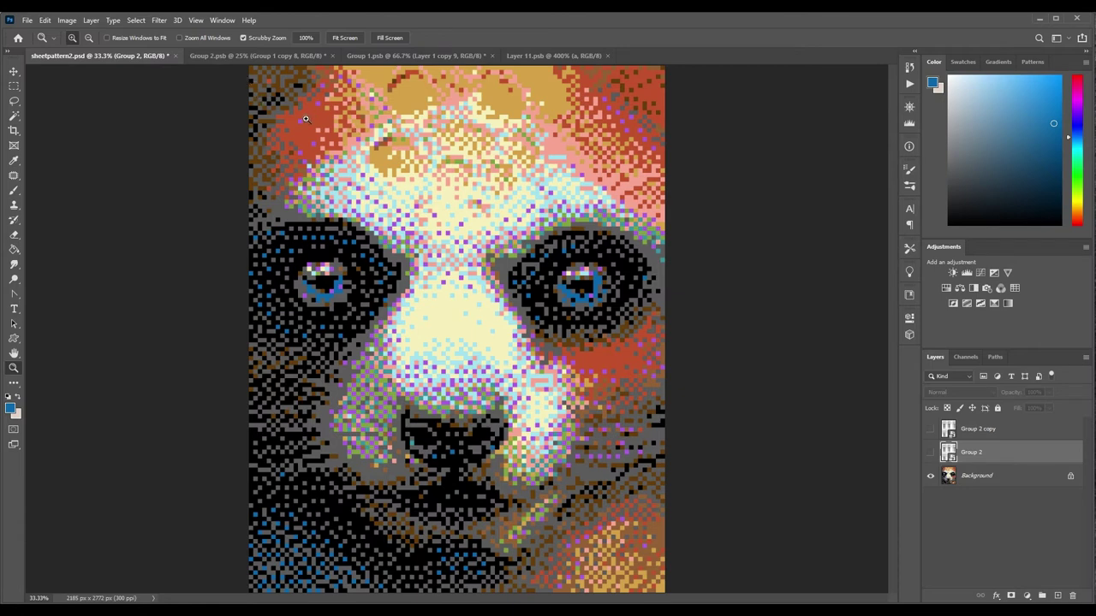
drag(265, 100, 214, 107)
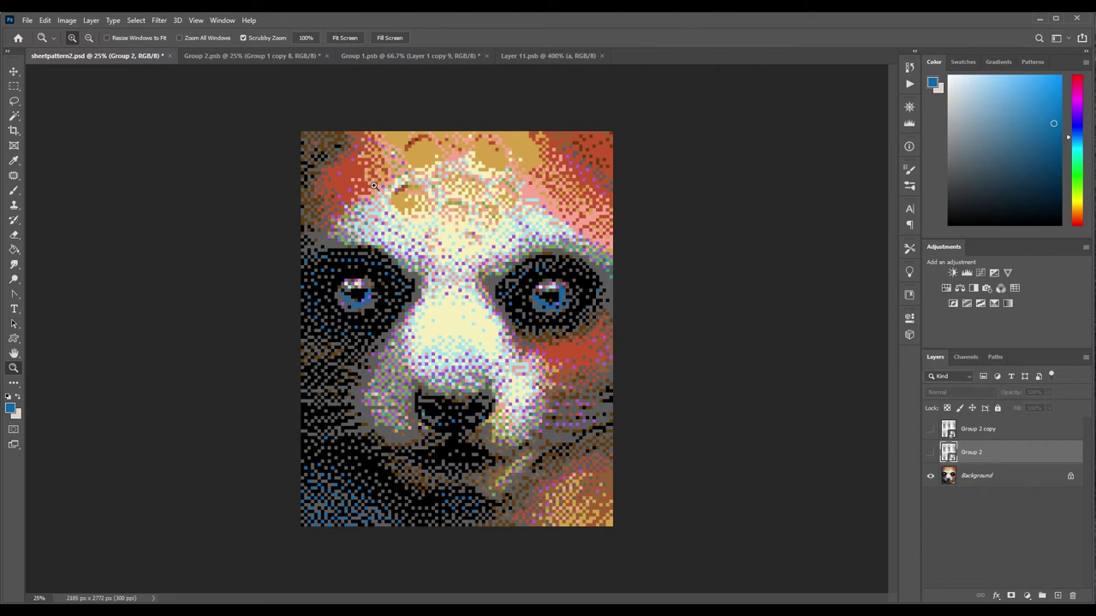
drag(324, 142, 339, 270)
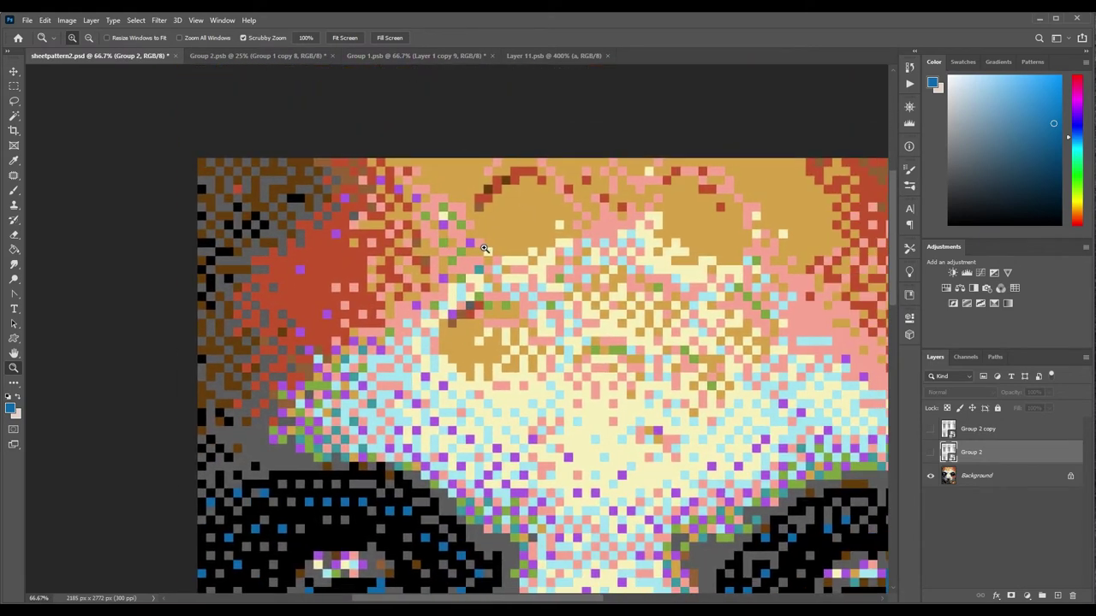
click(136, 21)
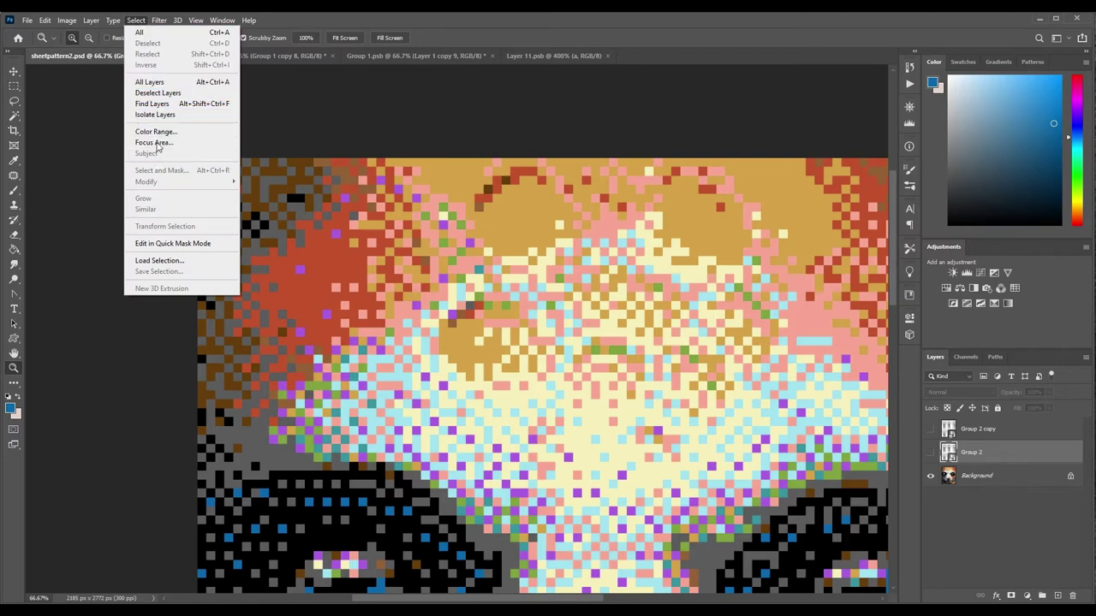
click(188, 135)
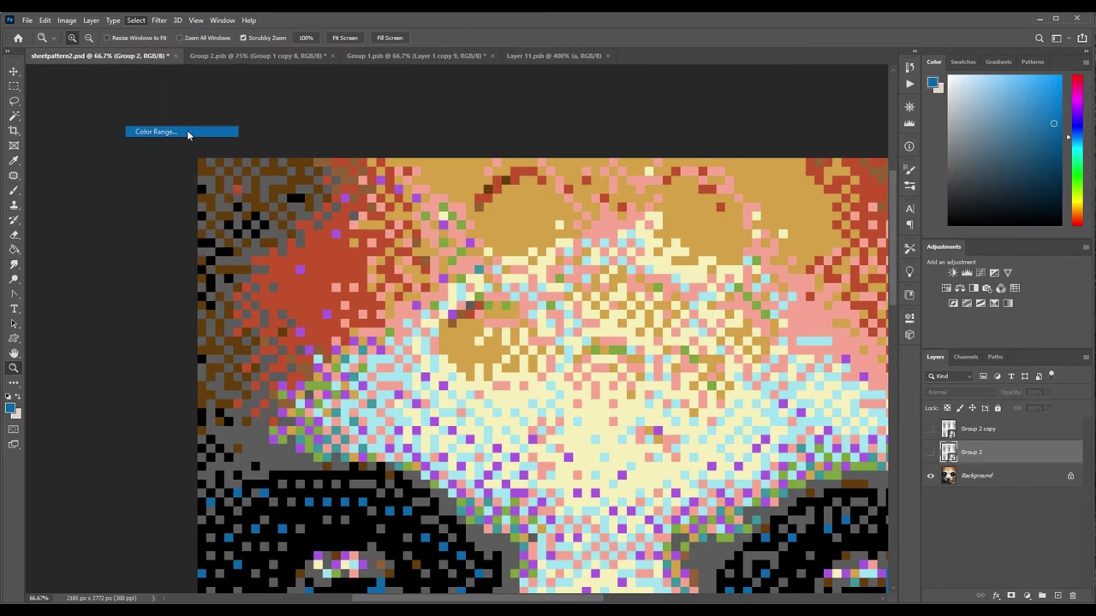
Sample a brown pixel in Color Range, set Fuzziness to 17, and confirm the selection.
click(229, 169)
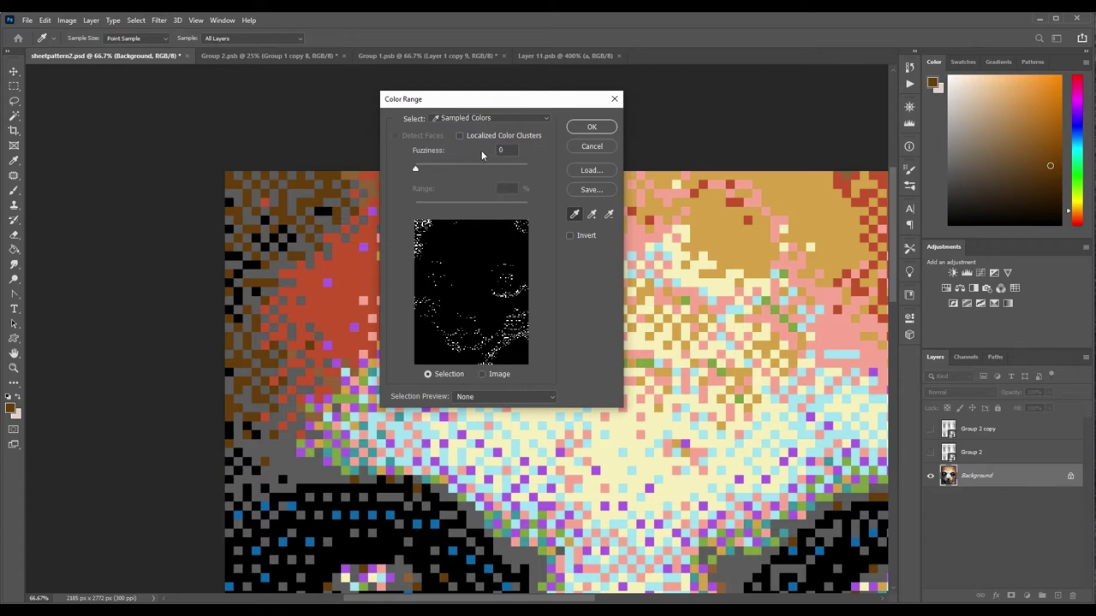
mouse_move(426, 171)
mouse_down()
mouse_move(522, 179)
mouse_move(411, 171)
mouse_up()
mouse_move(416, 169)
mouse_down()
mouse_move(452, 171)
mouse_move(419, 170)
mouse_up()
drag(415, 169, 425, 171)
click(592, 126)
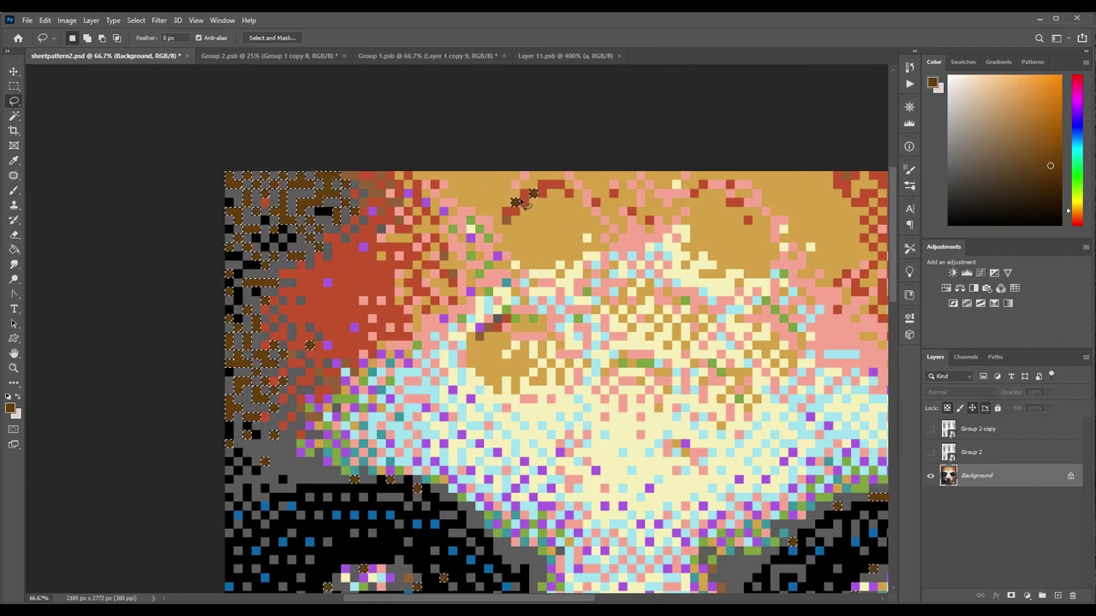
Show Group 2, mask it to the brown-pixel selection, and save sheetpattern2.
click(956, 454)
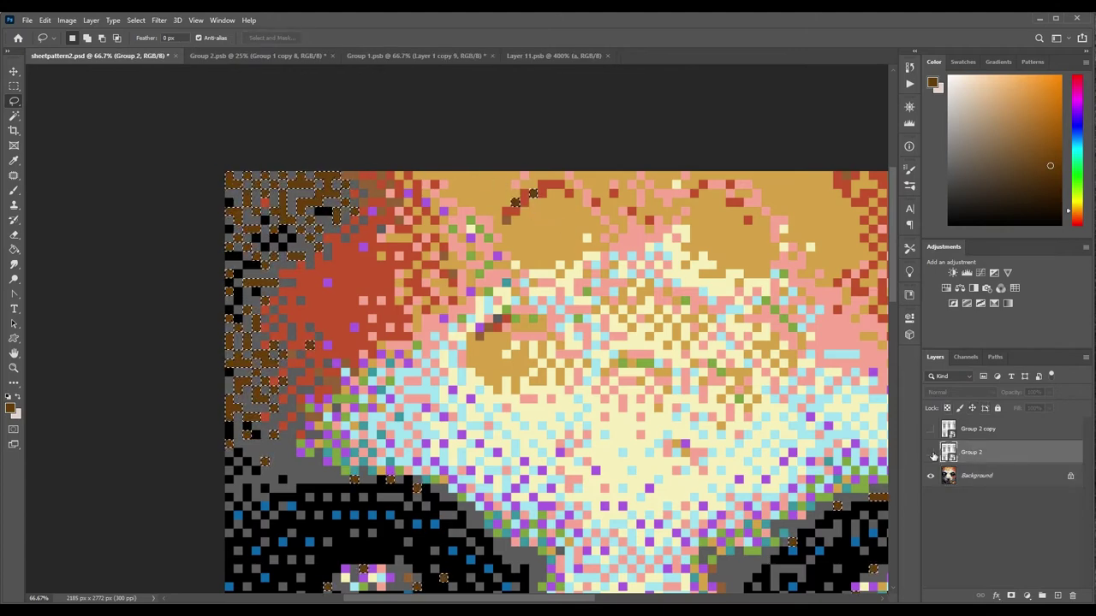
click(931, 453)
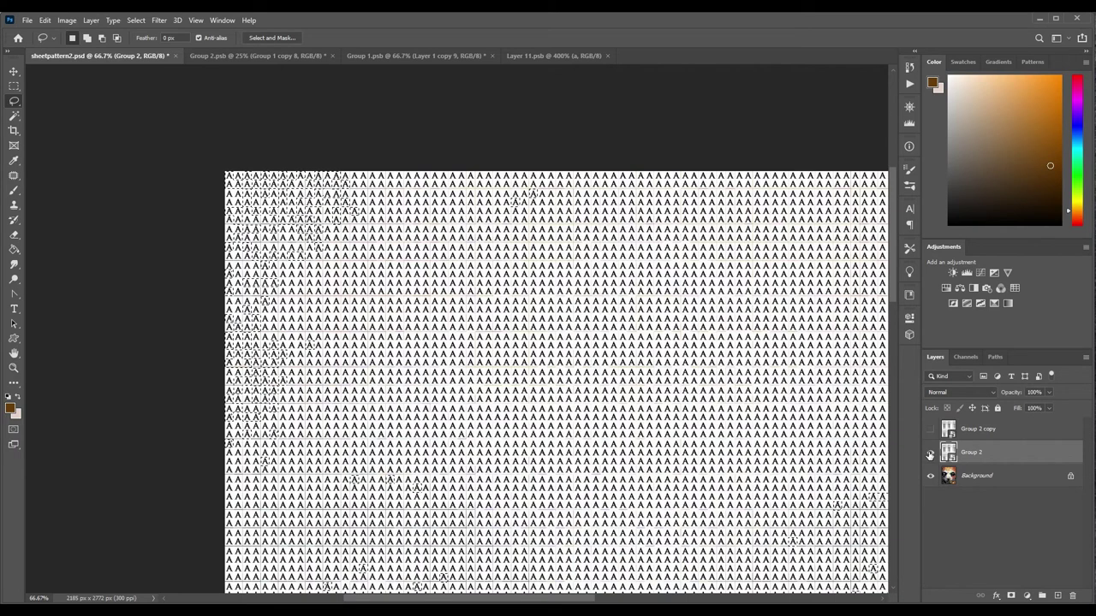
click(1011, 596)
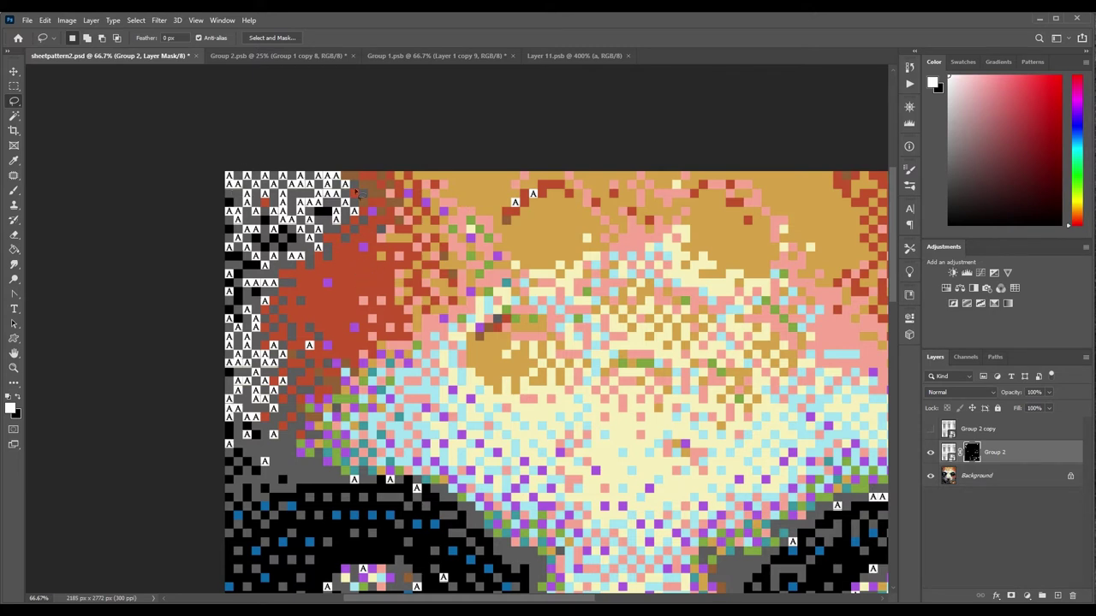
click(28, 20)
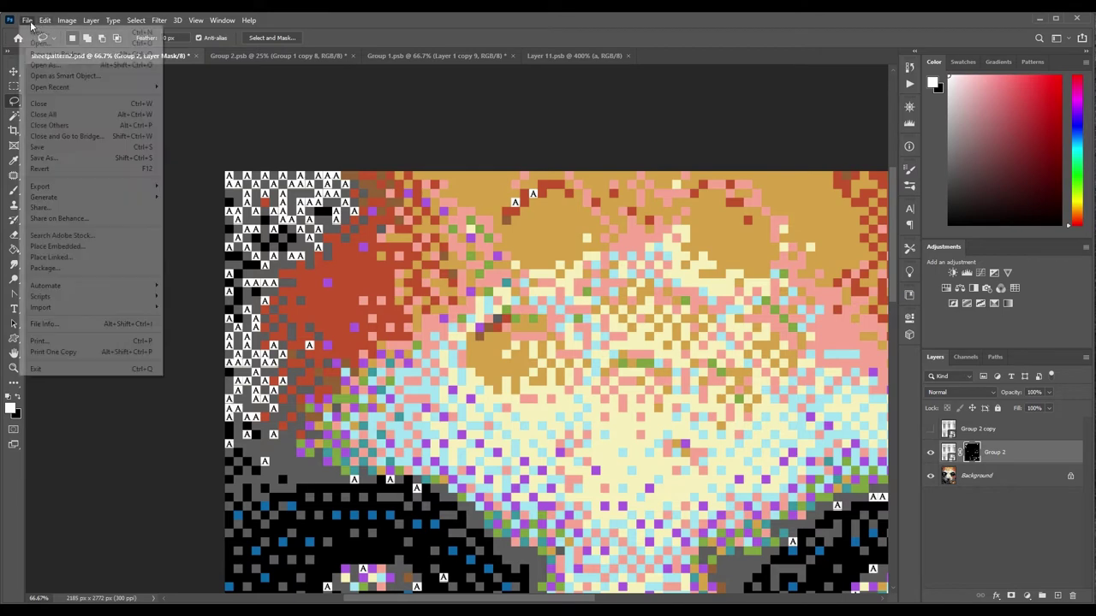
click(39, 146)
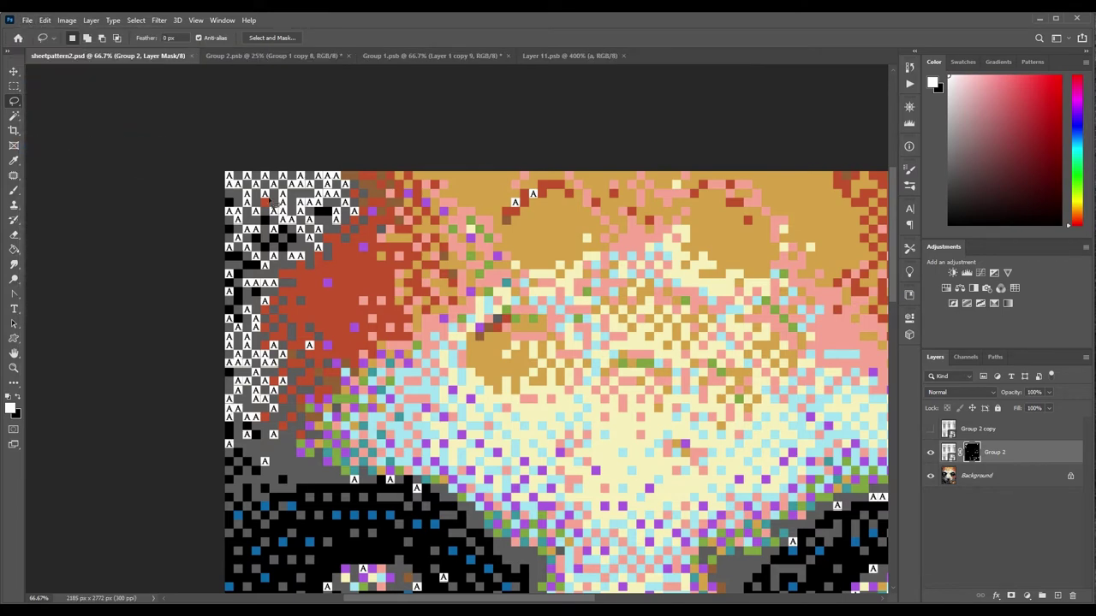
Rasterize the Group 2 layer and make the Group 2 copy letter pattern visible.
right_click(1017, 452)
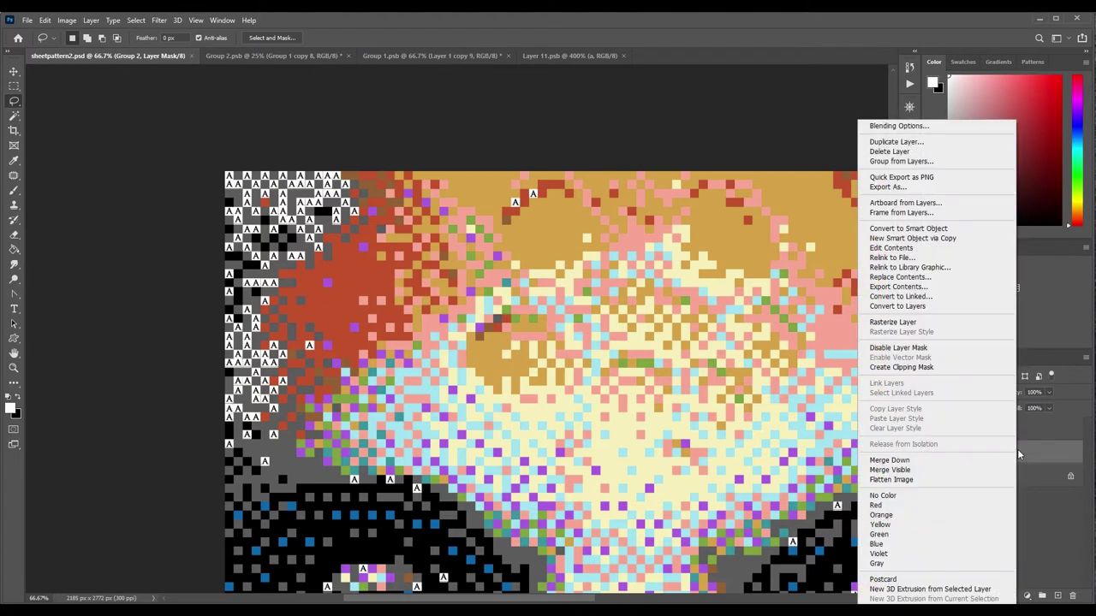
click(912, 324)
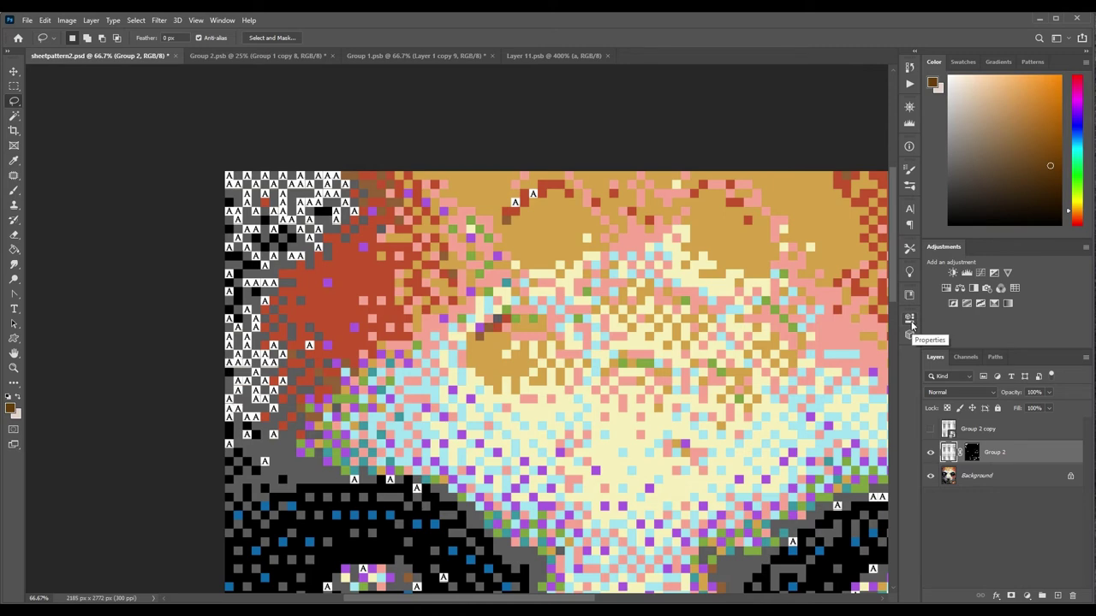
right_click(1024, 457)
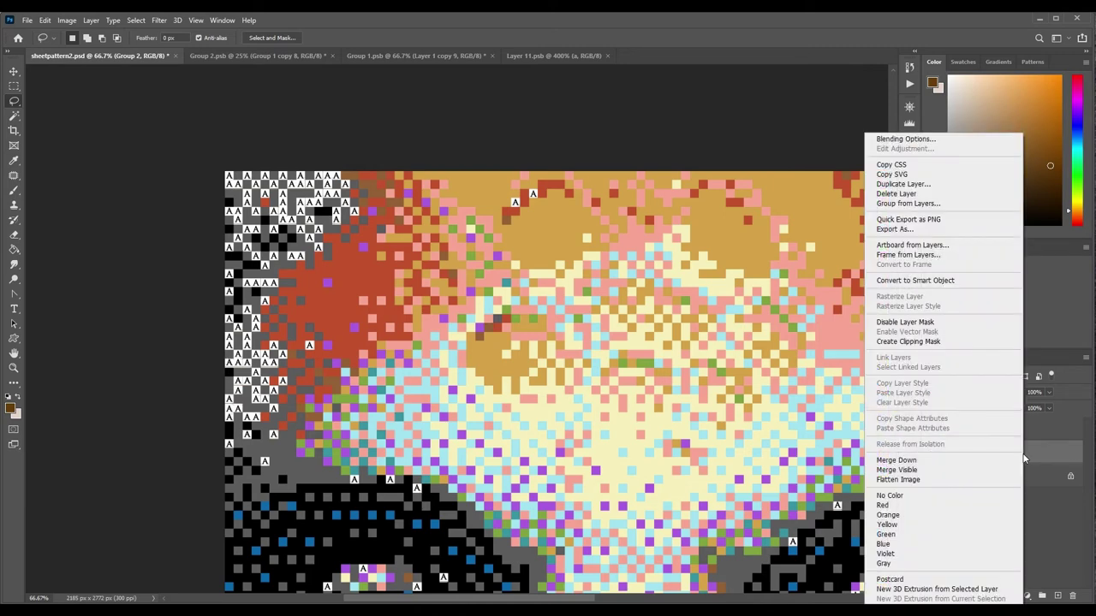
click(1045, 508)
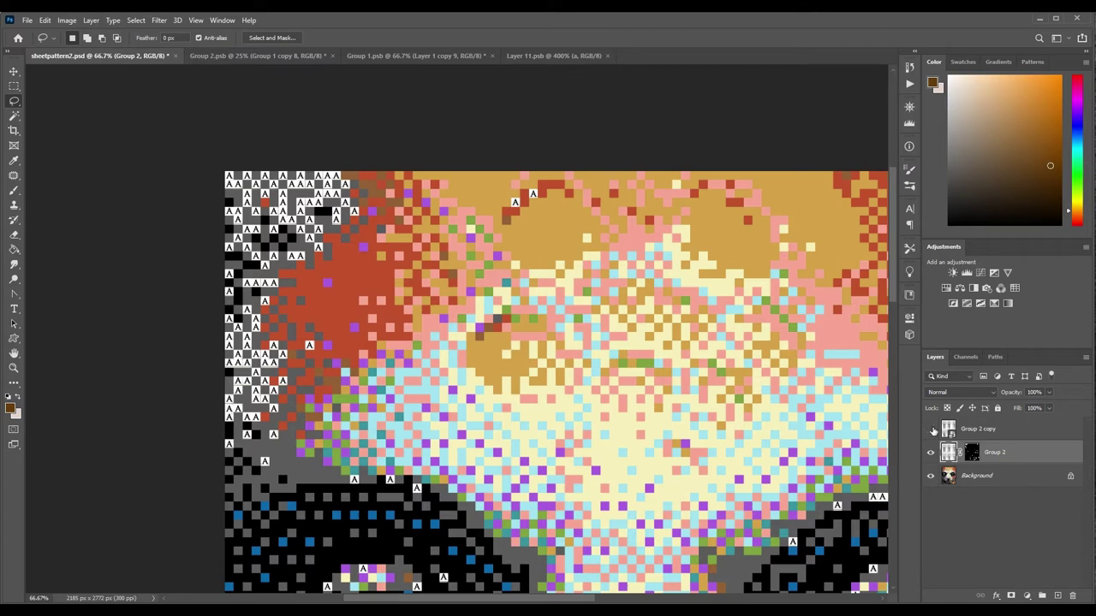
click(931, 431)
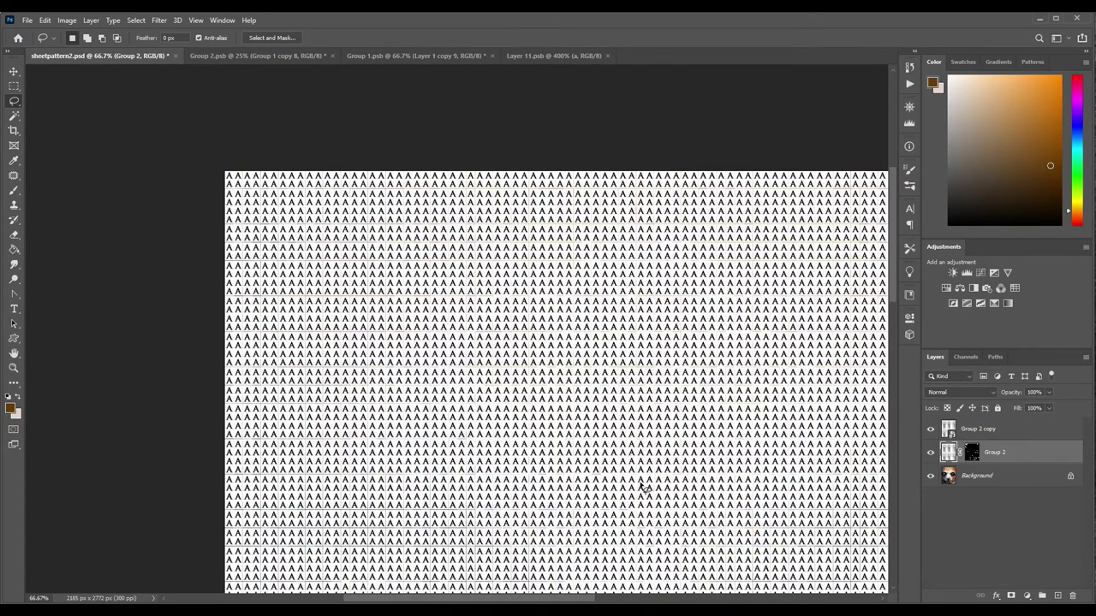
drag(578, 600, 592, 600)
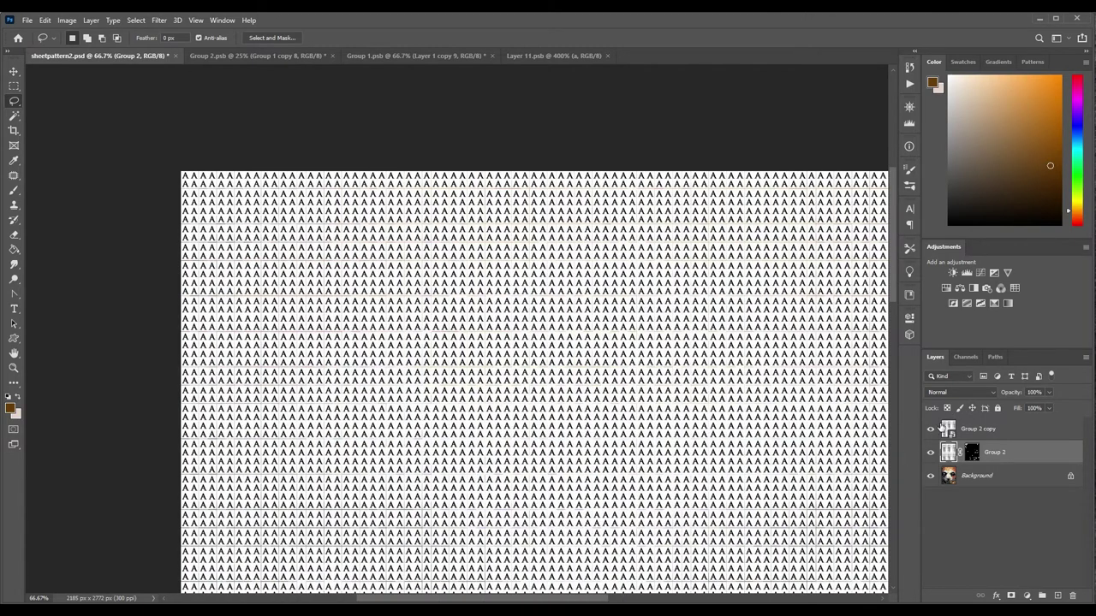
double_click(947, 428)
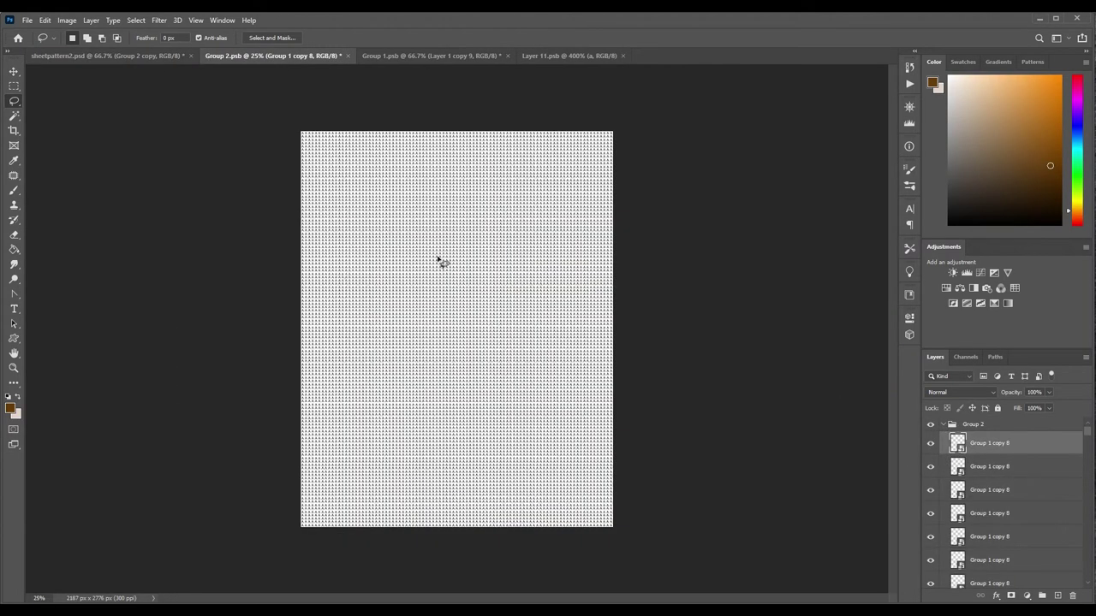
double_click(958, 442)
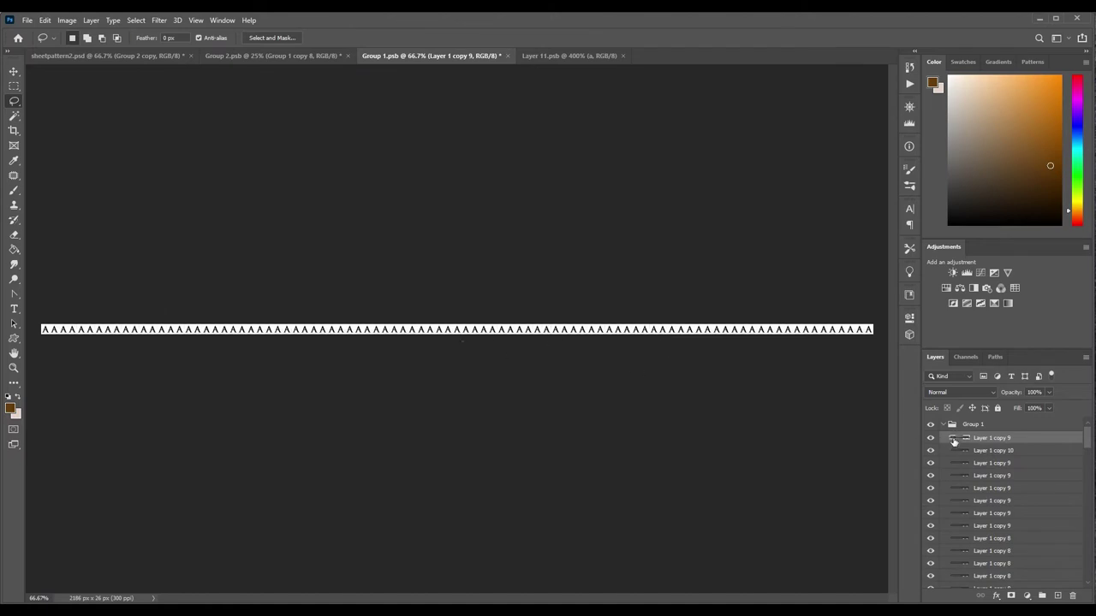
double_click(954, 441)
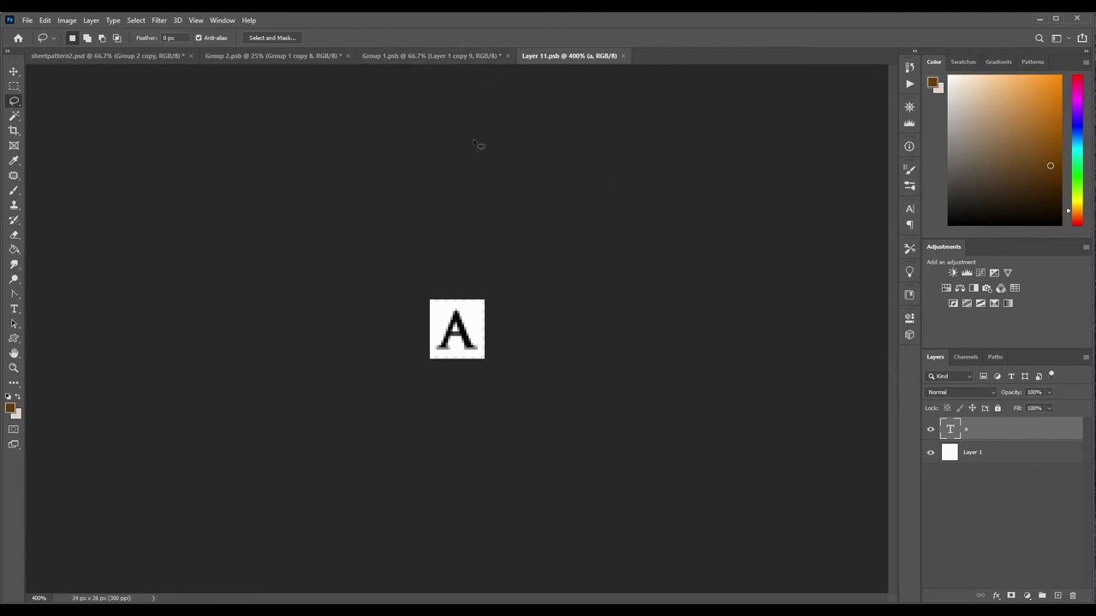
click(130, 57)
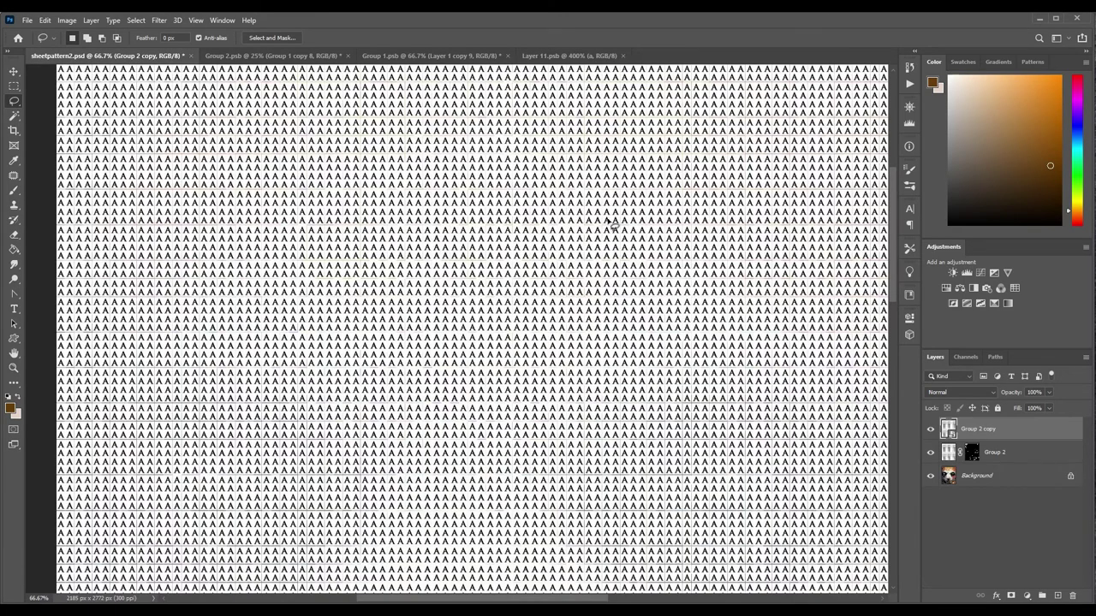
click(1006, 455)
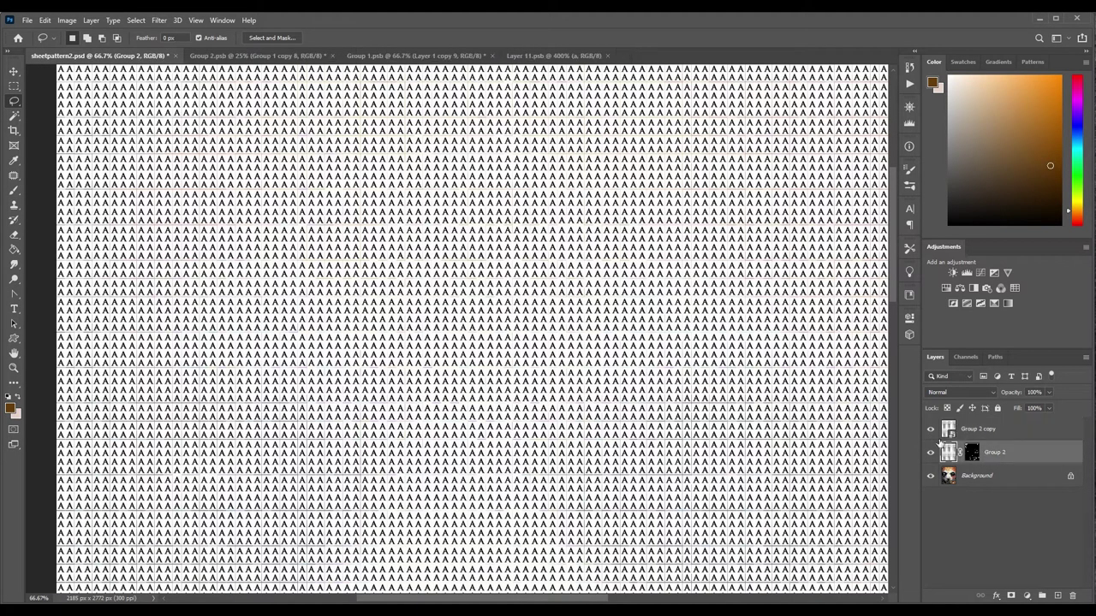
right_click(1017, 460)
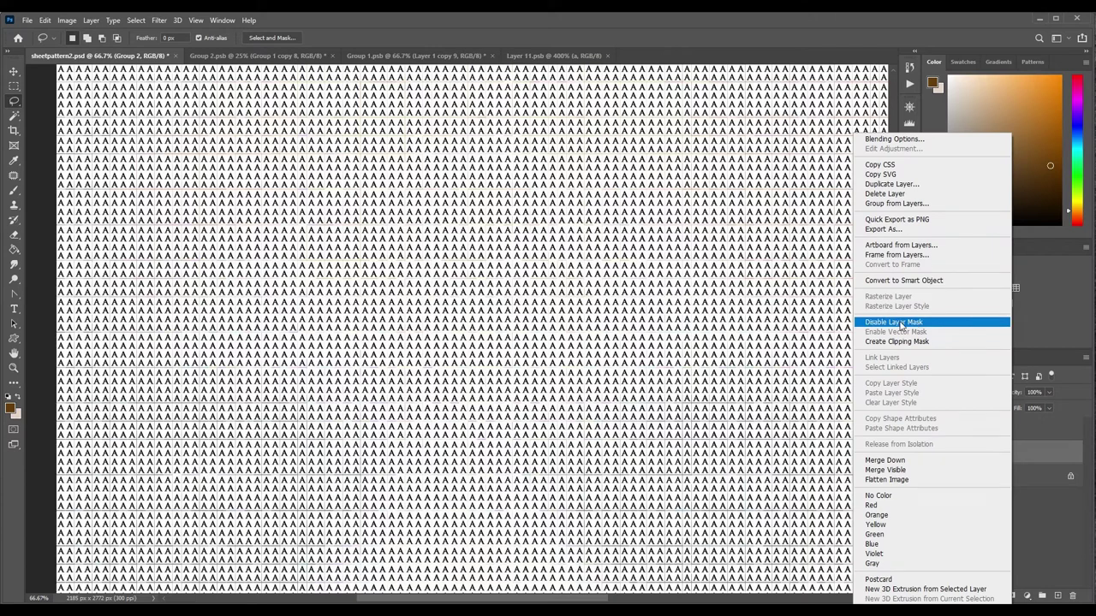
click(1017, 505)
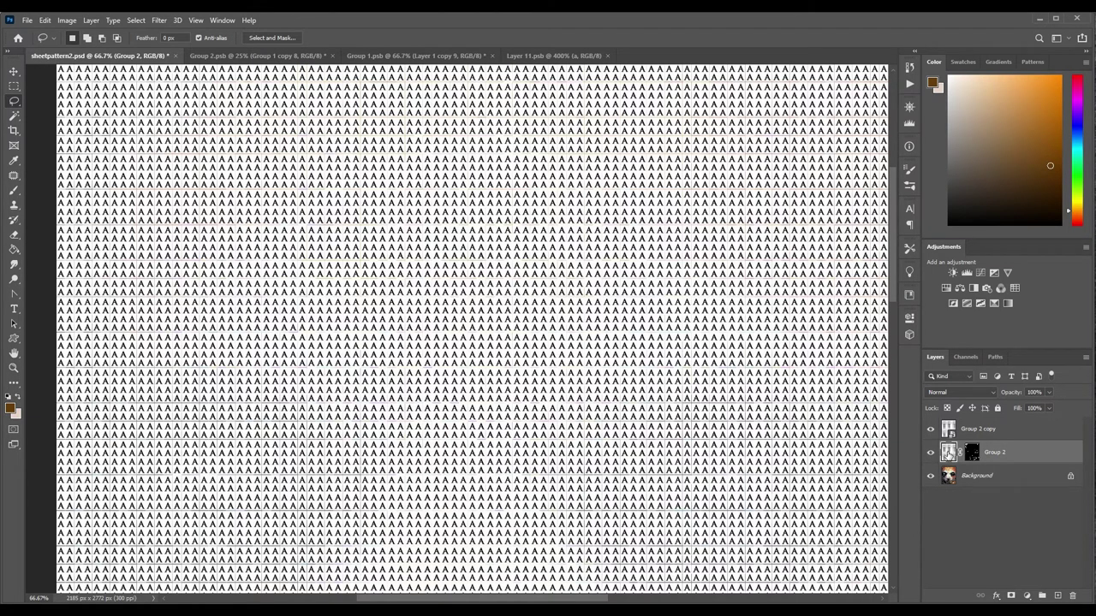
double_click(949, 455)
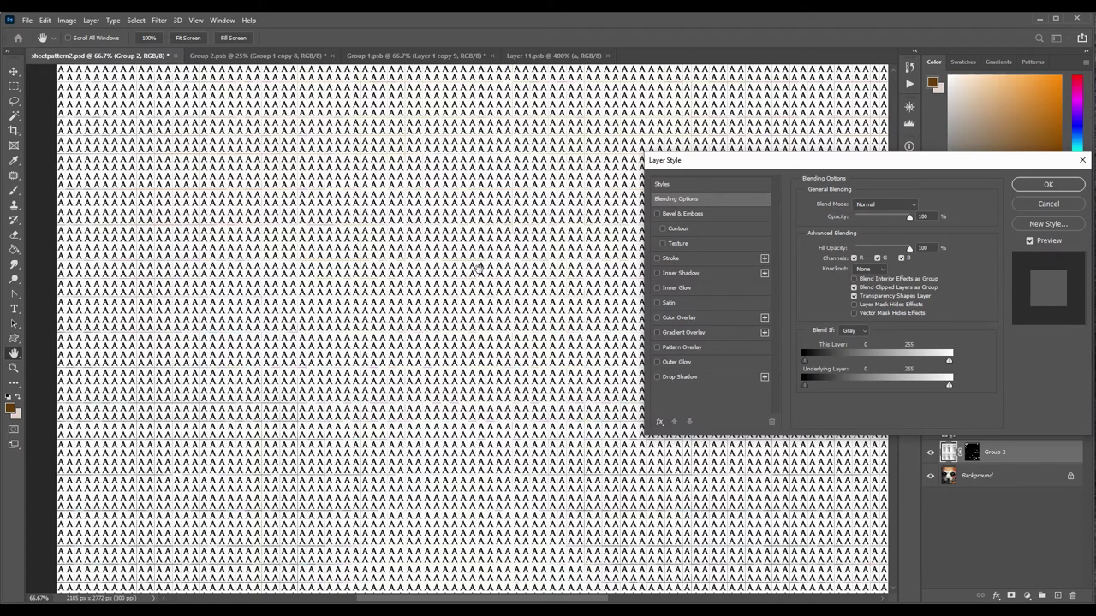
click(1083, 163)
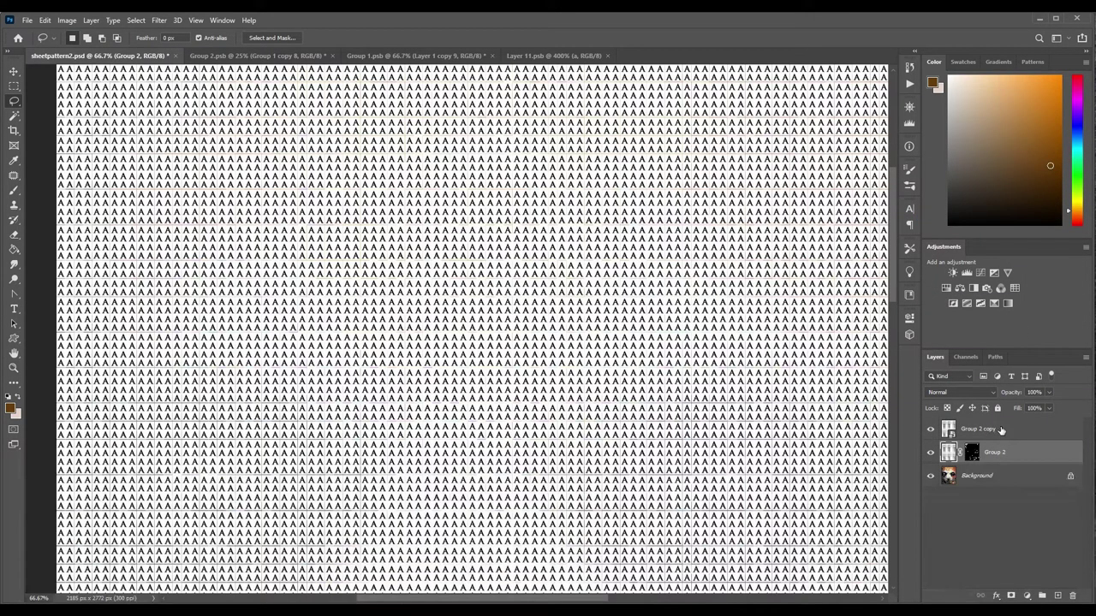
click(1000, 429)
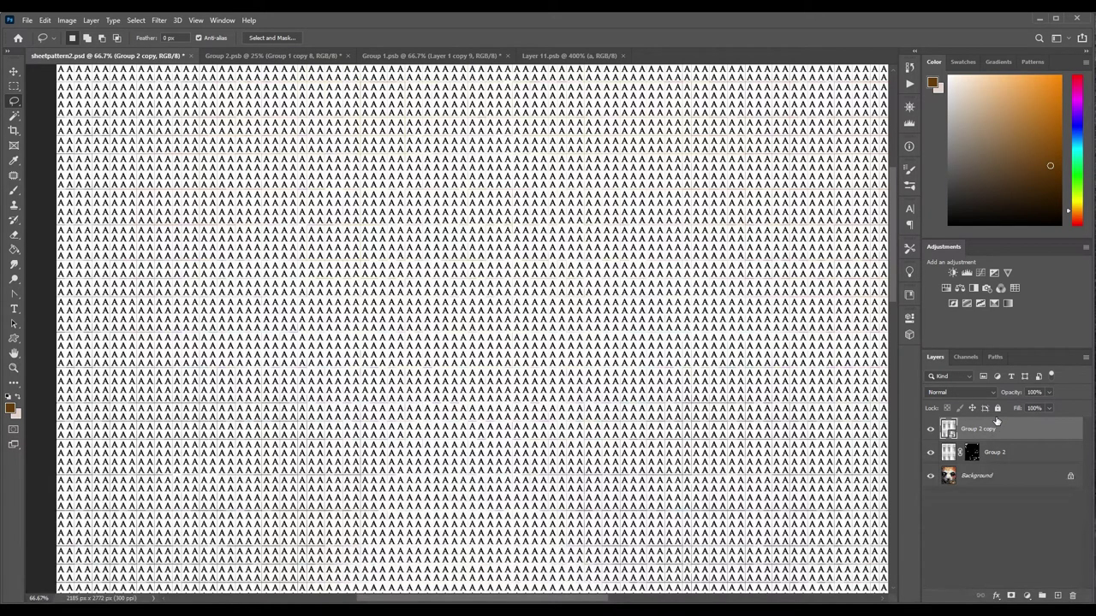
key(ctrl+j)
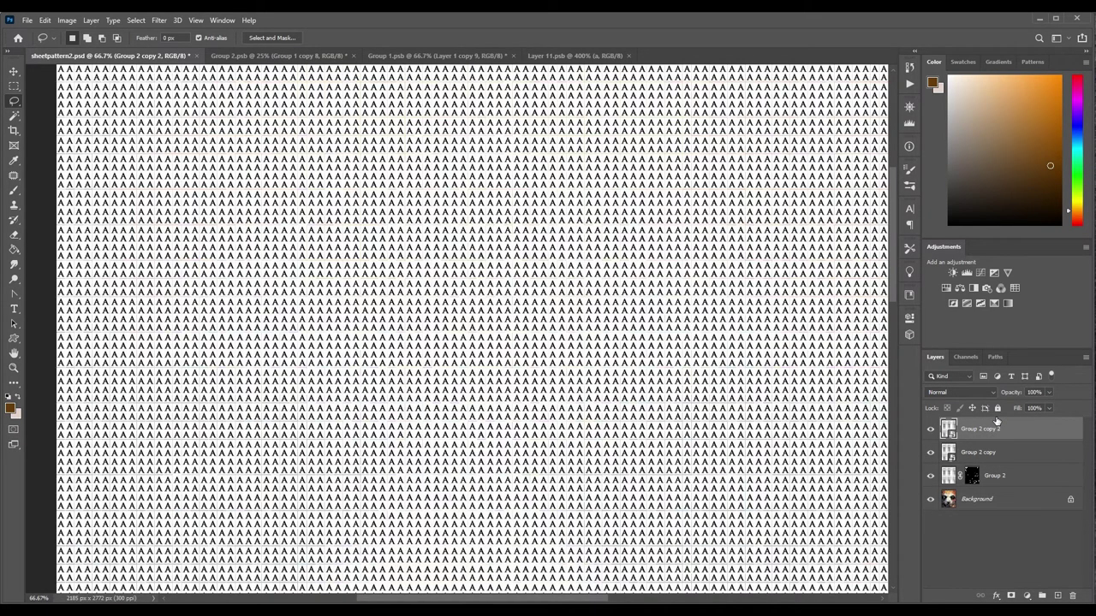
Open the nested single-letter tile and replace its A character with a 7.
double_click(947, 431)
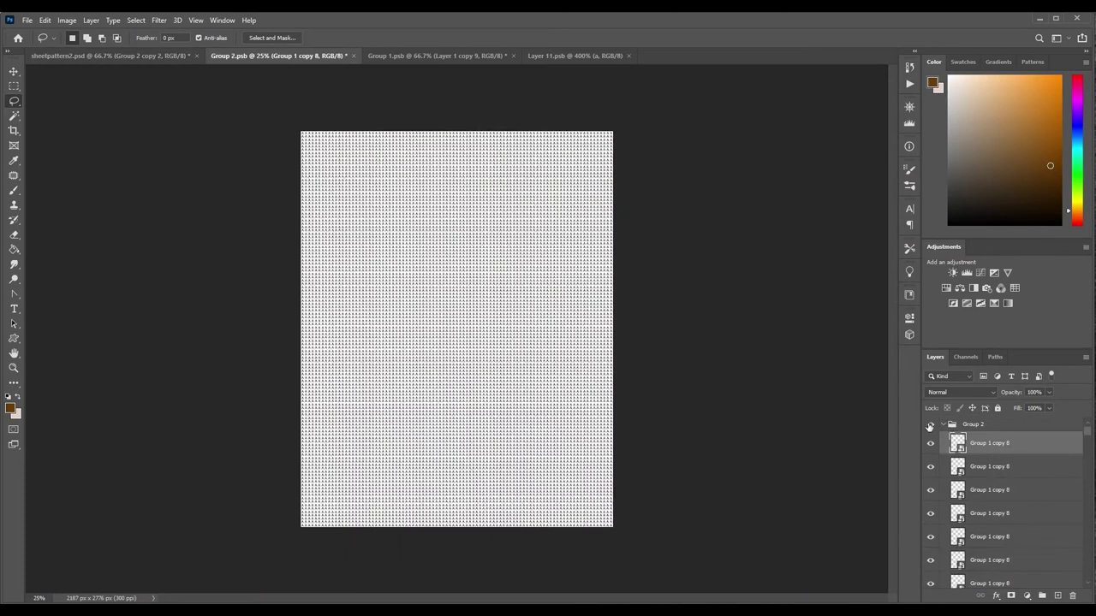
double_click(956, 442)
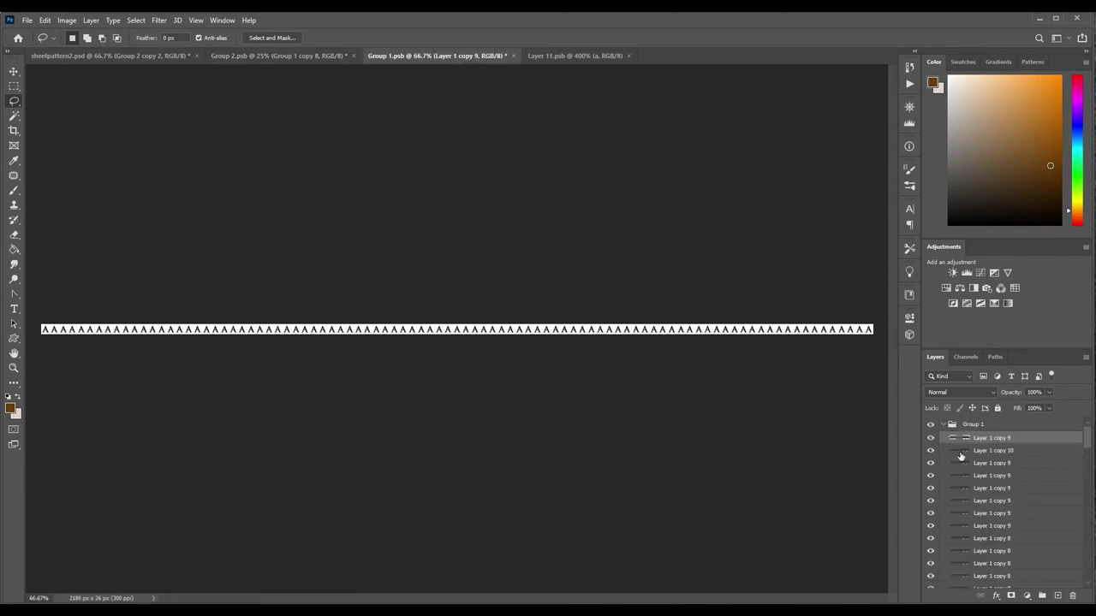
double_click(958, 443)
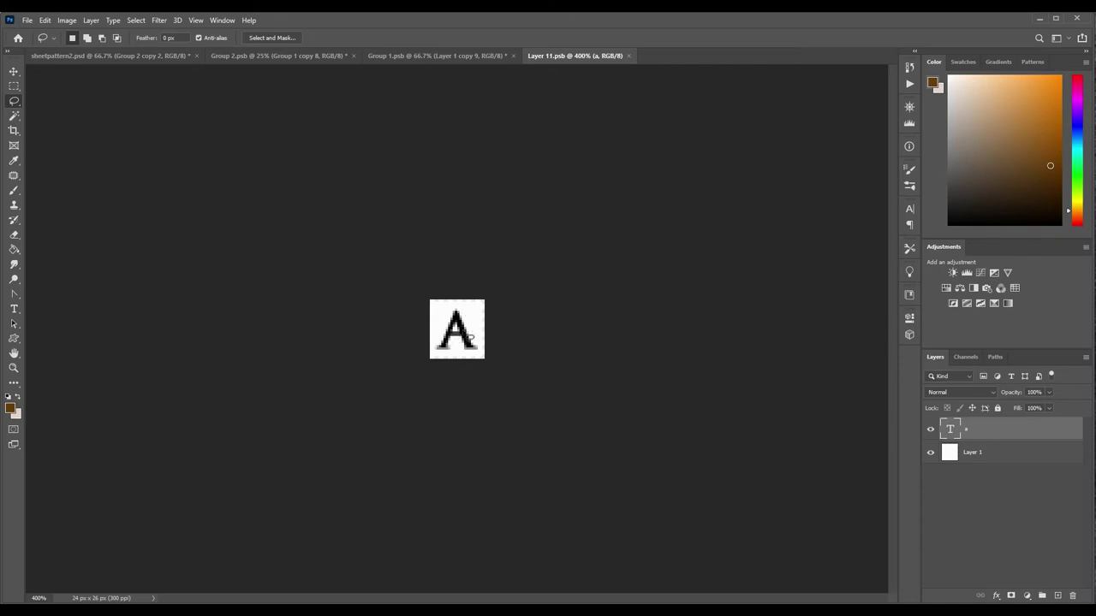
click(13, 309)
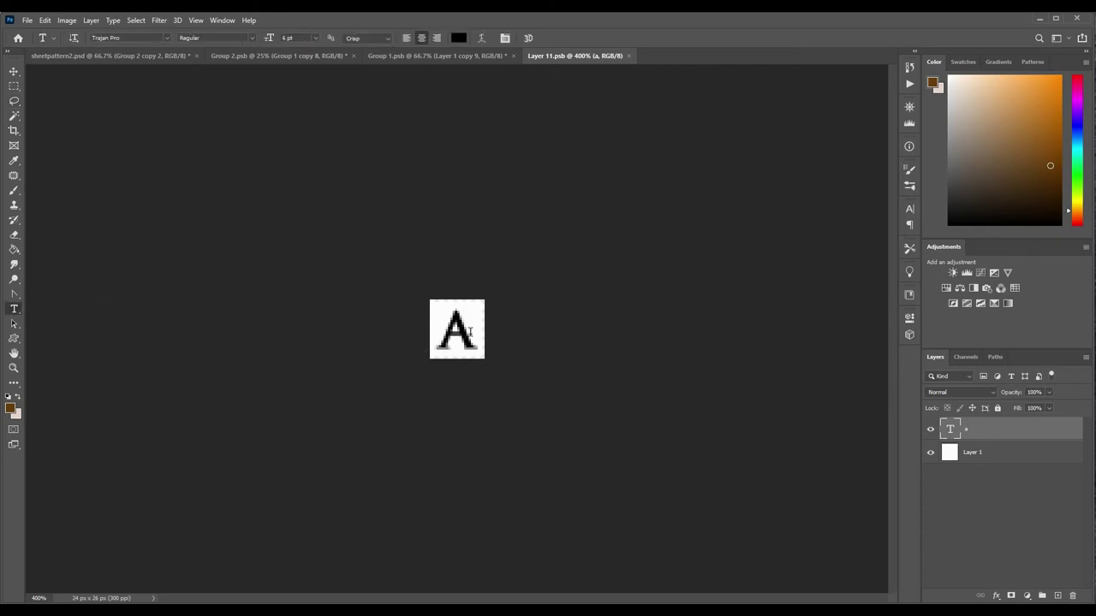
click(466, 332)
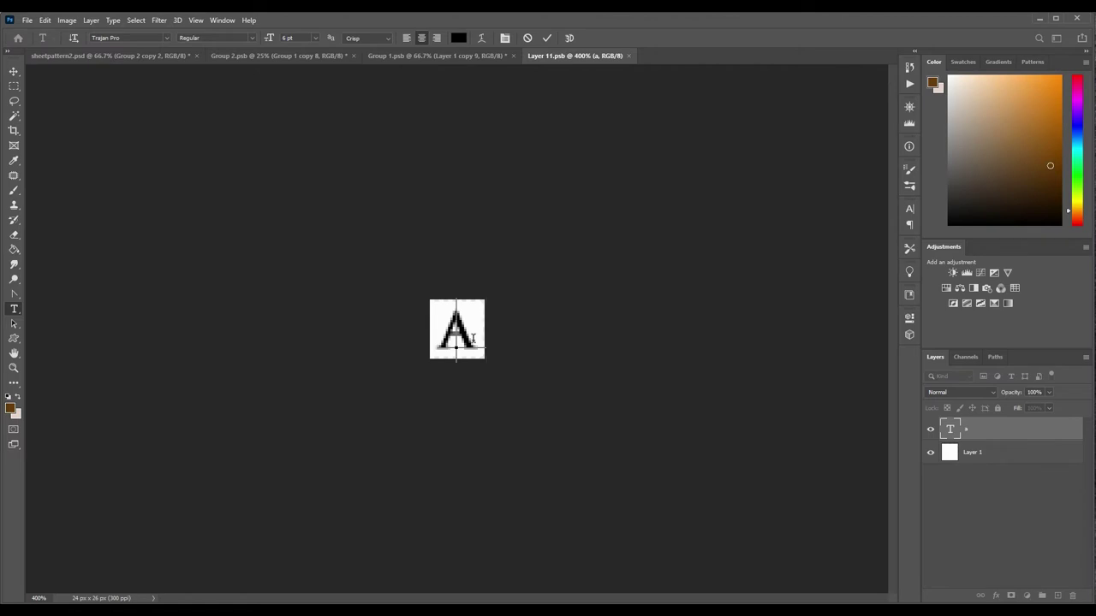
key(BackSpace)
text(7)
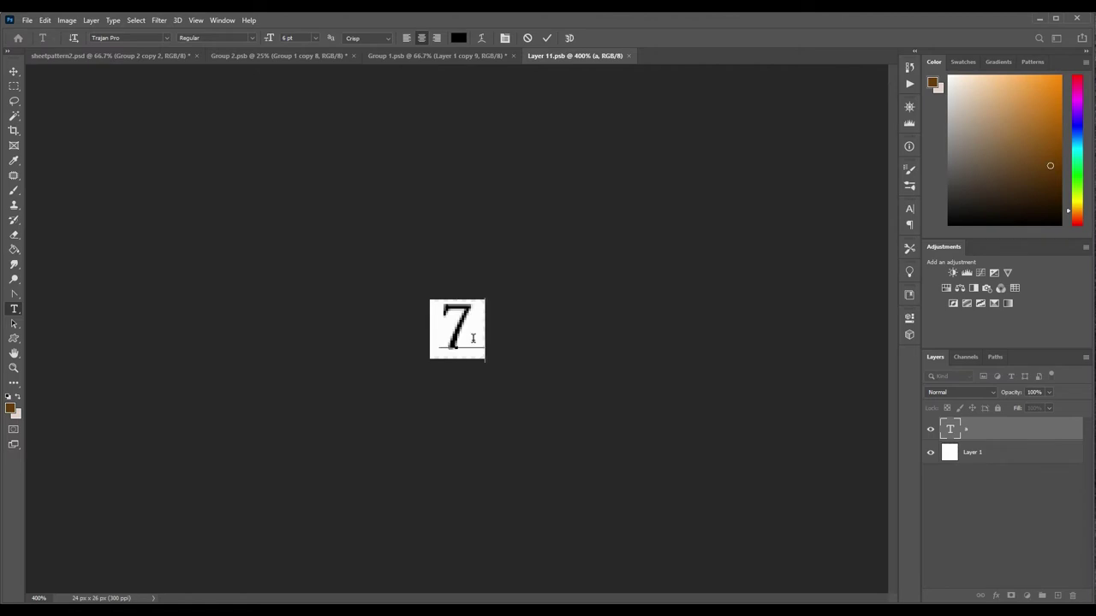
click(13, 71)
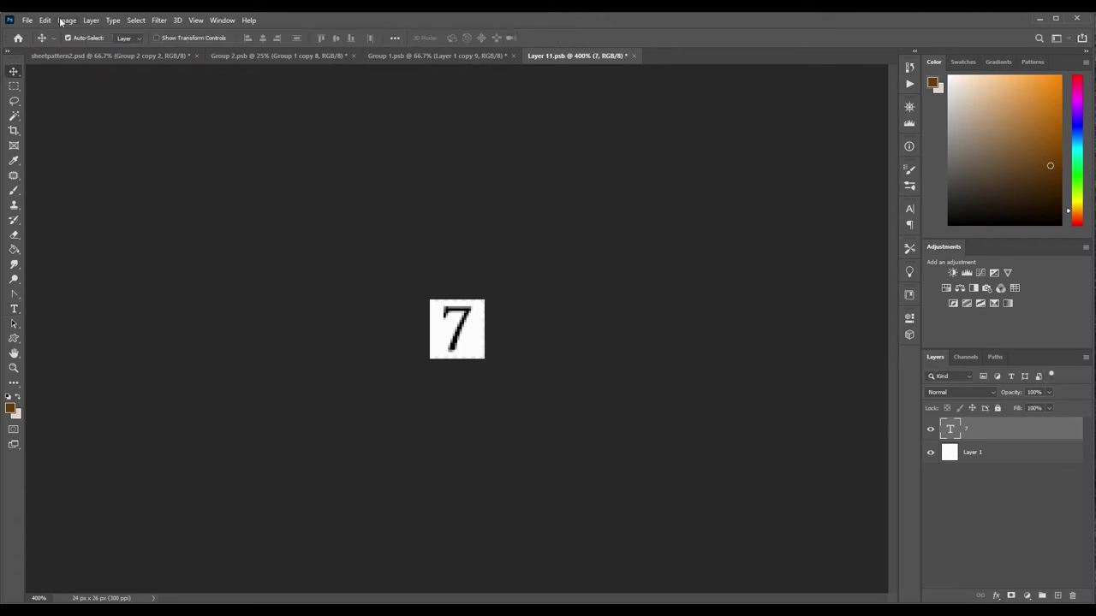
Save the tile, Group 1 row and Group 2 sheet so the 7 reaches sheetpattern2.
click(28, 19)
click(43, 146)
click(437, 55)
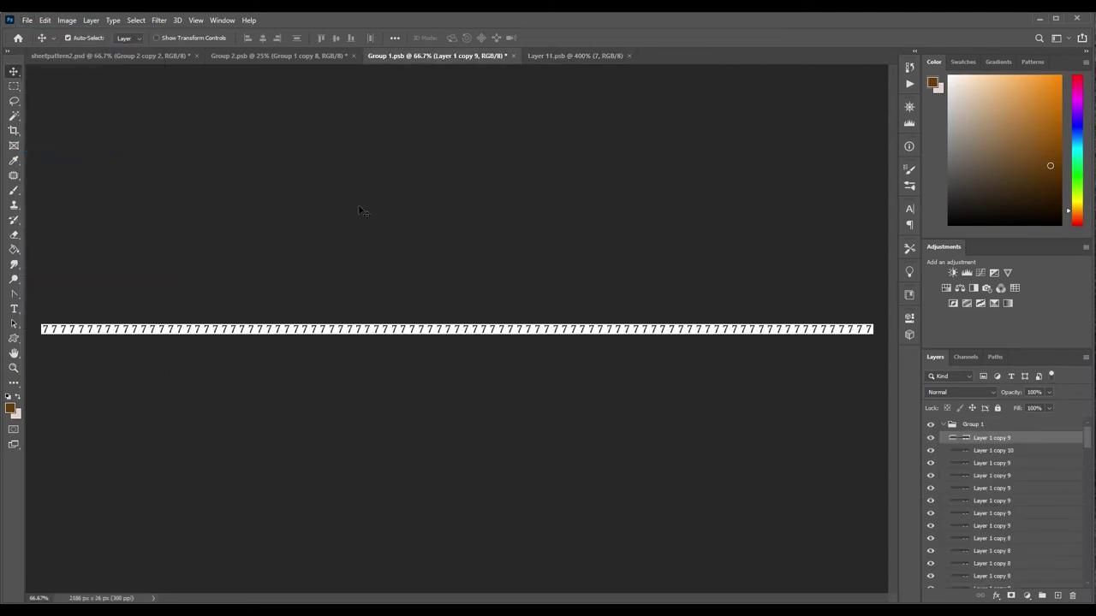
click(28, 20)
click(46, 146)
click(286, 56)
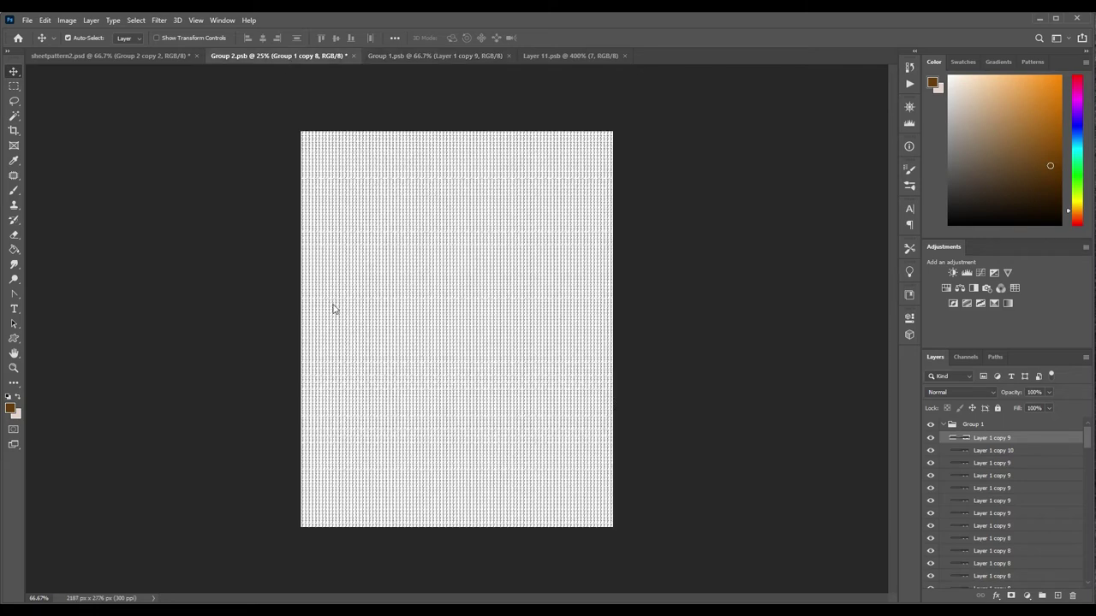
click(28, 20)
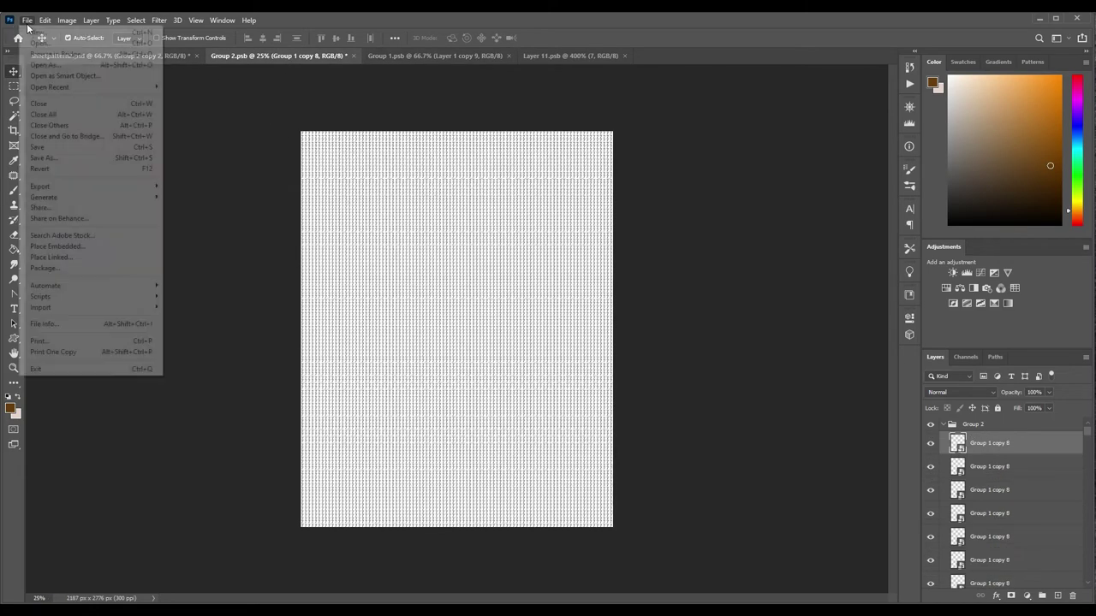
click(152, 147)
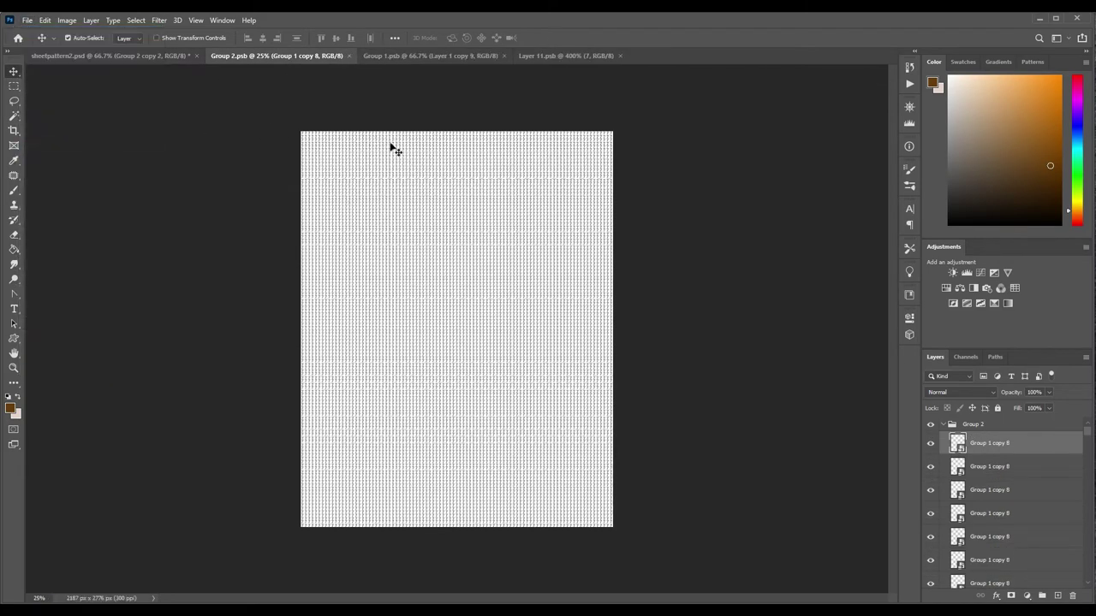
click(133, 55)
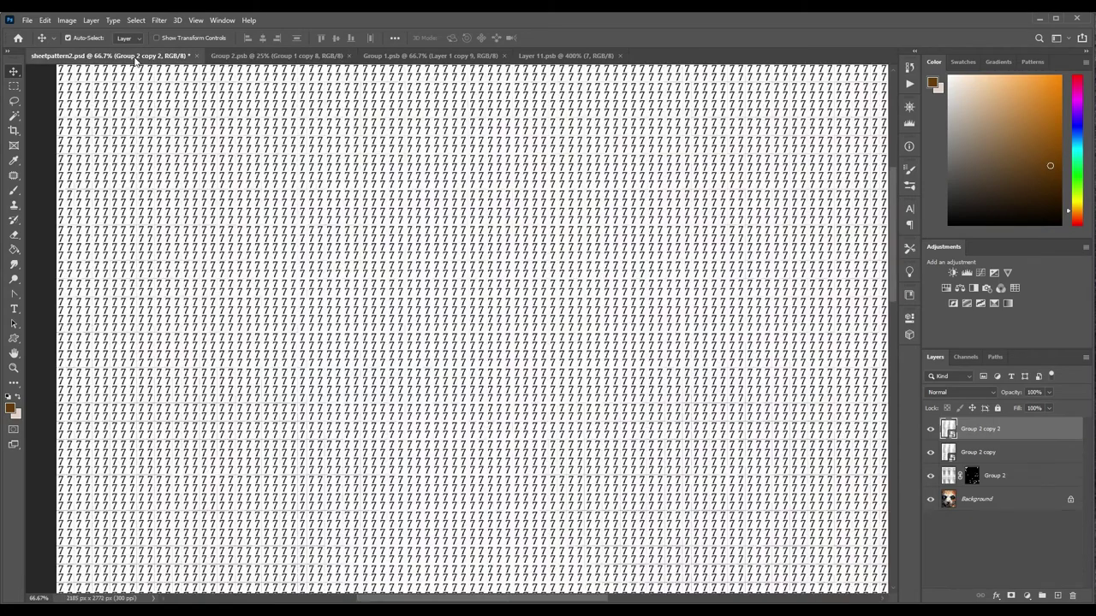
Zoom out on the sheet and hide the Group 2 copy 2 layer.
click(17, 370)
alt+click(488, 249)
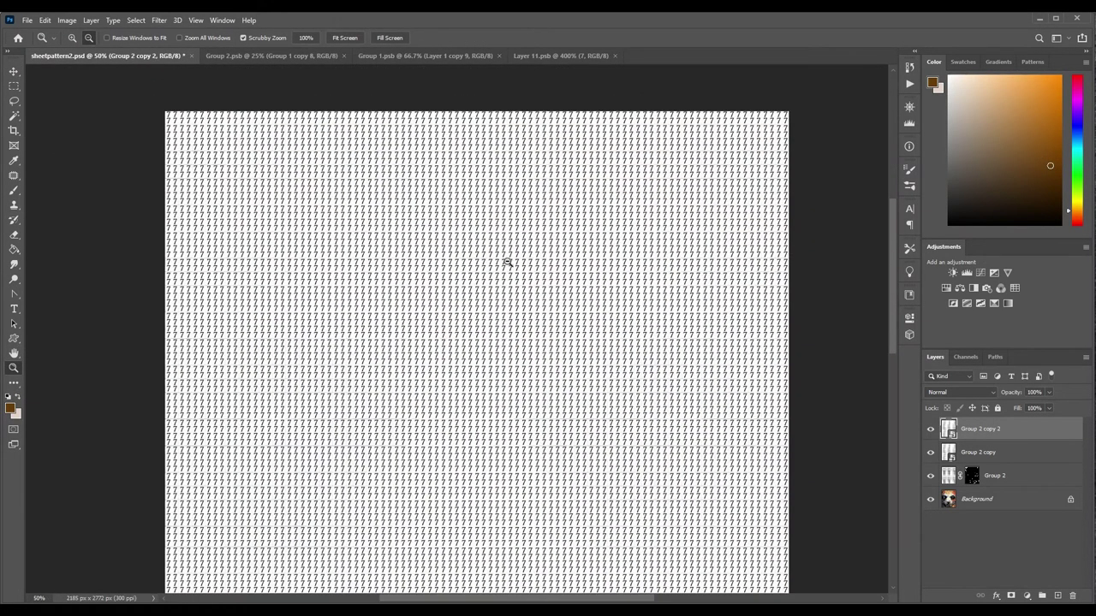
click(13, 71)
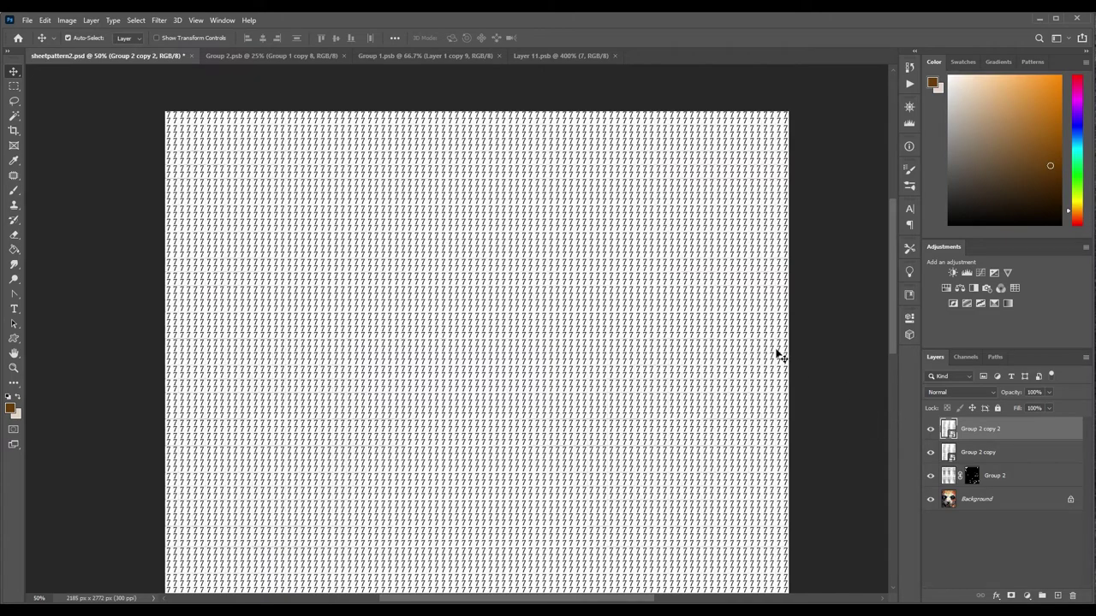
mouse_move(894, 328)
mouse_down()
mouse_move(887, 344)
mouse_move(888, 325)
mouse_up()
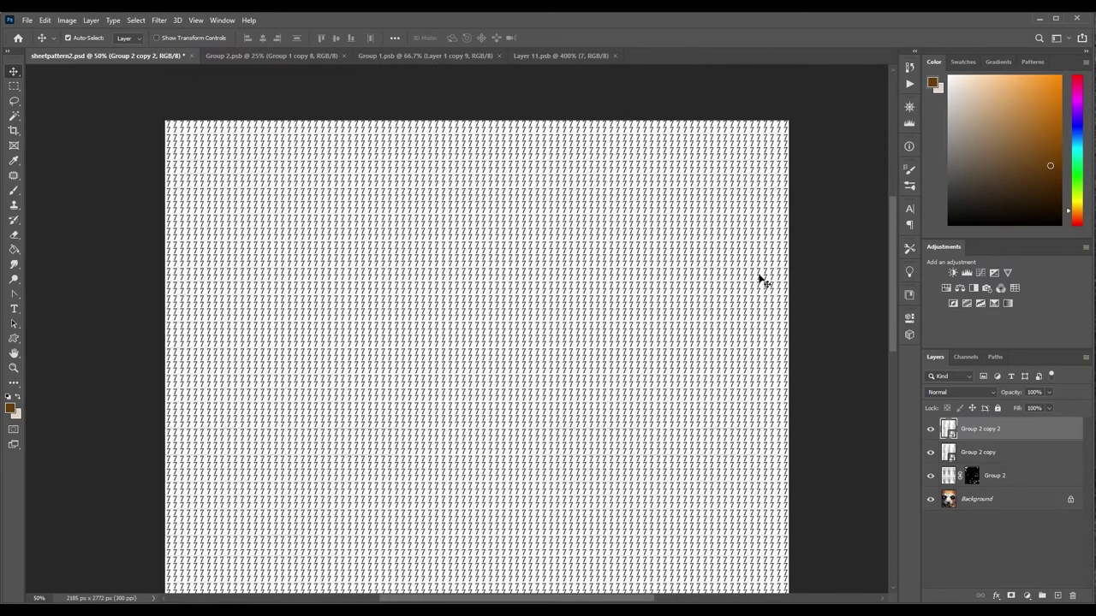
click(931, 430)
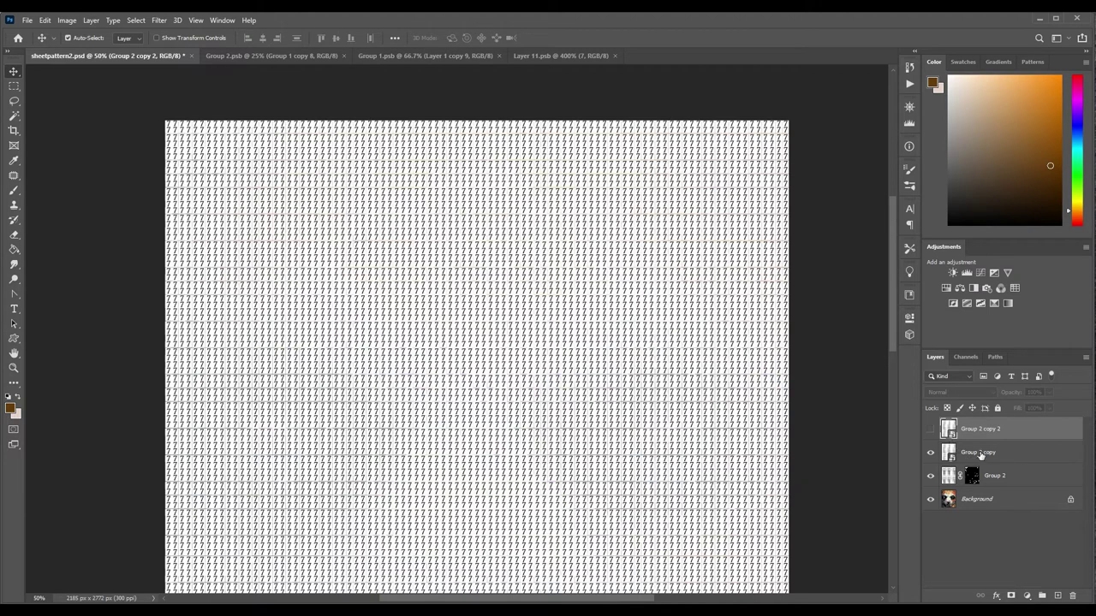
Duplicate Group 2 copy with Ctrl+J and hide the three new copies.
click(982, 456)
key(ctrl+j)
key(ctrl+j)
key(ctrl+j)
drag(931, 453, 931, 505)
click(931, 522)
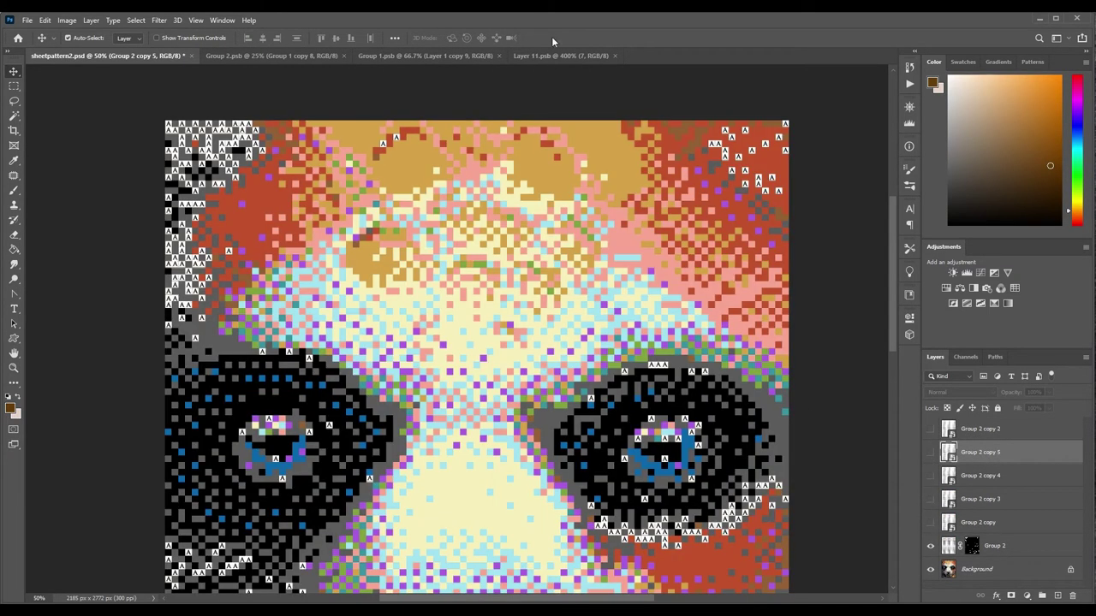
Check the Layer 11, Group 1 and Group 2 tiles, then show copies 2, 5 and 4 in sheetpattern2.
click(561, 55)
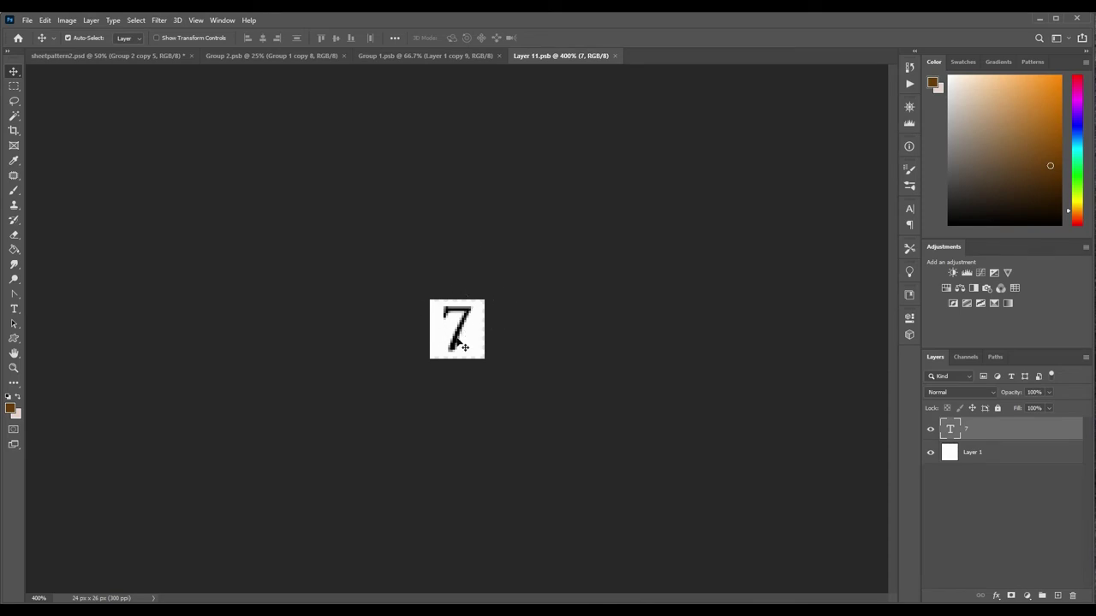
click(421, 56)
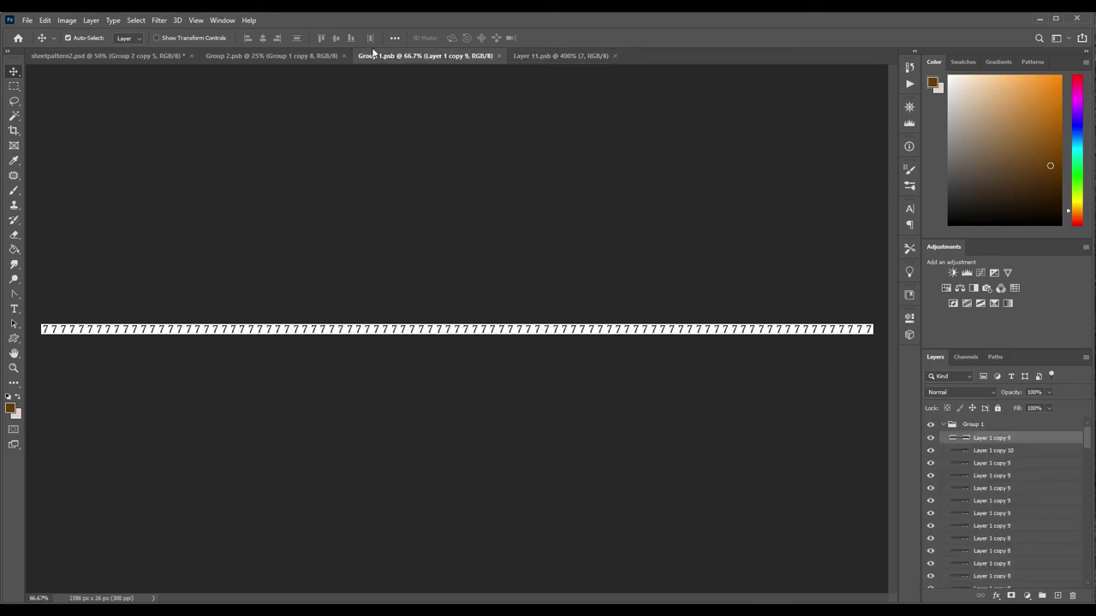
click(287, 55)
click(137, 55)
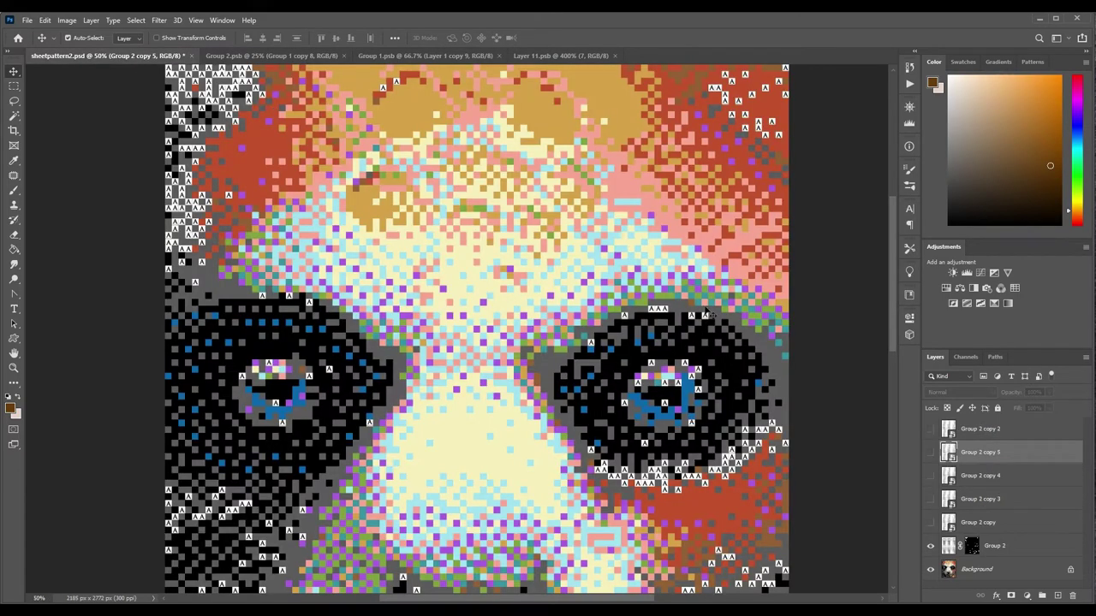
click(931, 429)
click(930, 452)
click(931, 475)
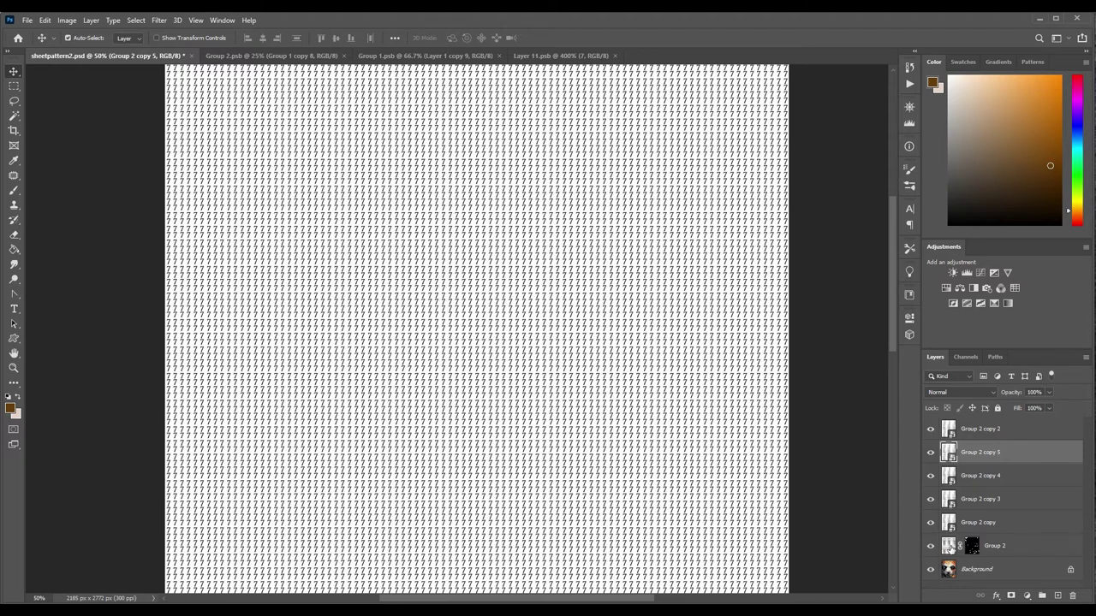
Hide the four upper copies and Group 2 copy, then reselect and re-show Group 2 copy.
drag(931, 429, 931, 511)
click(932, 523)
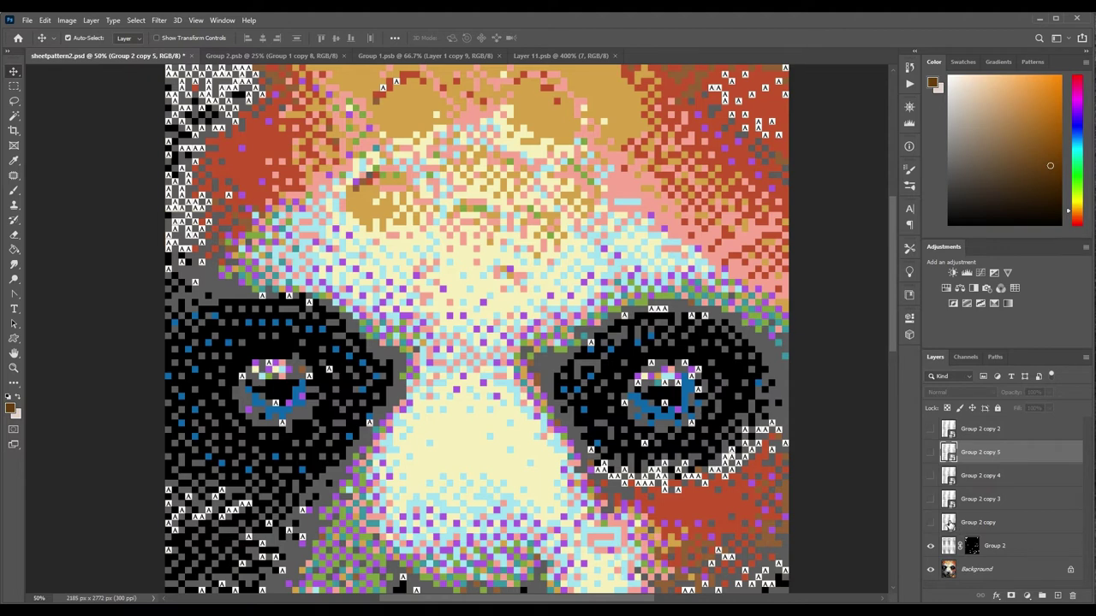
click(943, 521)
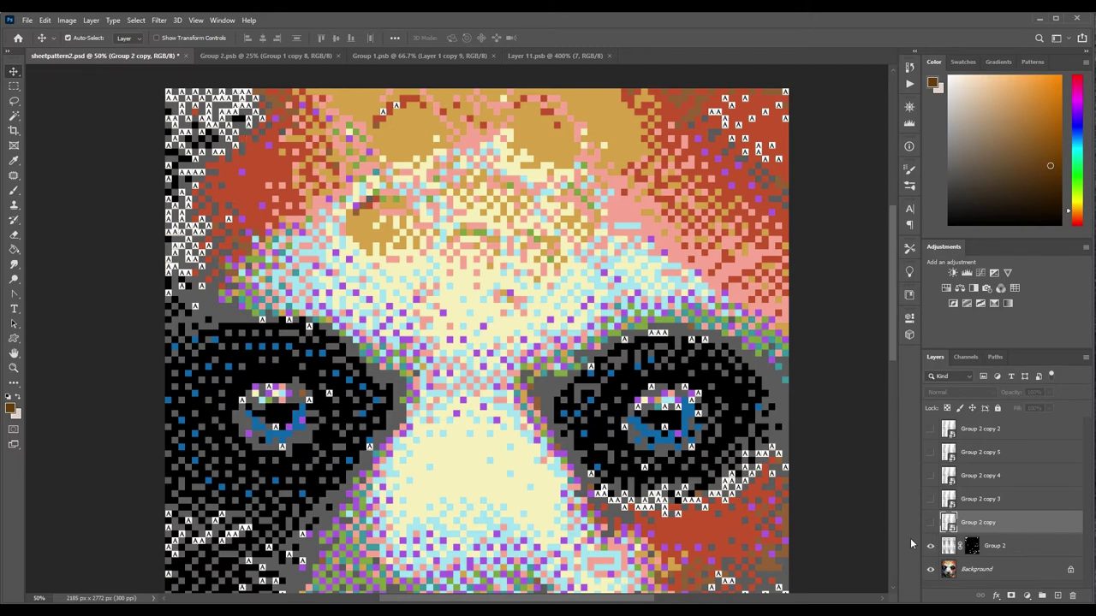
click(929, 523)
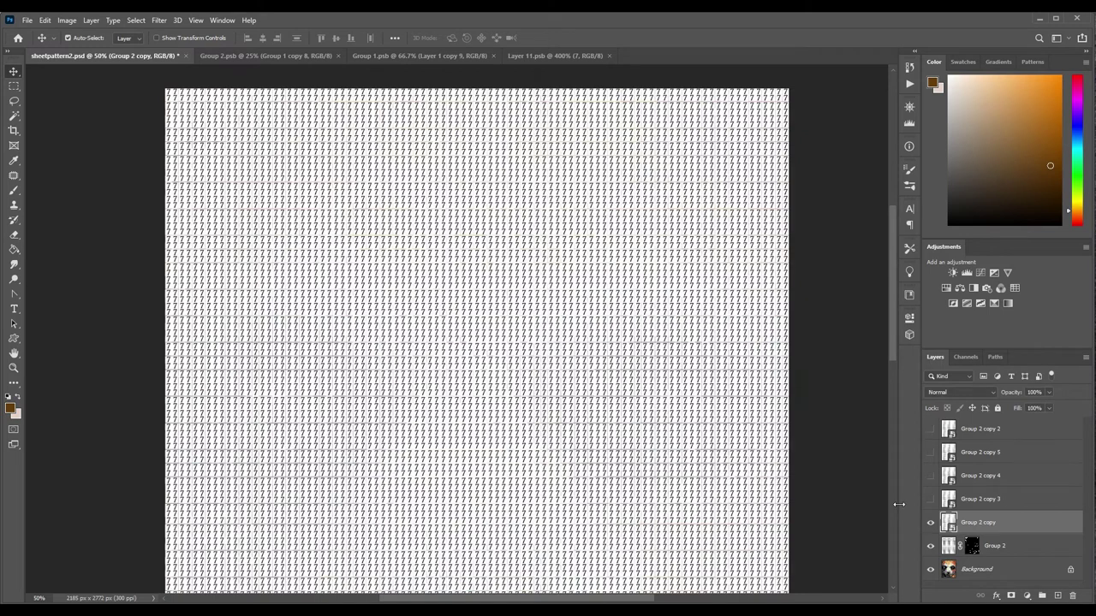
click(559, 57)
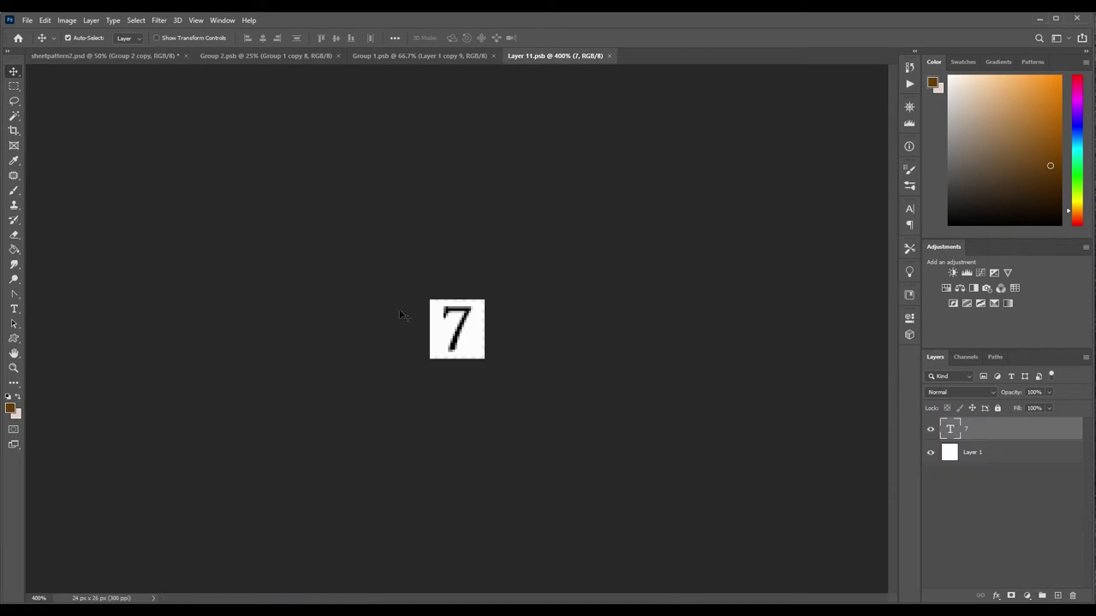
Hide the 7, add a new layer, and ready the Rectangle Tool with 000000 black.
click(931, 429)
click(1055, 596)
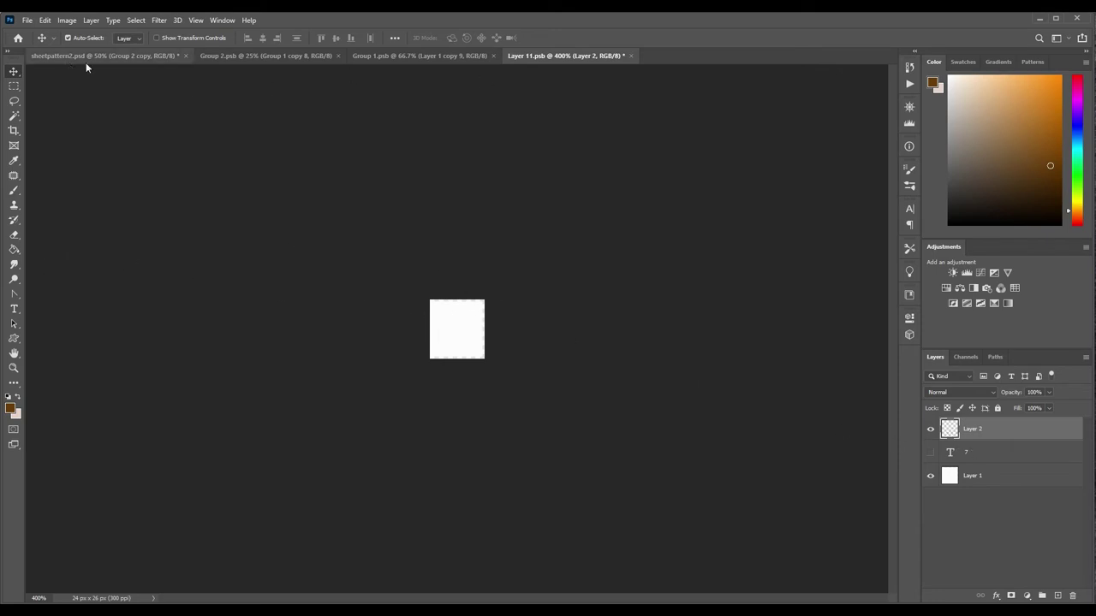
click(14, 339)
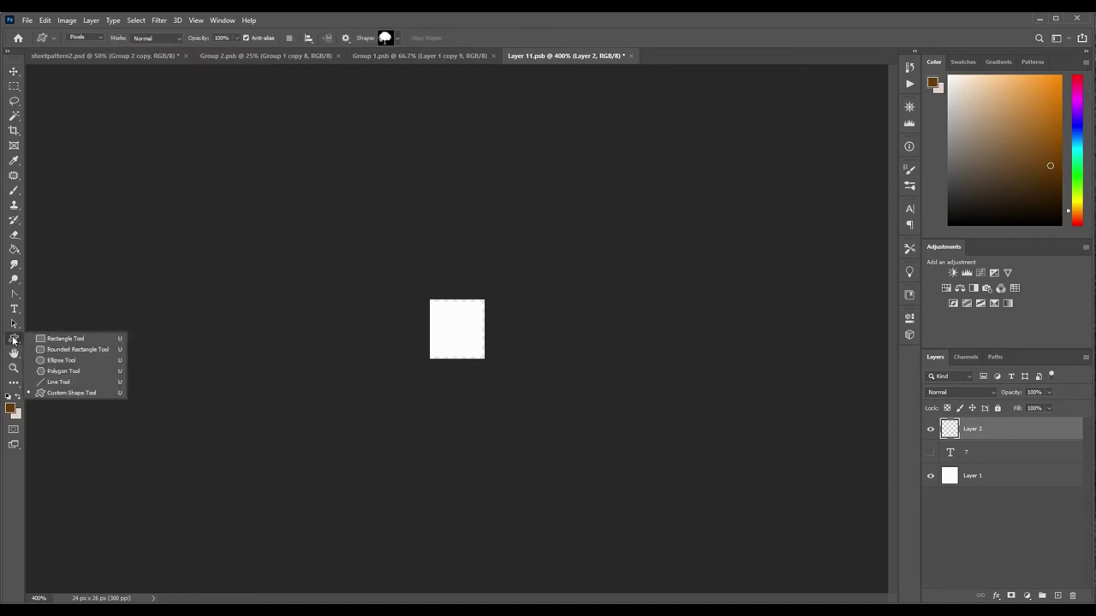
click(68, 341)
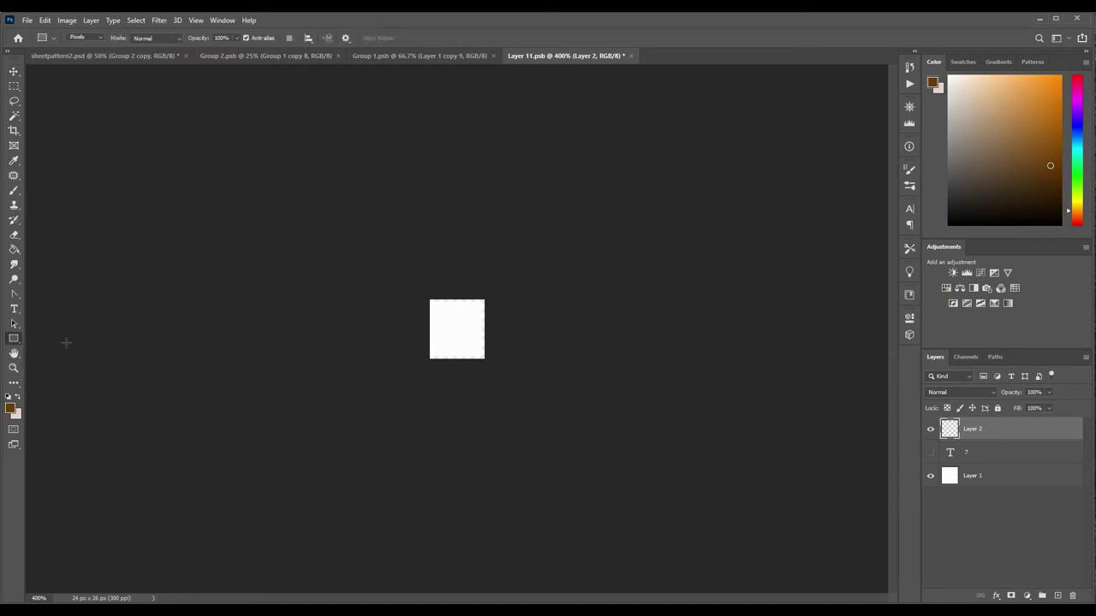
click(11, 410)
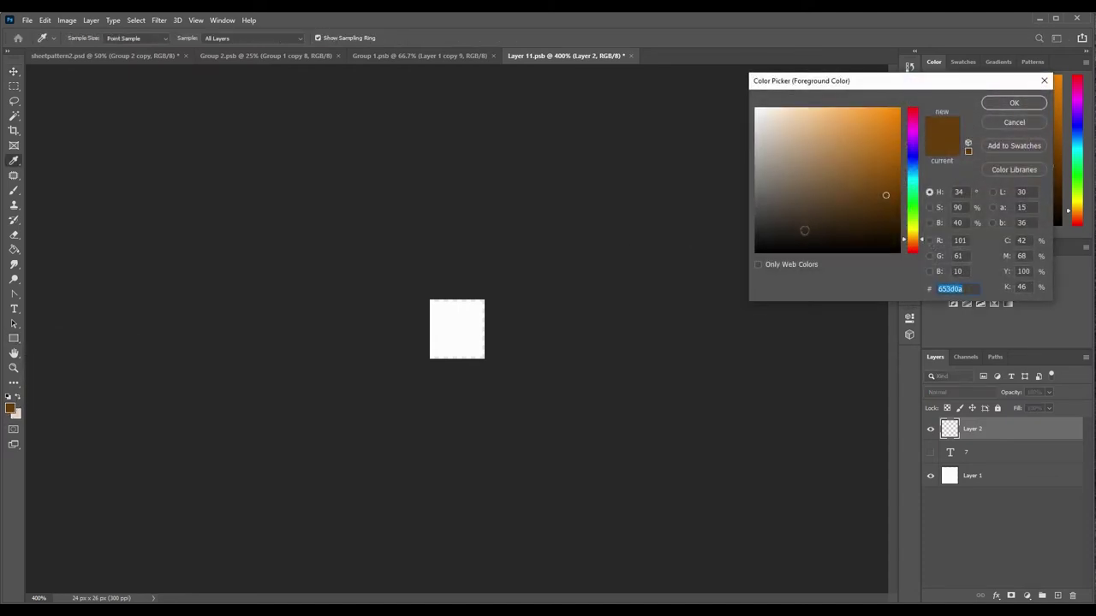
text(000000)
click(1013, 104)
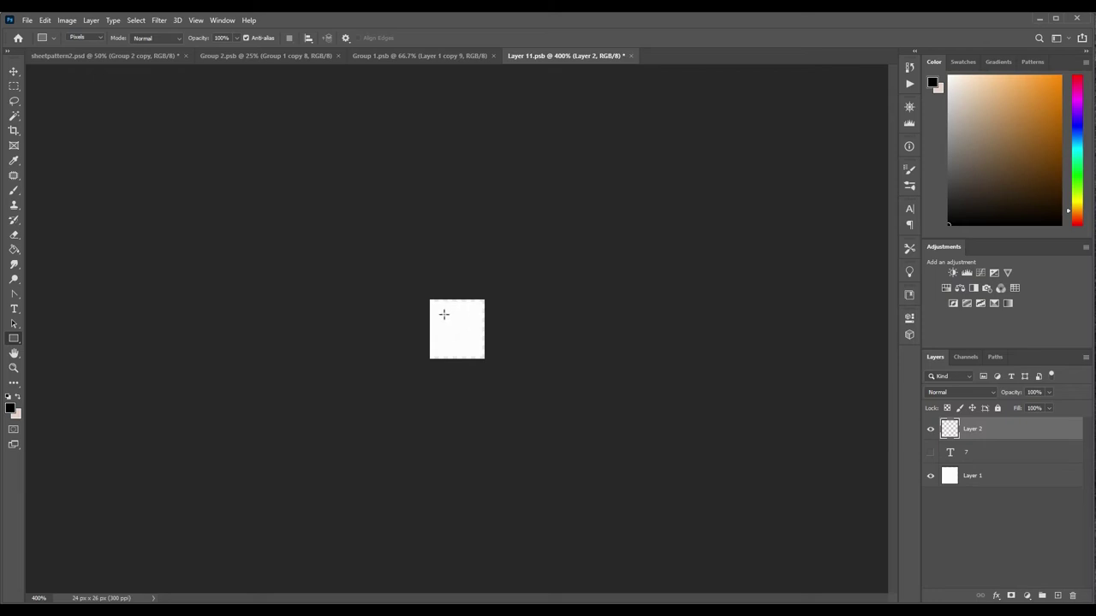
Draw a small black square, nudge it slightly up-left, and save Layer 11.psb.
drag(443, 314, 477, 352)
click(13, 72)
drag(464, 335, 461, 333)
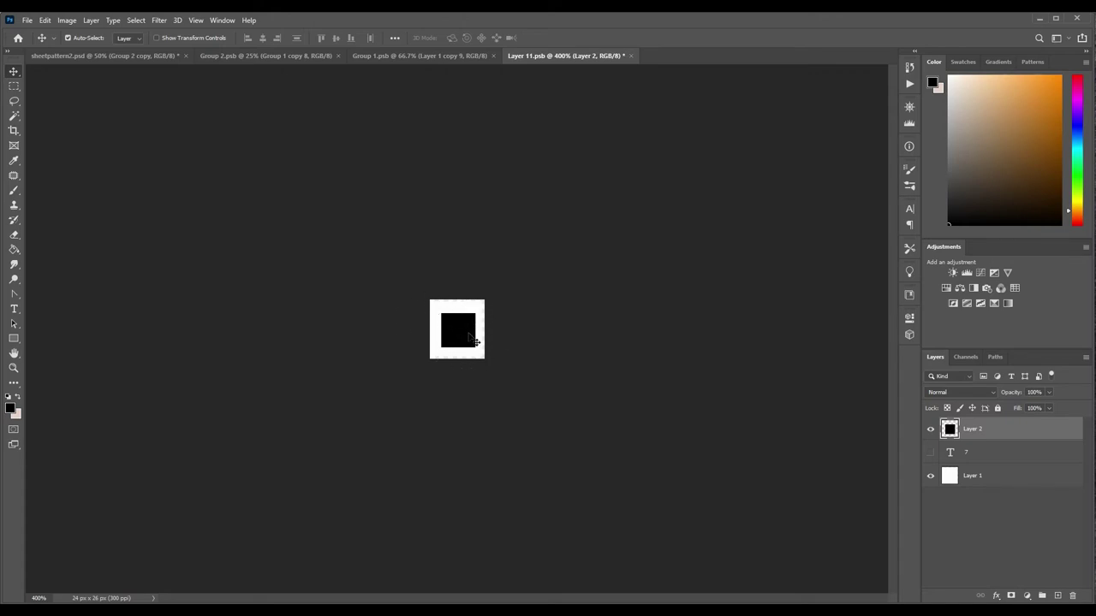
click(28, 19)
click(49, 148)
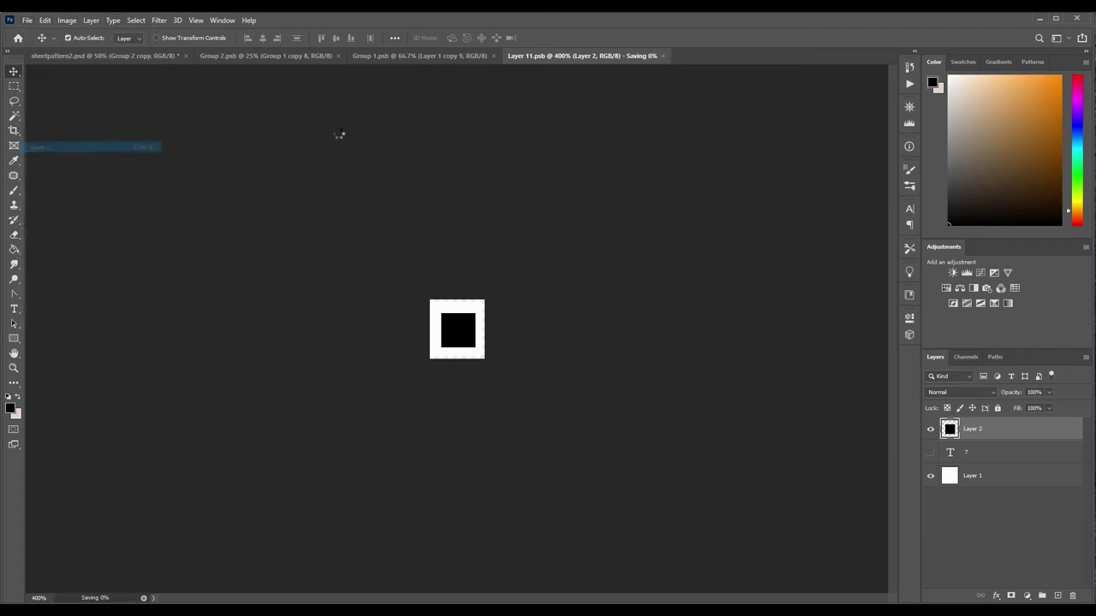
Save Group 1.psb and Group 2.psb so the black squares propagate.
click(438, 56)
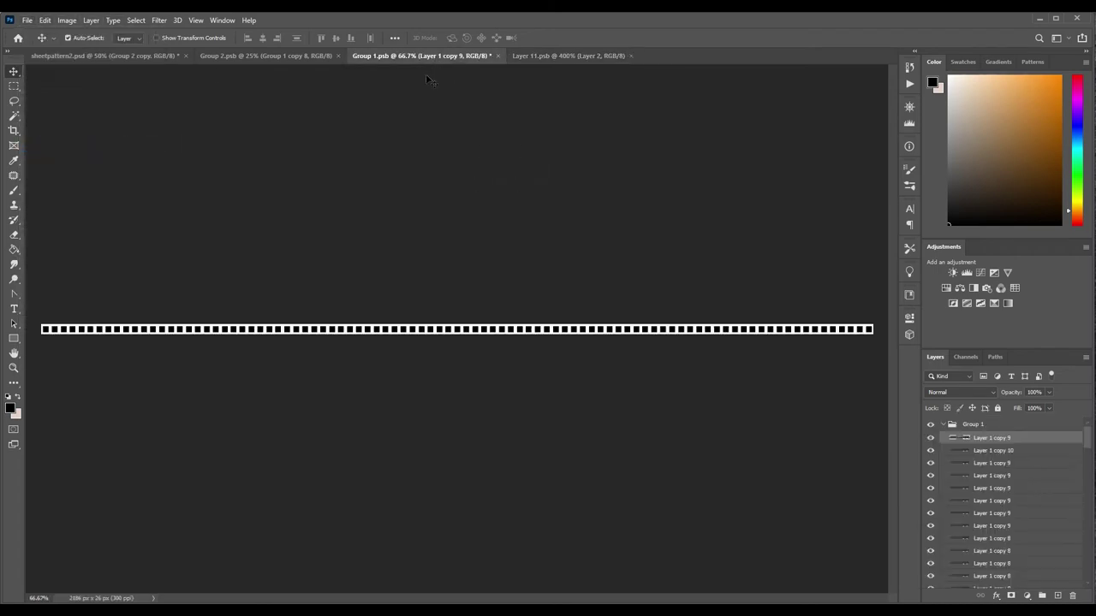
click(25, 20)
click(49, 149)
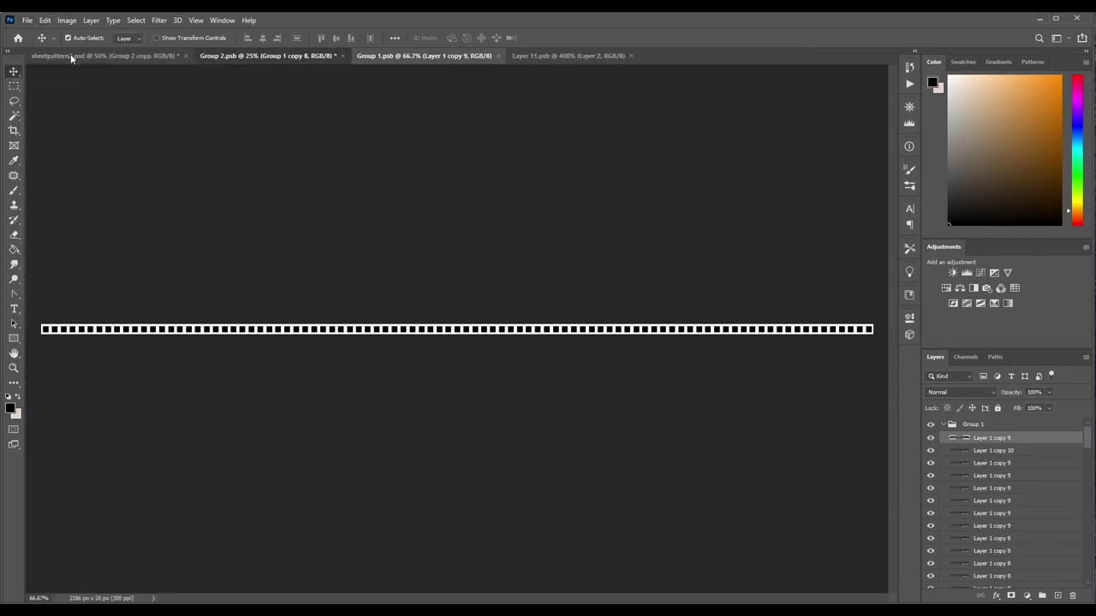
click(27, 20)
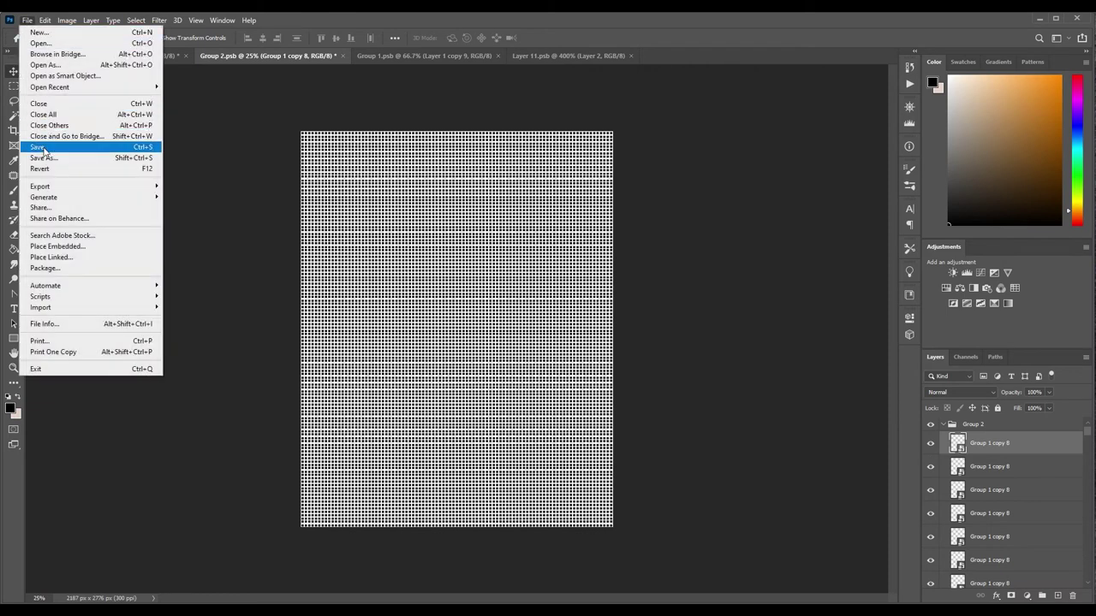
click(44, 149)
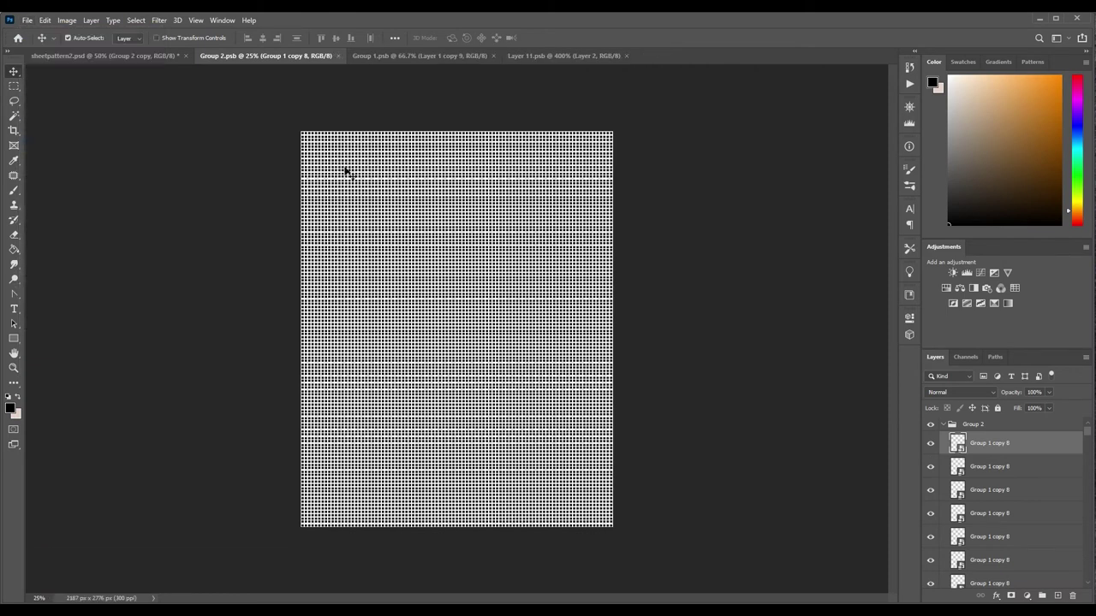
Return to sheetpattern2 and leave the Group 2 copy layer hidden.
click(142, 58)
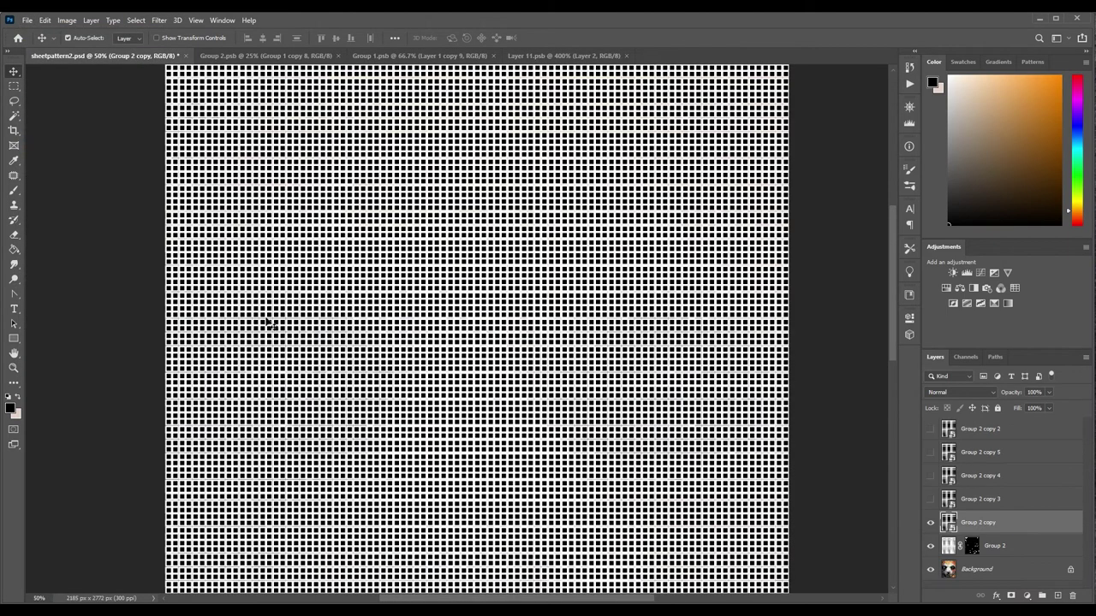
click(930, 525)
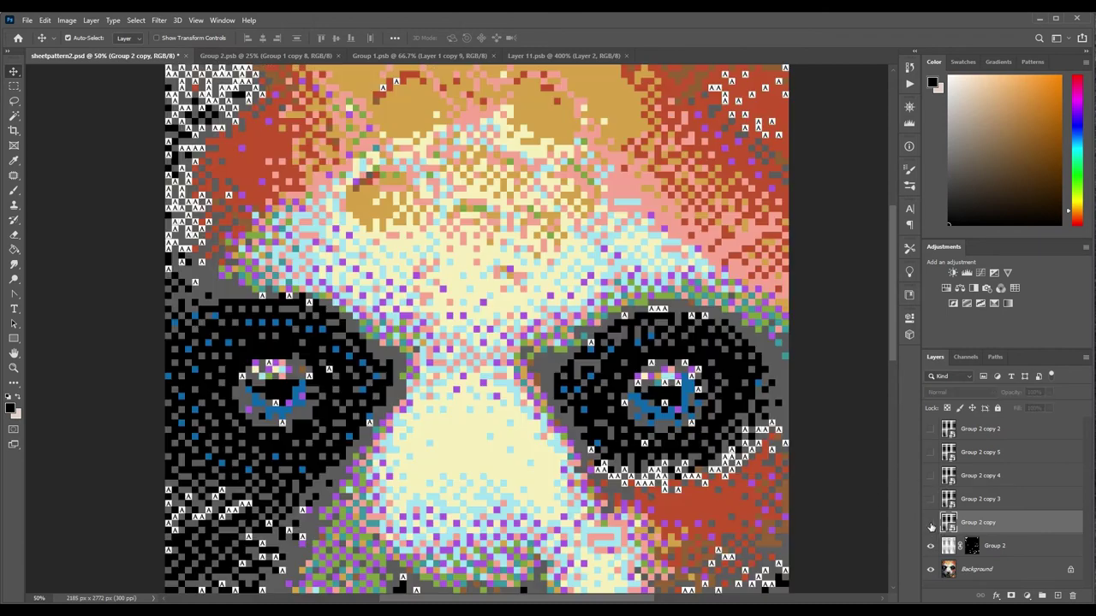
click(930, 525)
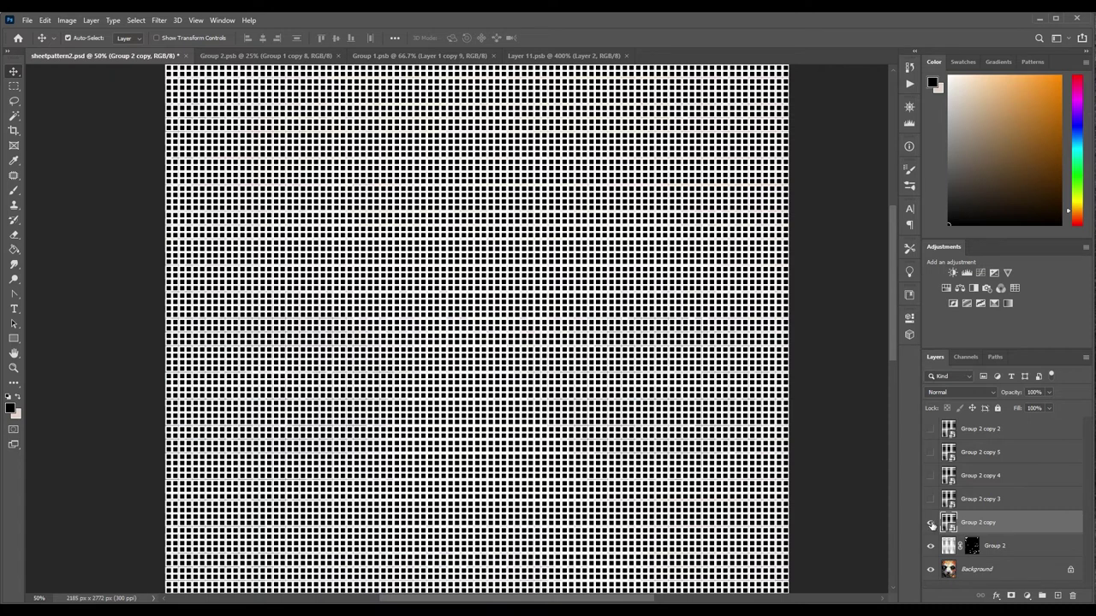
click(931, 525)
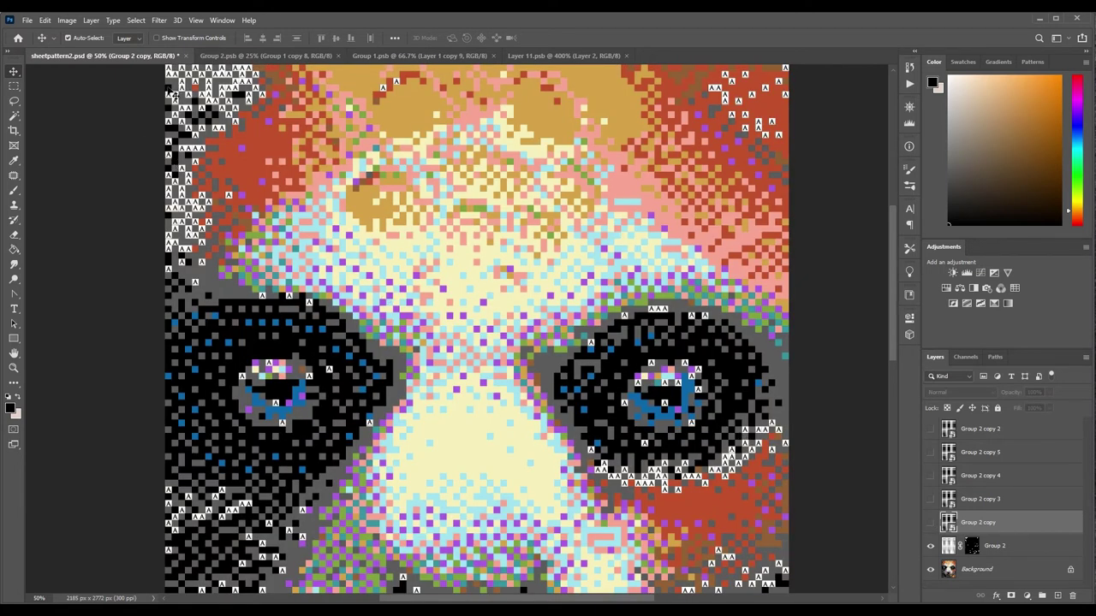
Select the dark colour with Color Range.
click(137, 21)
click(163, 132)
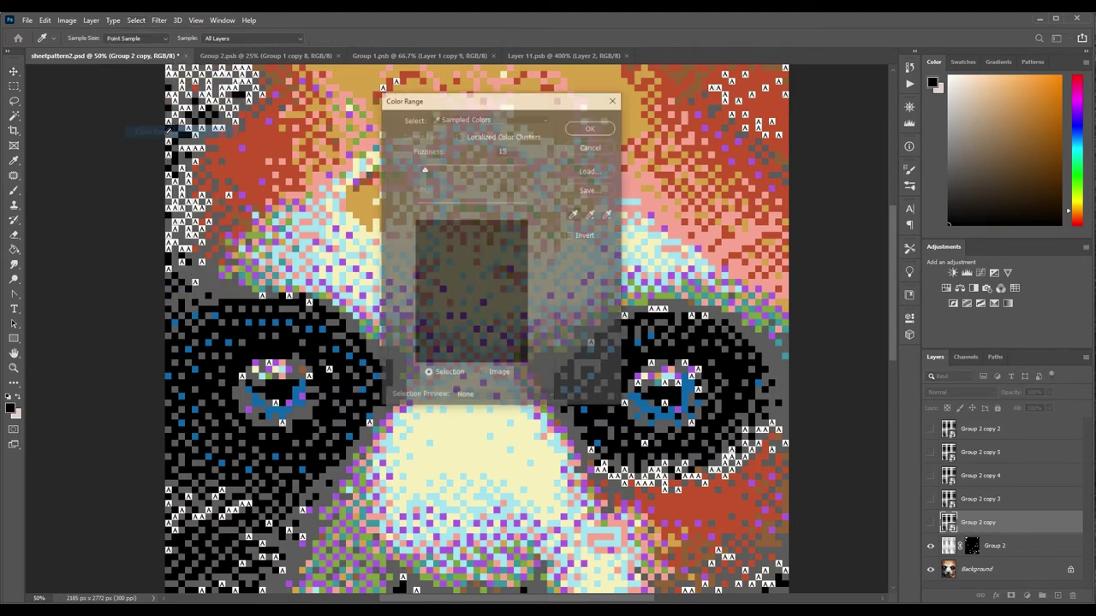
click(168, 127)
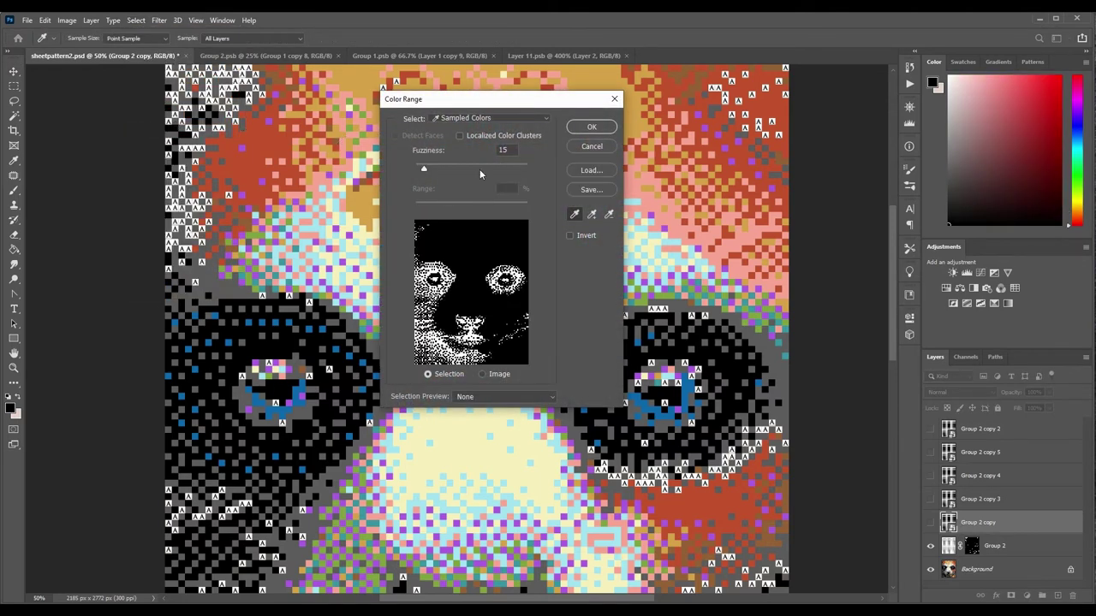
click(600, 128)
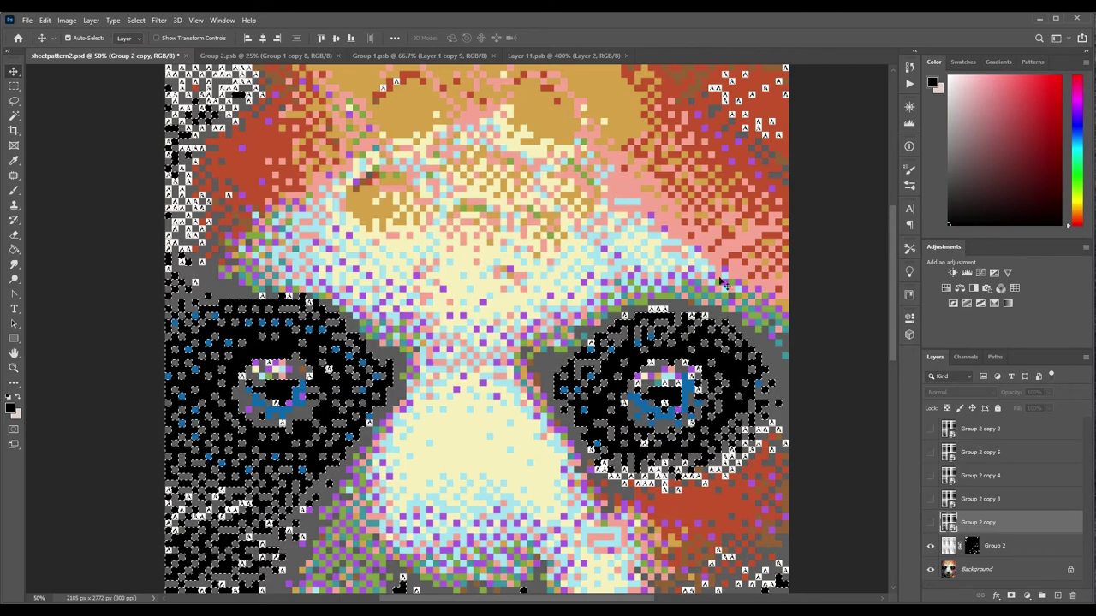
Show Group 2 copy, mask it to the selection, and convert it to a smart object.
click(930, 522)
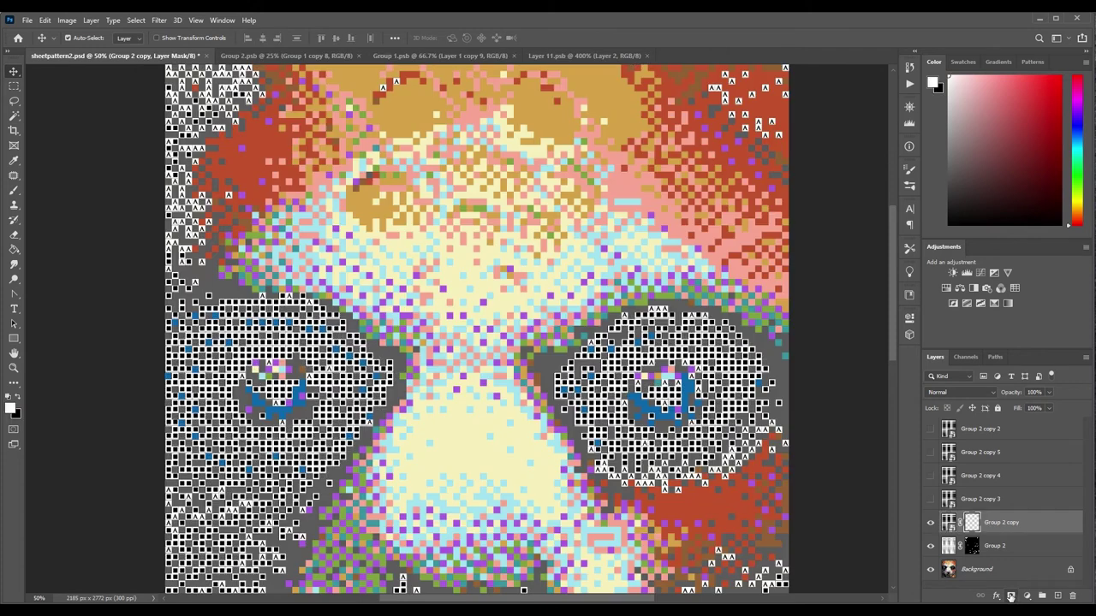
click(1012, 595)
right_click(1028, 525)
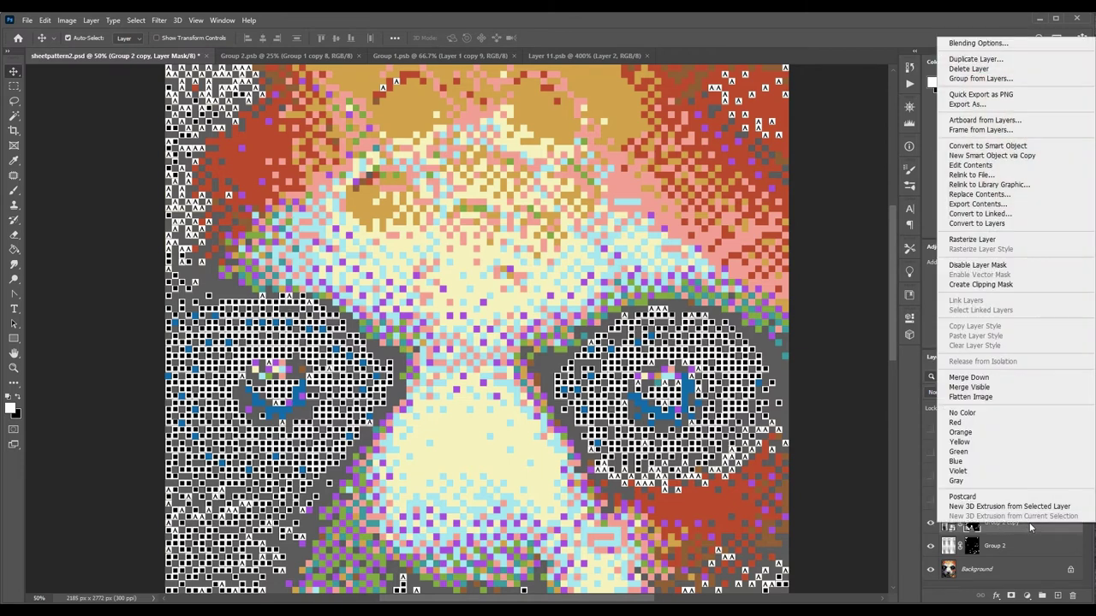
click(987, 146)
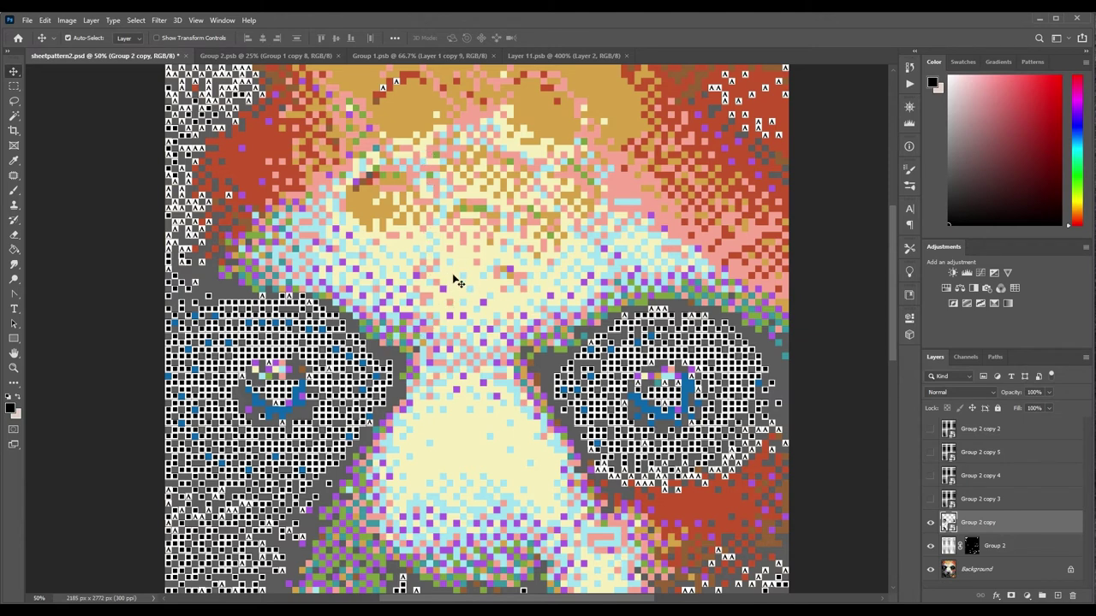
Make Group 2 copy 3 visible and drill through Group 2.psb and Group 1.psb to the Layer 11.psb tile.
click(990, 503)
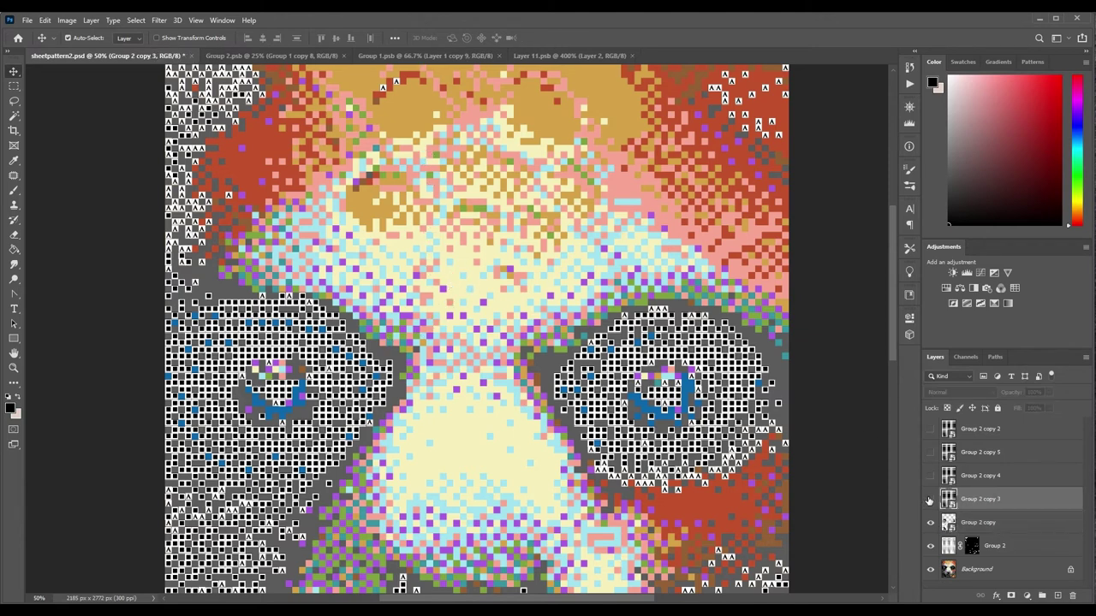
click(930, 500)
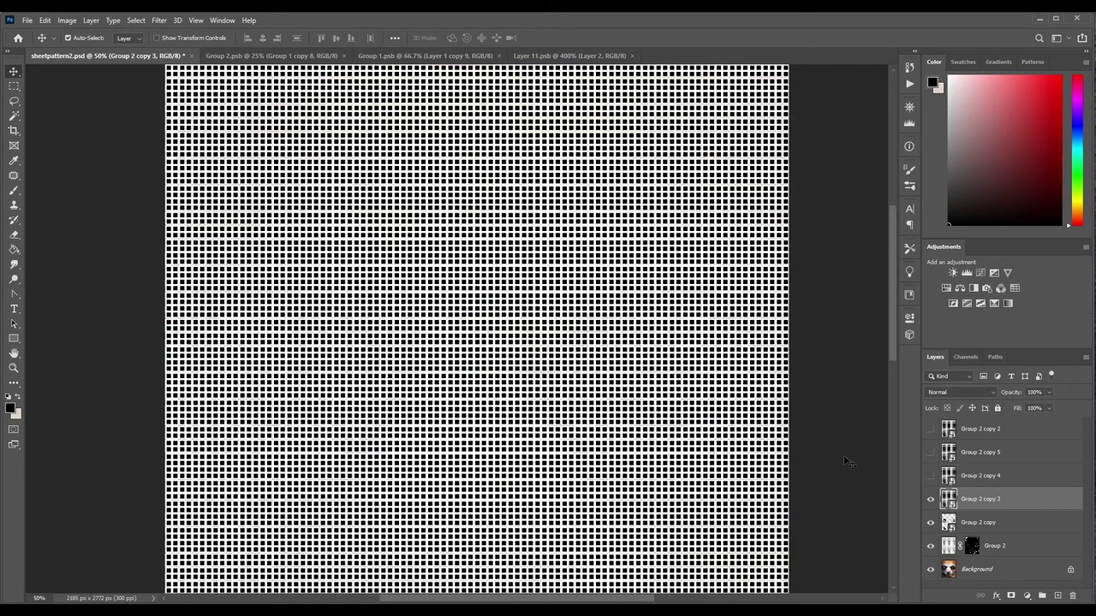
double_click(949, 500)
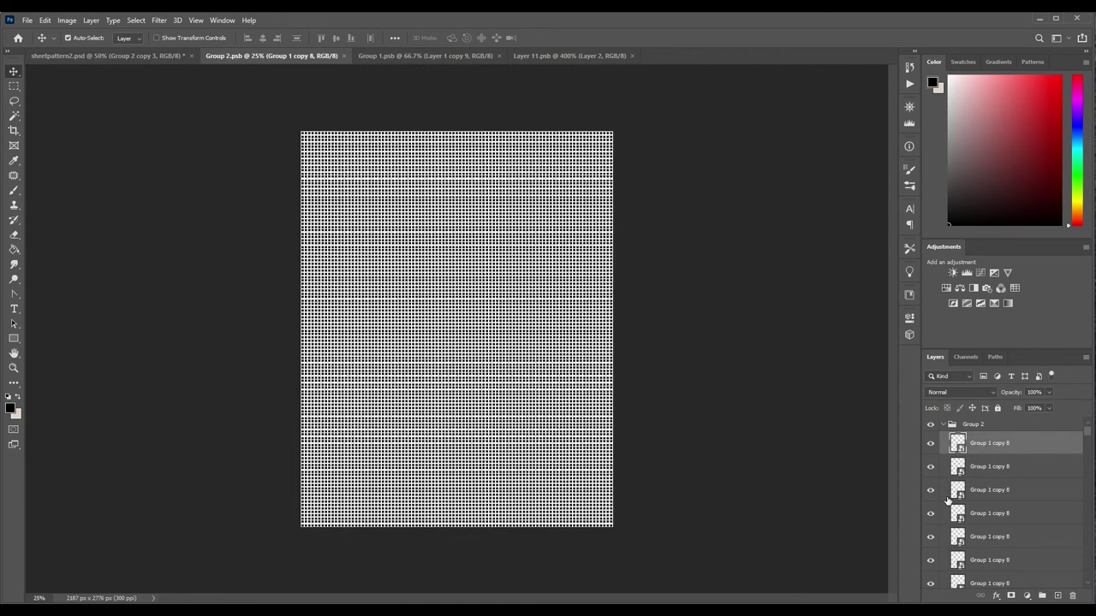
double_click(957, 443)
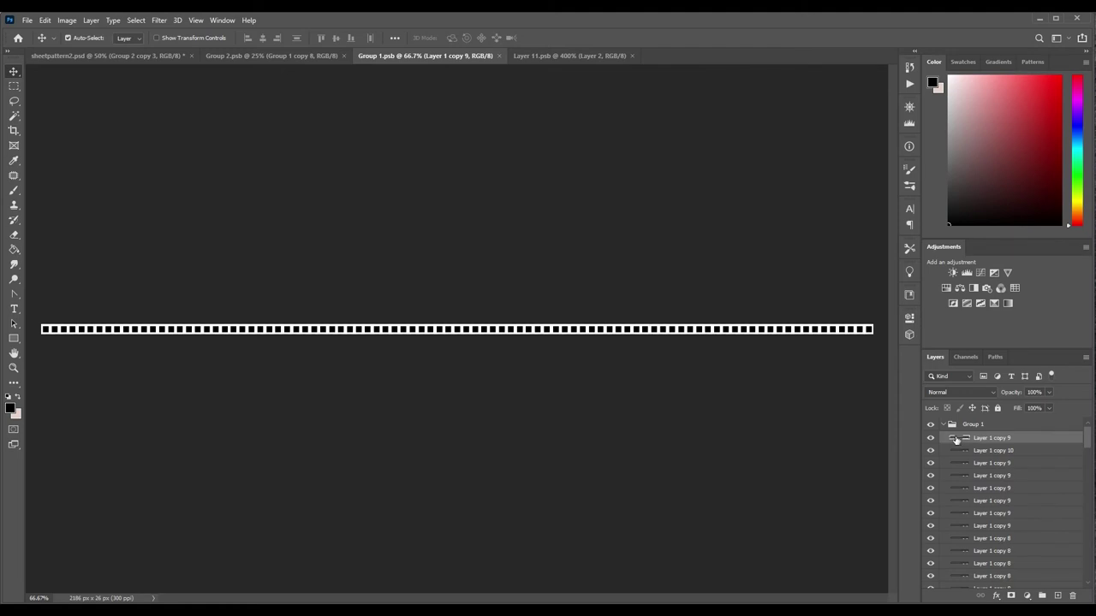
double_click(957, 439)
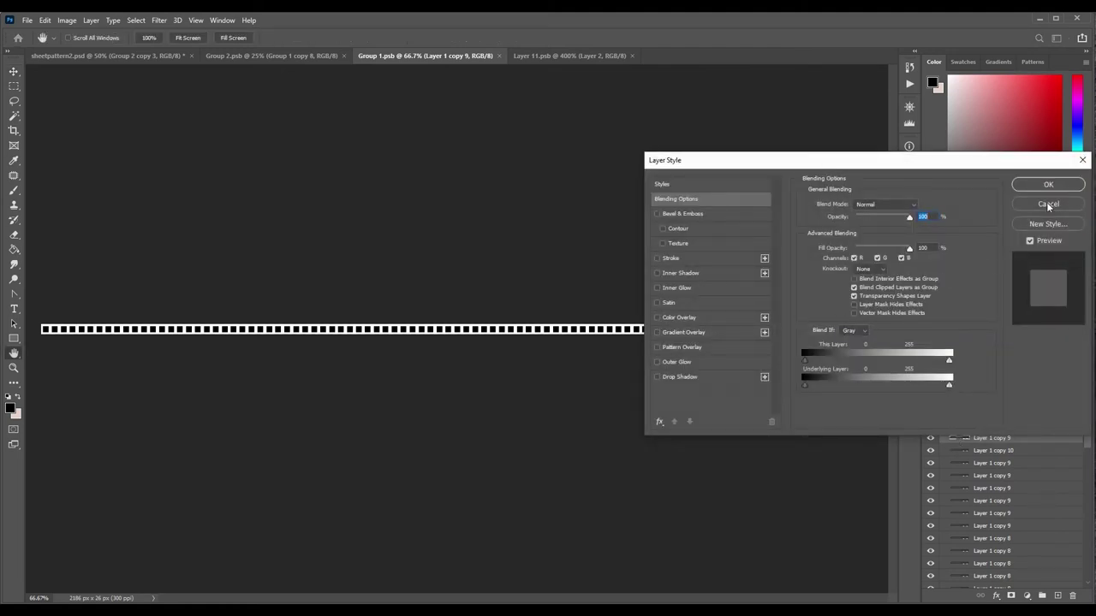
click(1048, 205)
double_click(952, 439)
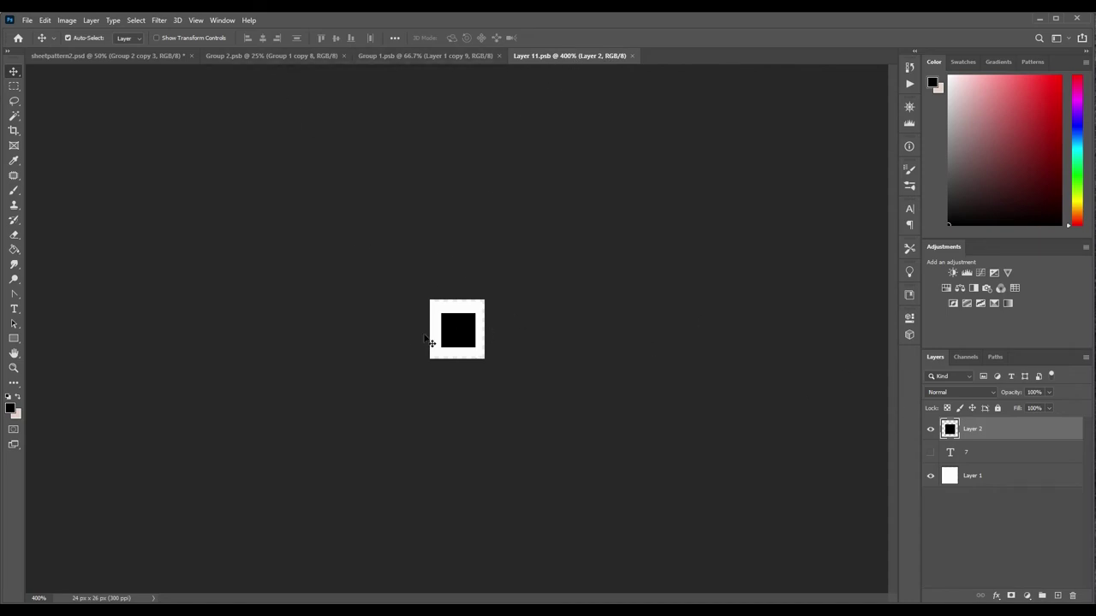
Hide the black square layer, show the 7 text layer and change its text to '/'.
click(932, 430)
click(931, 453)
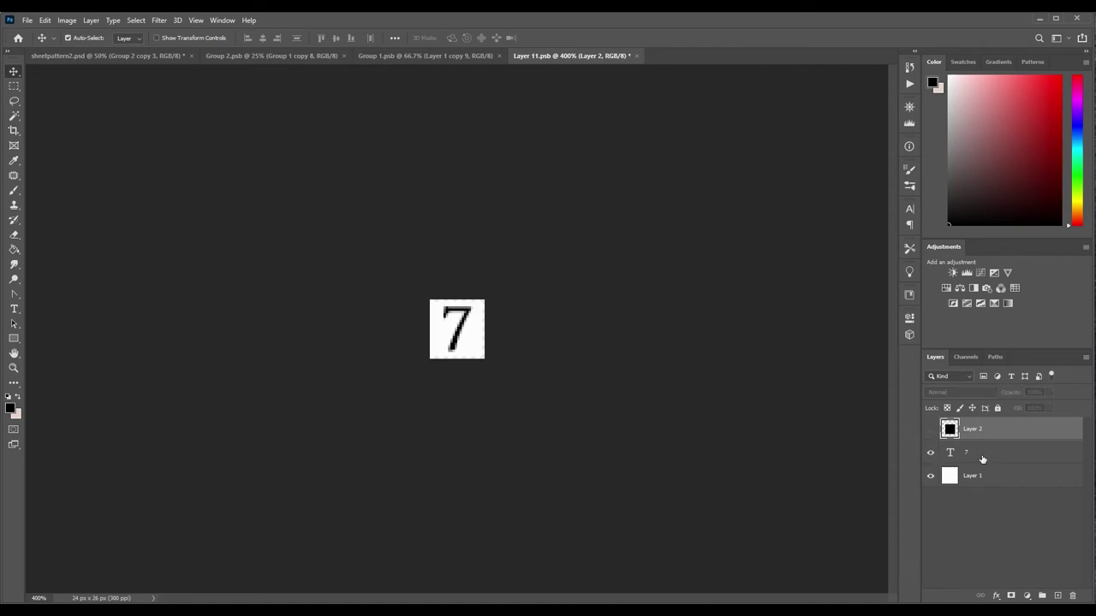
click(942, 452)
click(14, 309)
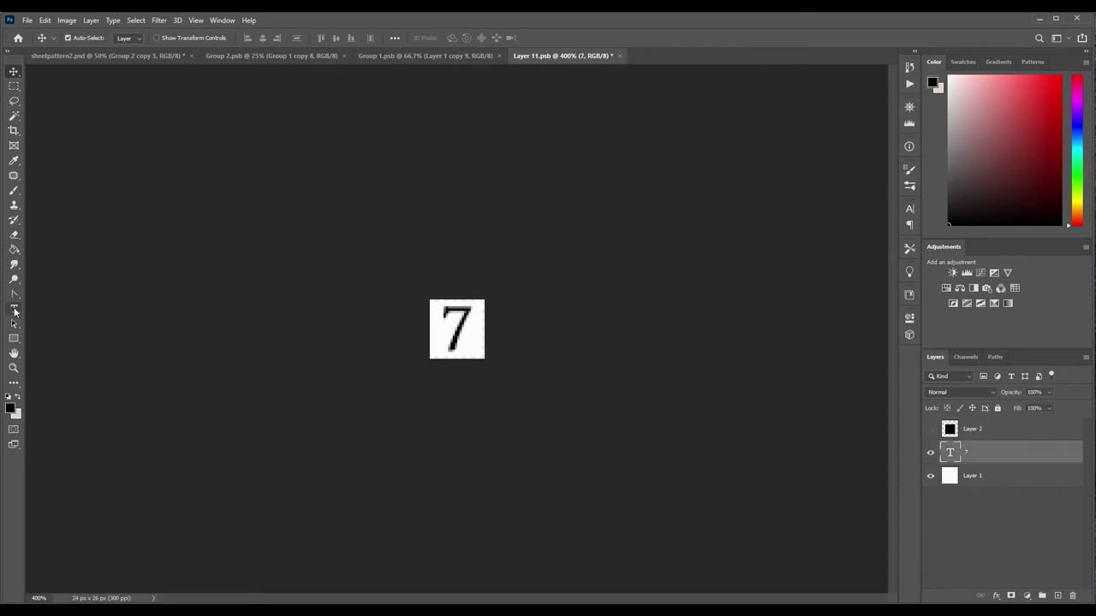
click(465, 325)
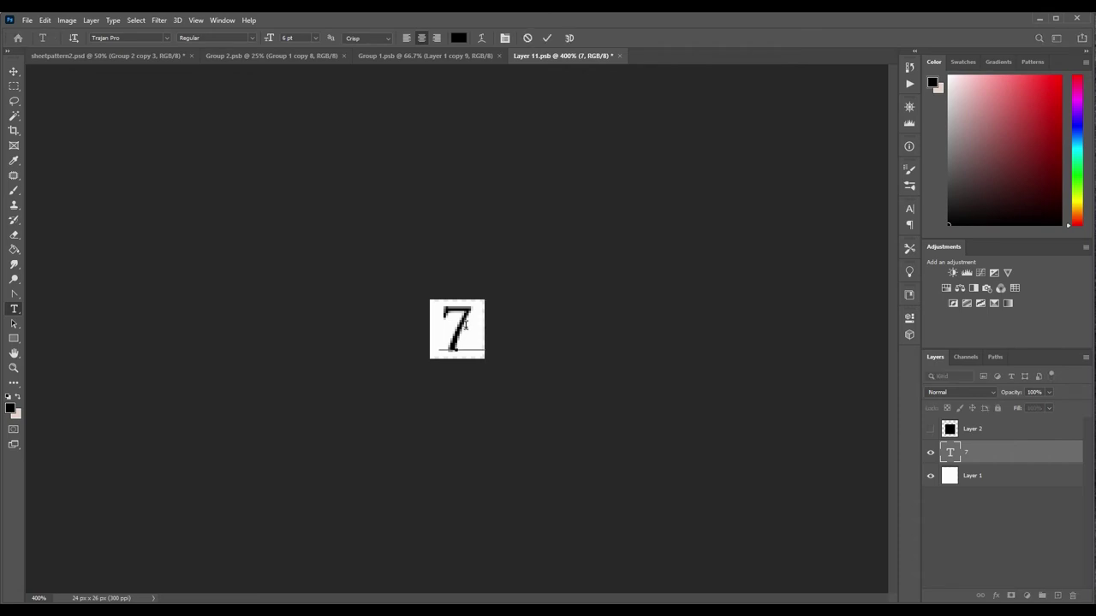
key(BackSpace)
text(7)
key(BackSpace)
text(/)
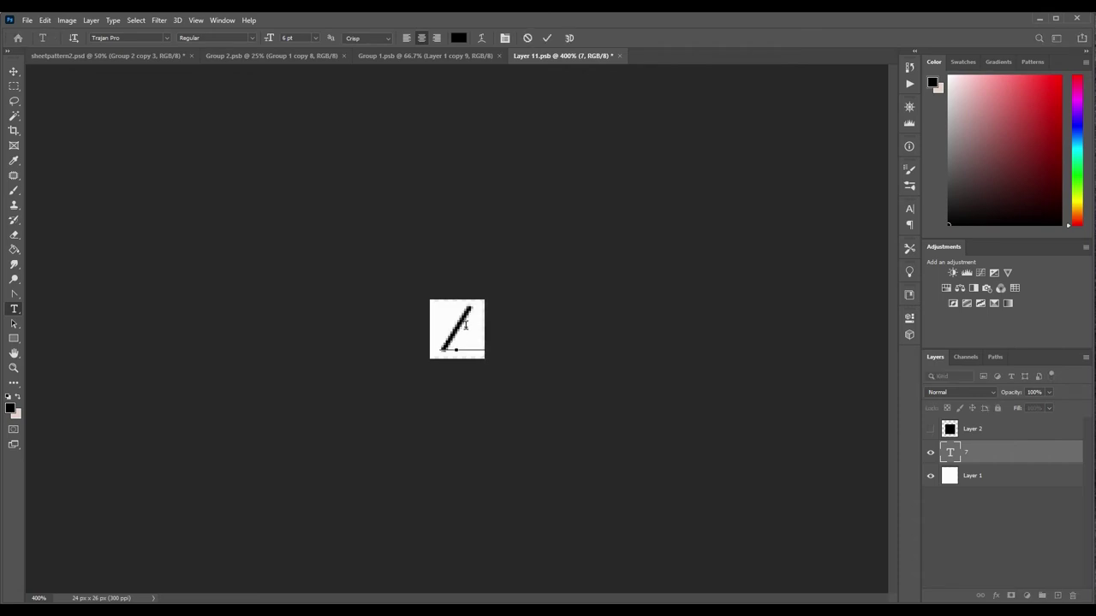
Turn off Faux Bold on the slash character and commit the text edit.
click(910, 209)
click(789, 289)
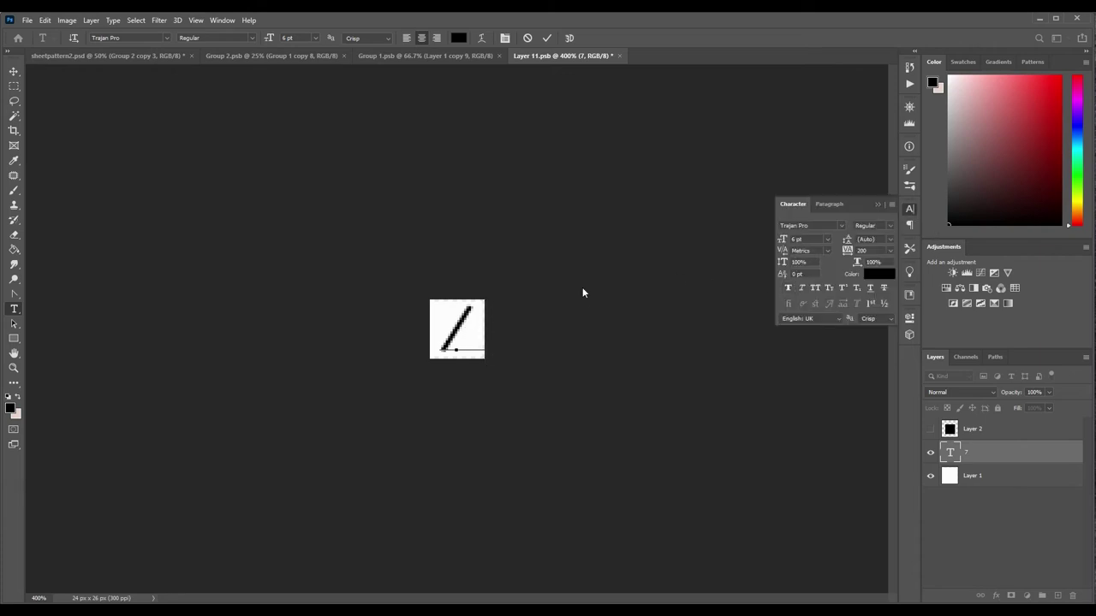
double_click(477, 322)
click(788, 288)
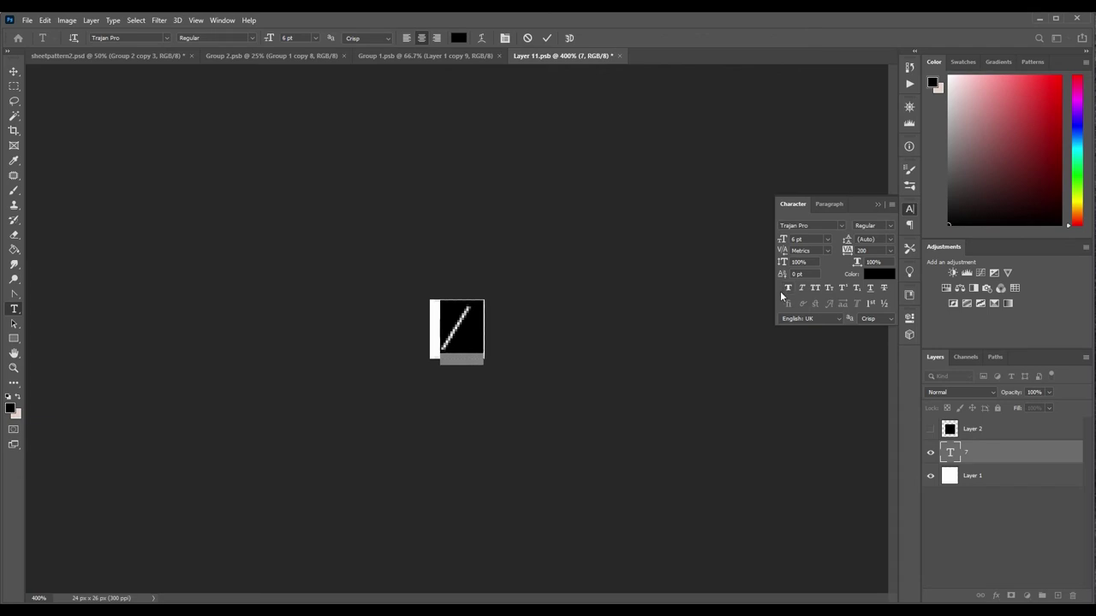
click(14, 71)
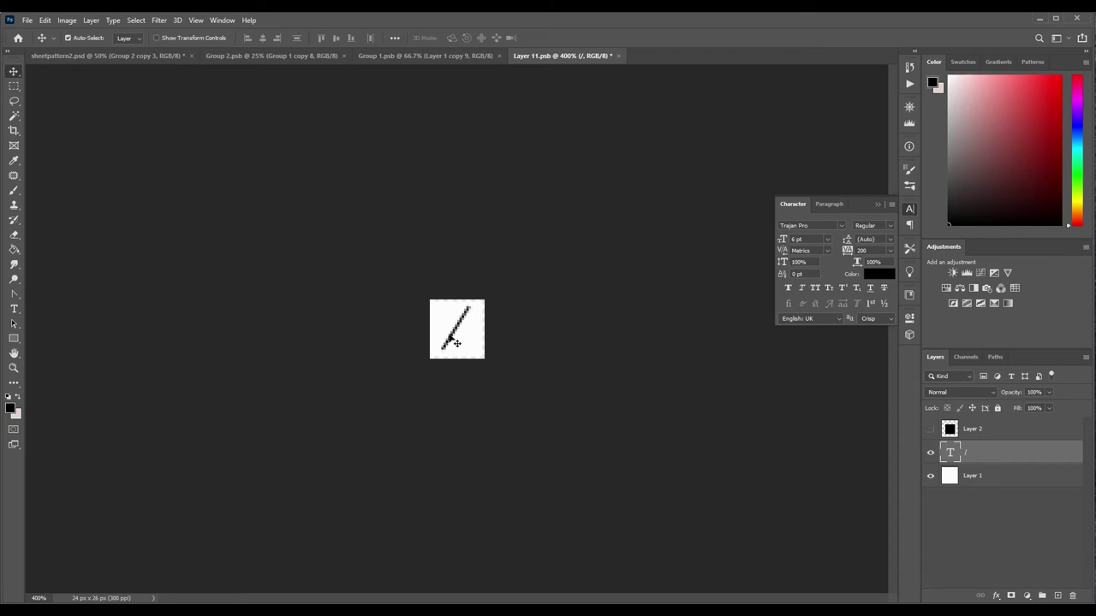
Save the Layer 11.psb slash tile, then save Group 1.psb.
click(24, 23)
click(34, 147)
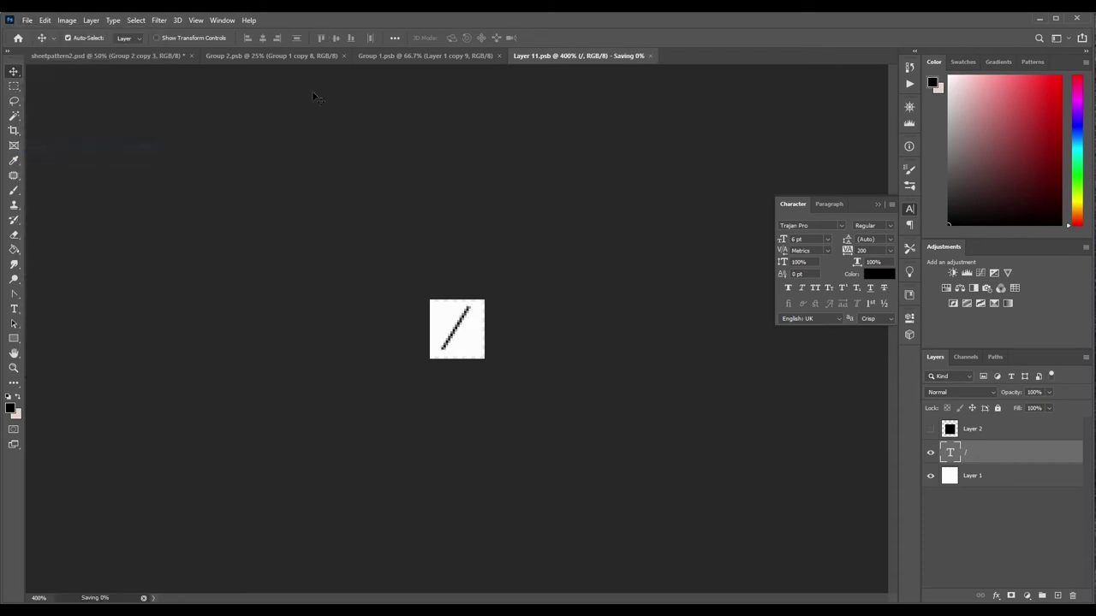
click(462, 55)
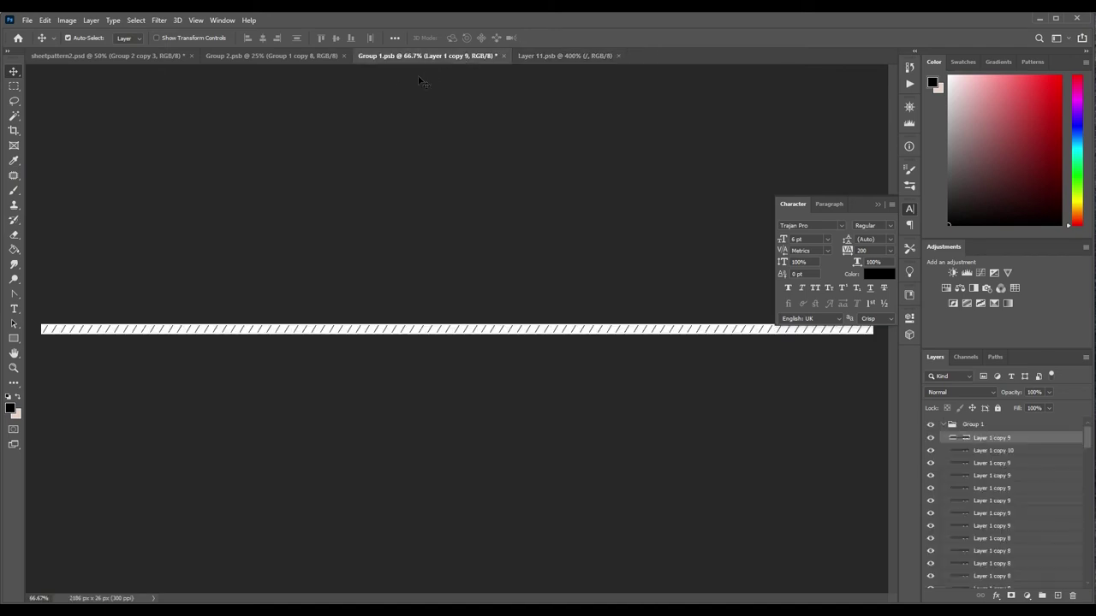
click(27, 21)
click(34, 147)
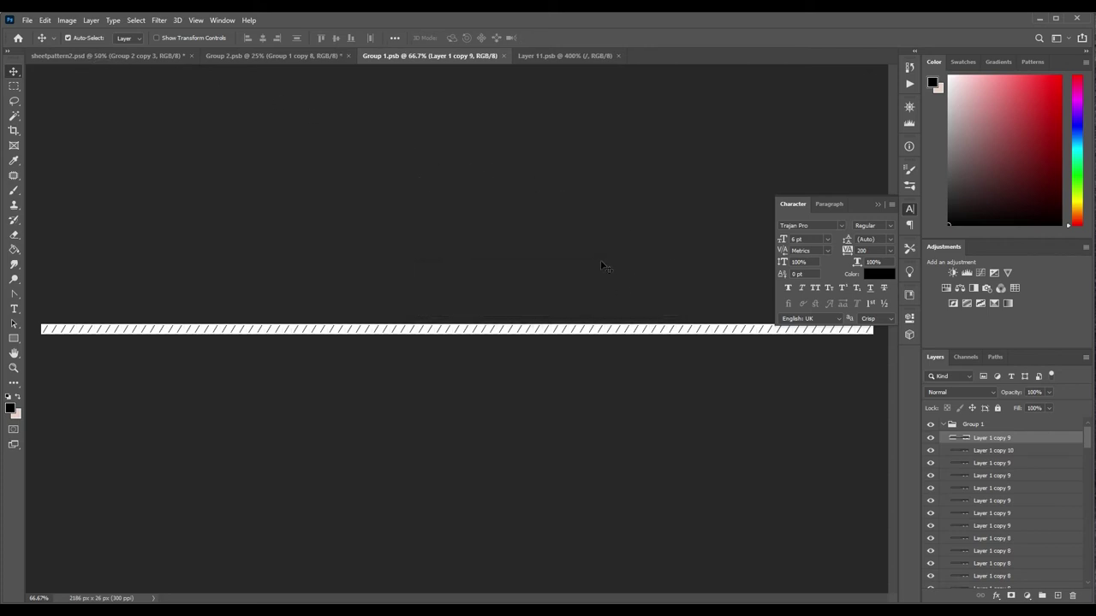
Save sheetpattern2.psd and then Group 2.psb so the tile rows update.
click(113, 57)
click(28, 20)
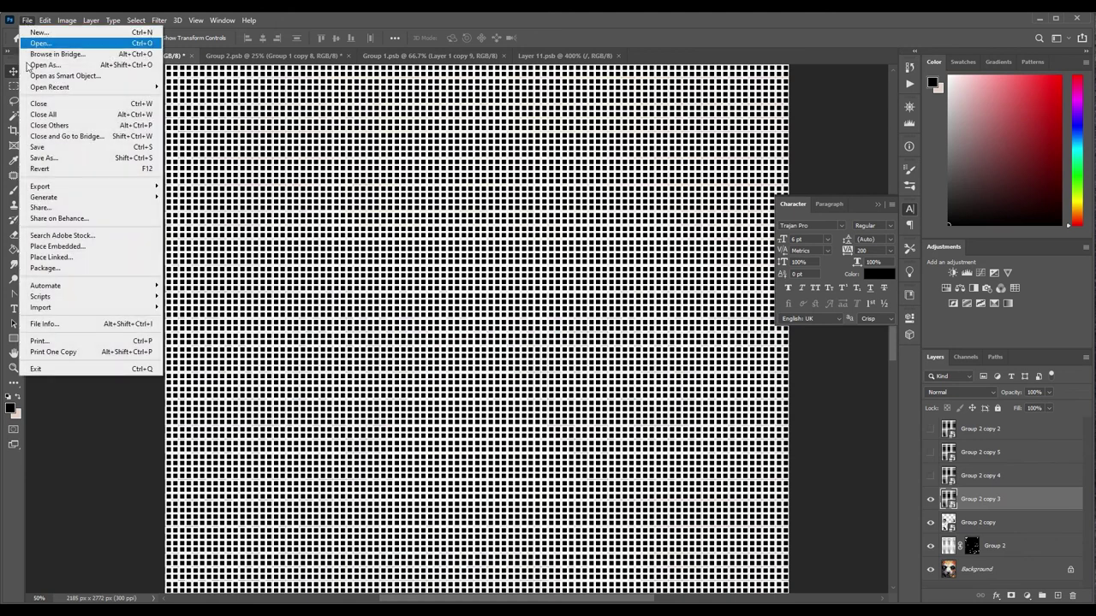
click(37, 148)
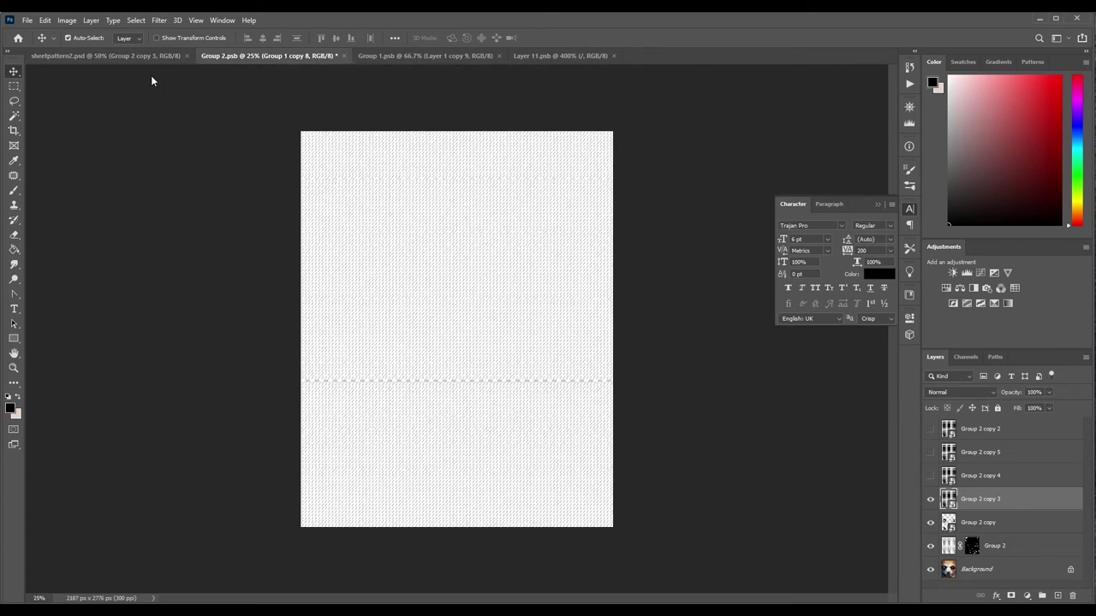
key(ctrl+Tab)
click(308, 57)
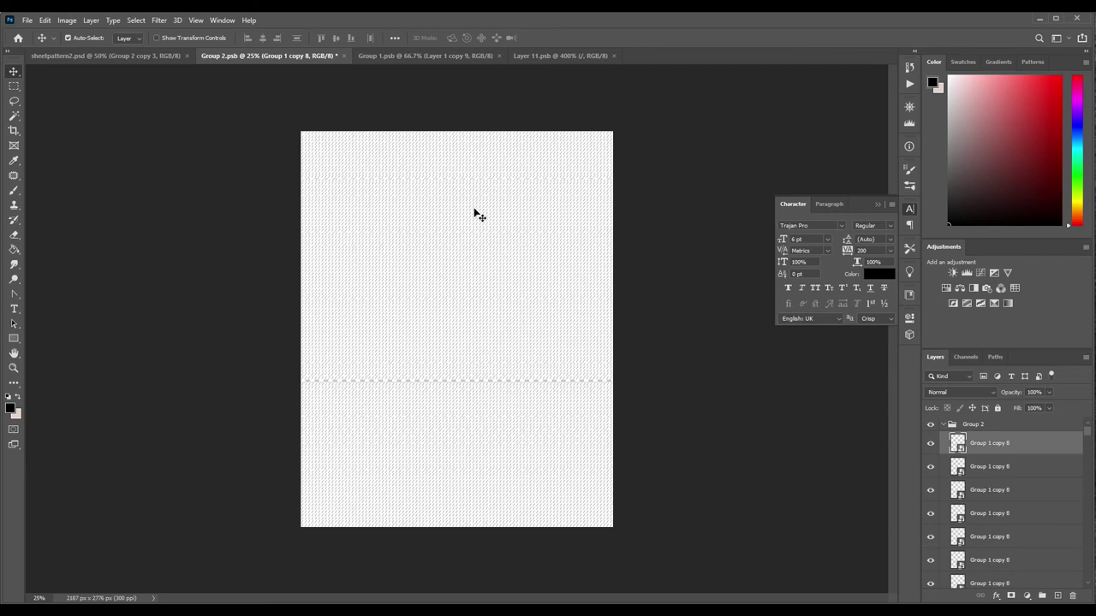
click(26, 20)
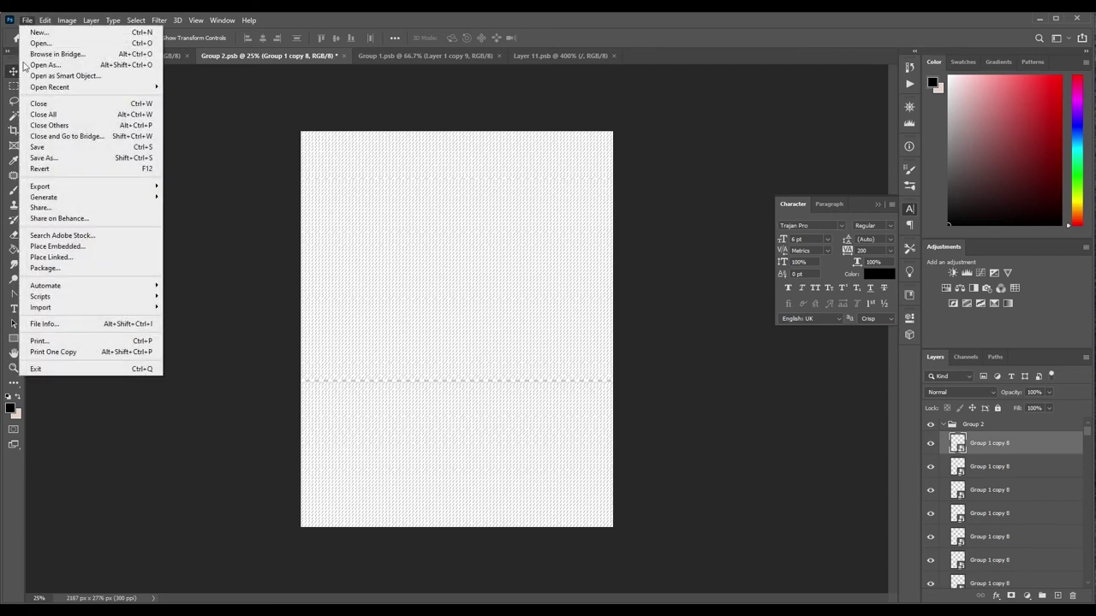
click(39, 147)
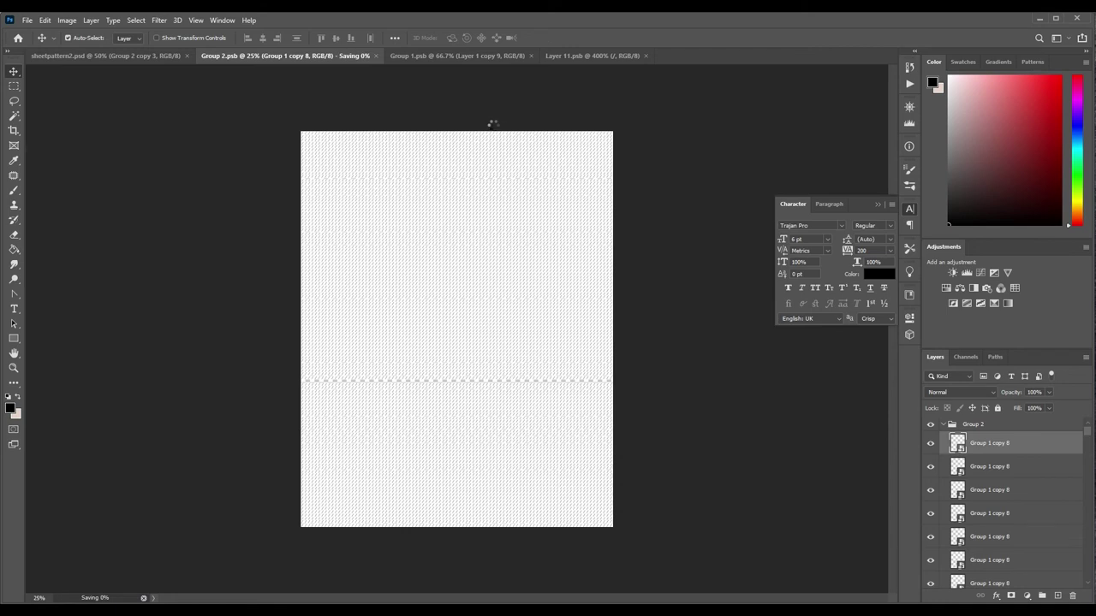
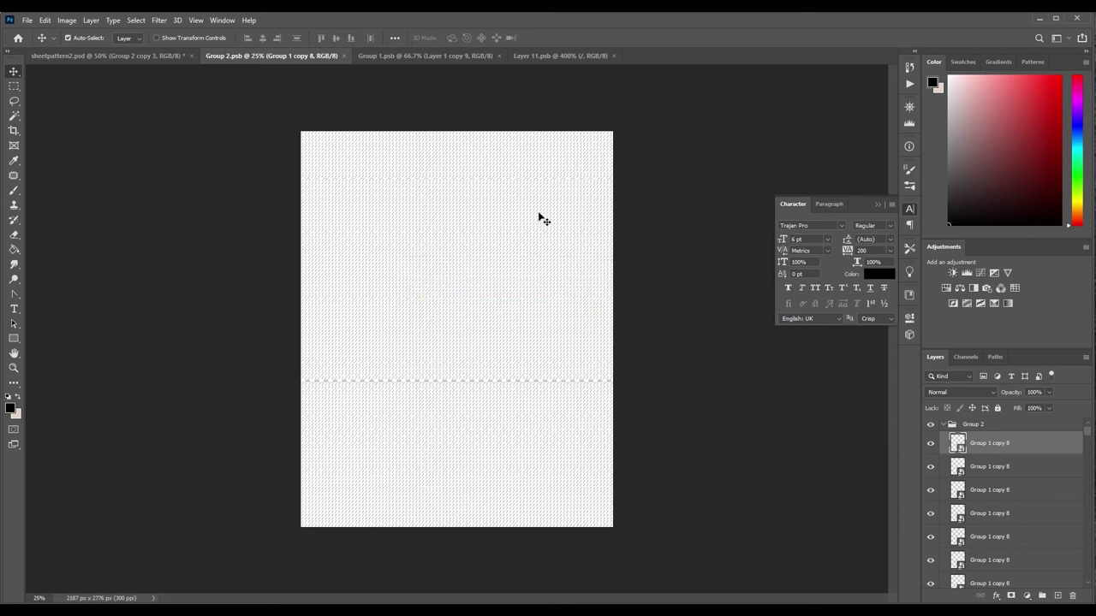
In sheetpattern2.psd, zoom out to the whole page and hide the Group 2 copy 3 pattern layer.
click(146, 56)
click(14, 368)
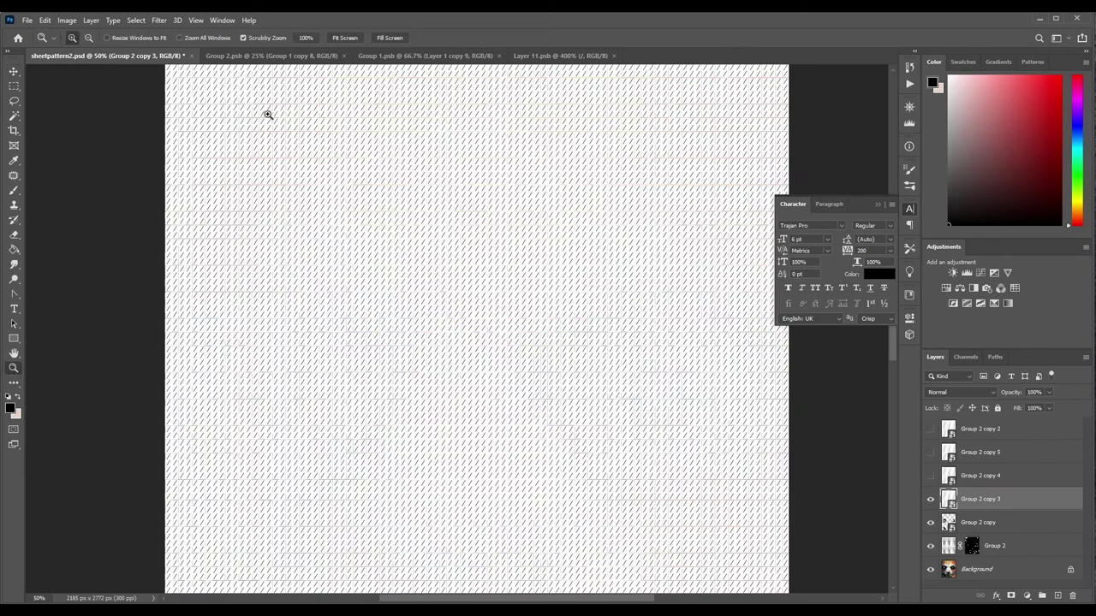
alt+click(492, 168)
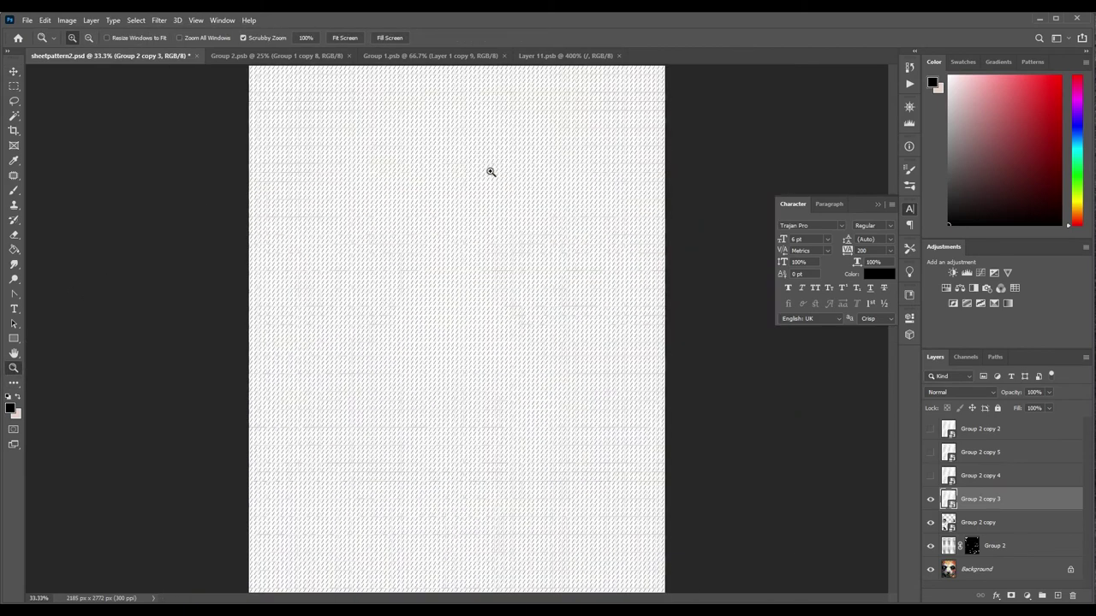
alt+click(363, 151)
click(422, 174)
click(13, 70)
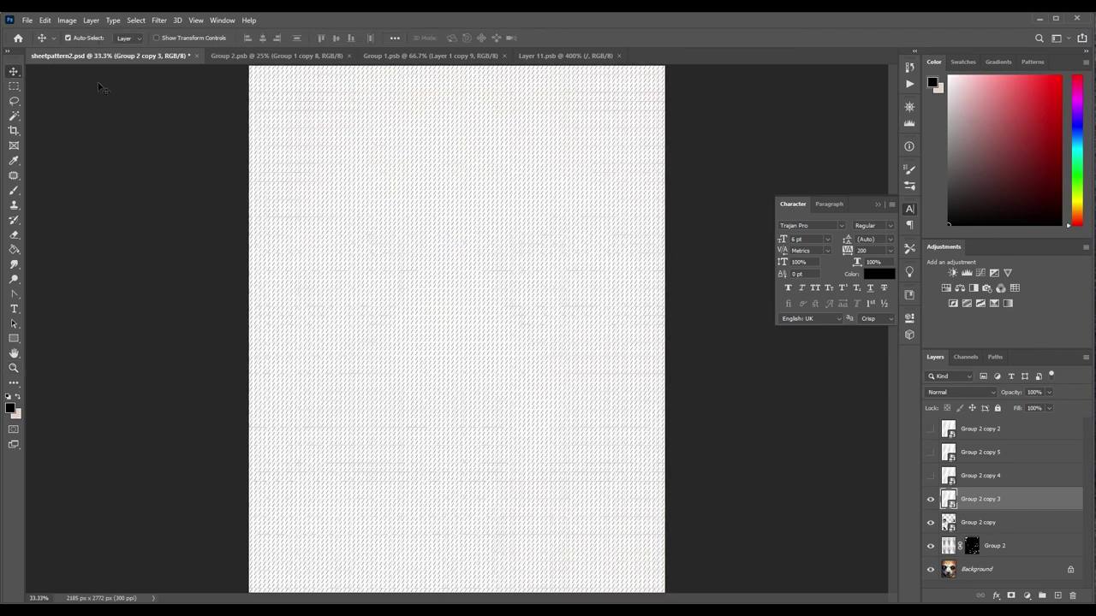
click(930, 500)
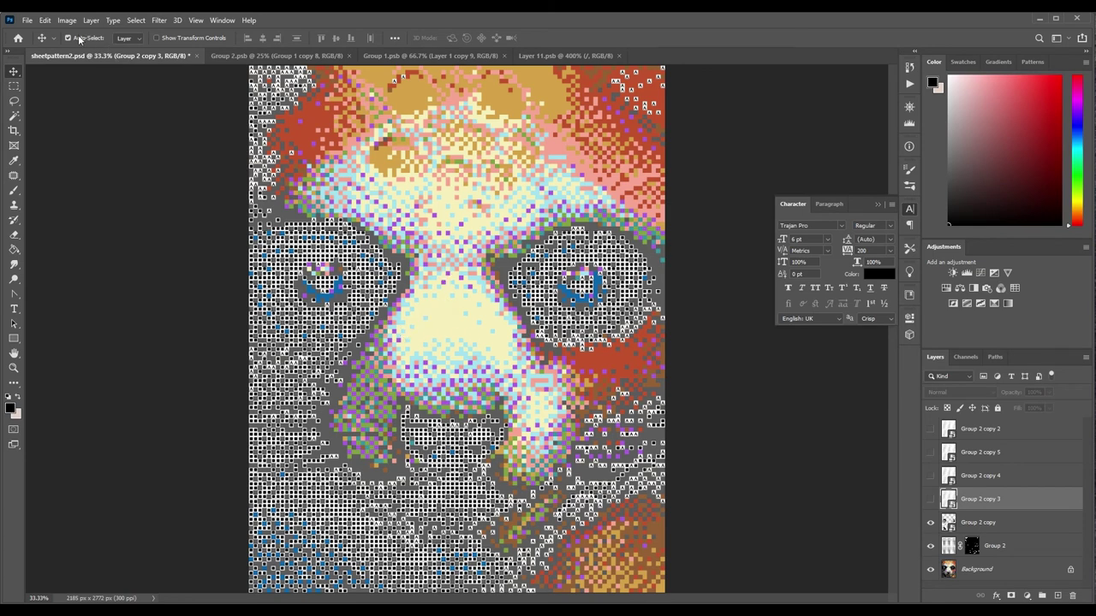
Use Color Range to select the pale yellow areas of the face.
click(136, 19)
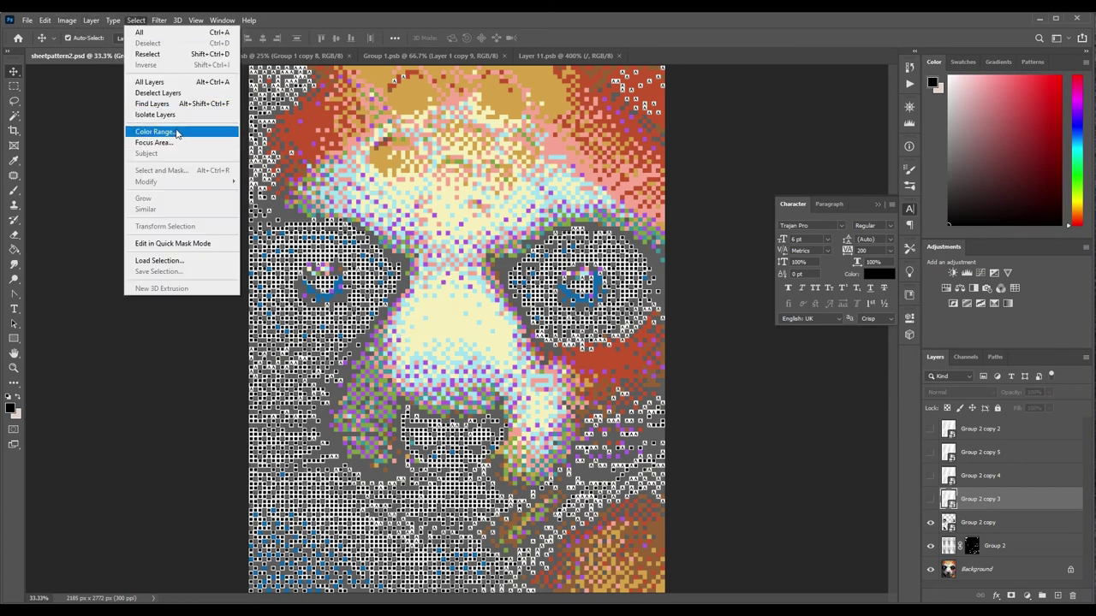
click(177, 132)
drag(490, 103, 626, 154)
click(449, 193)
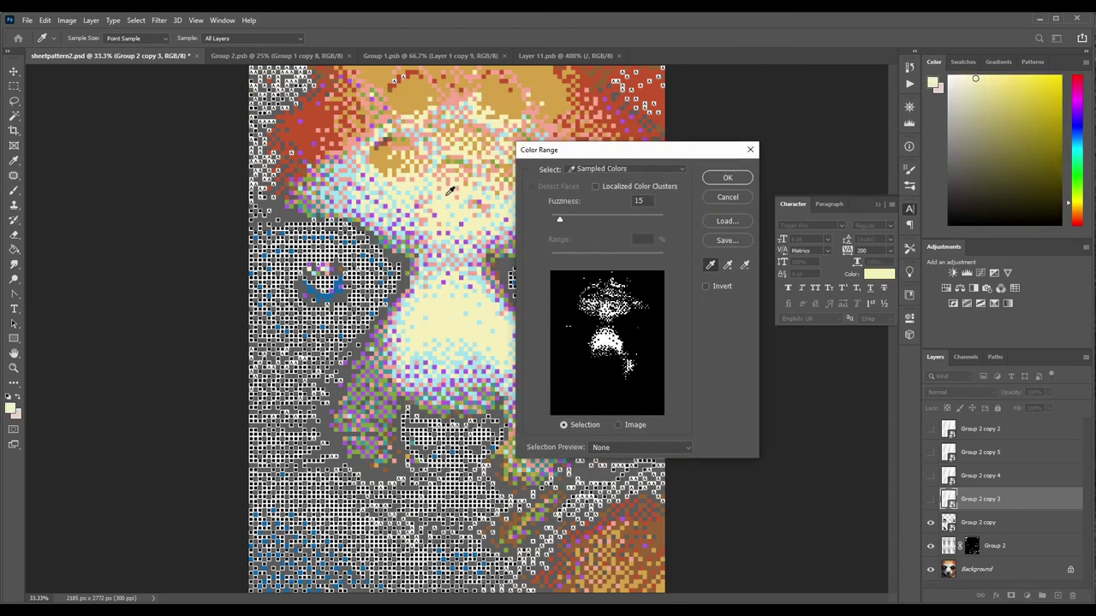
click(727, 178)
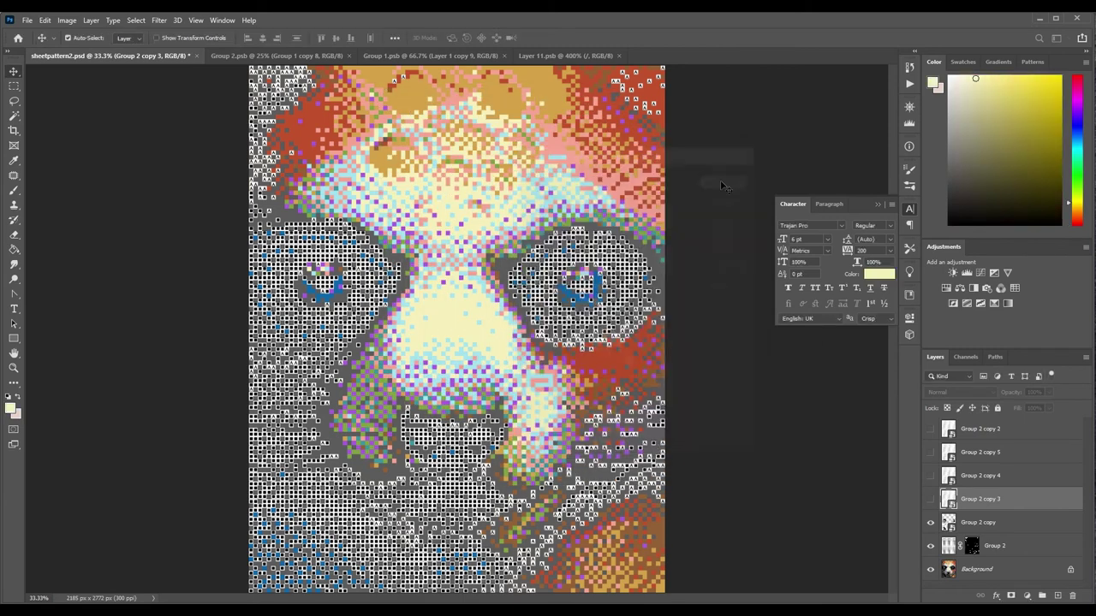
Show Group 2 copy 3 again, mask it to the selection, and close the Character panel.
click(929, 501)
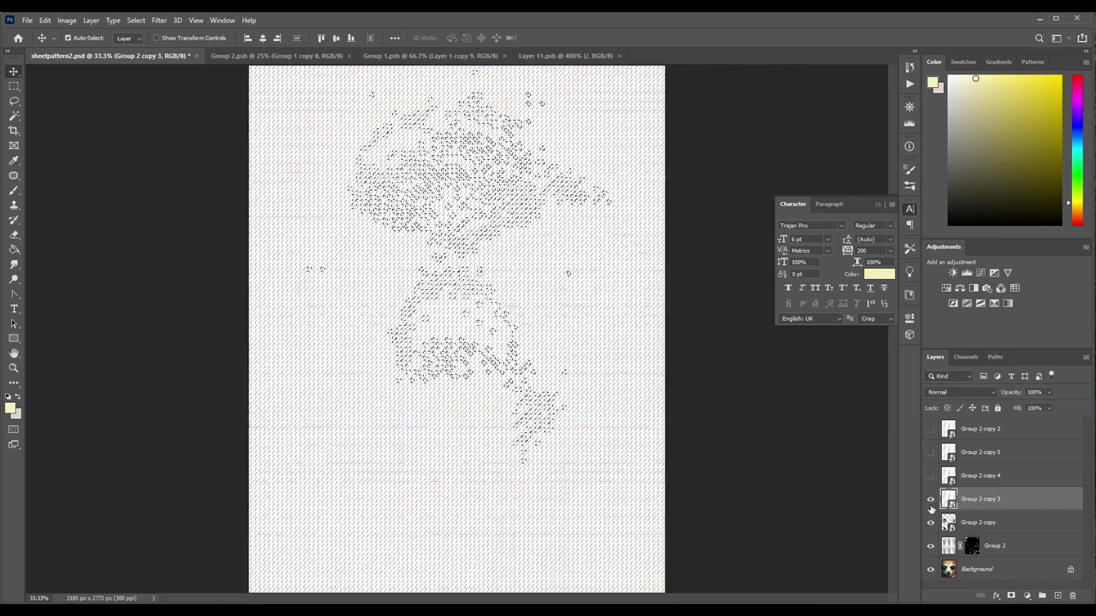
click(1011, 597)
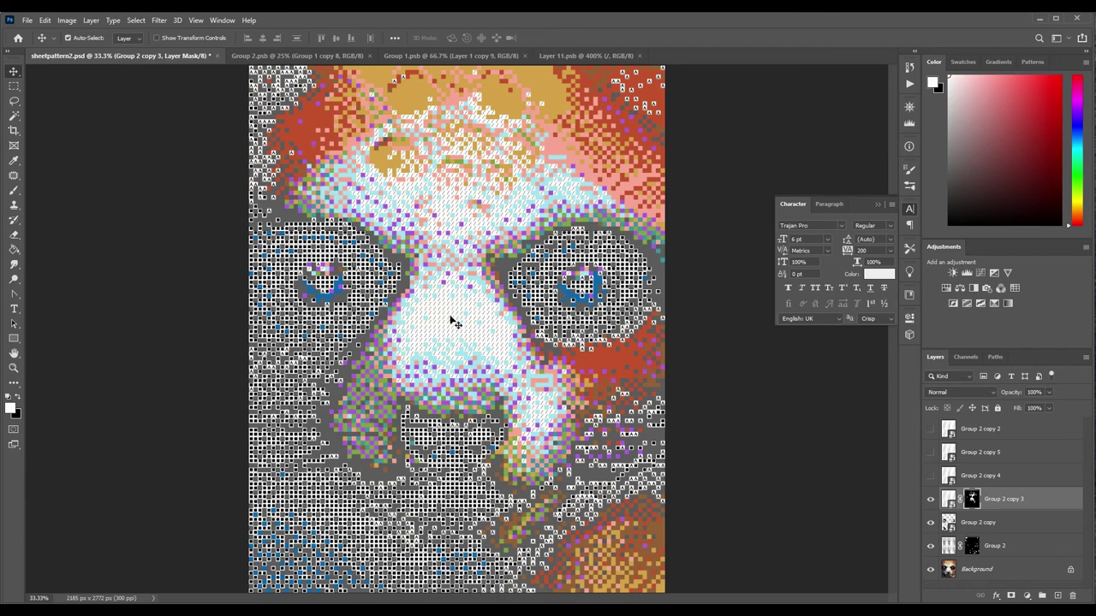
click(875, 205)
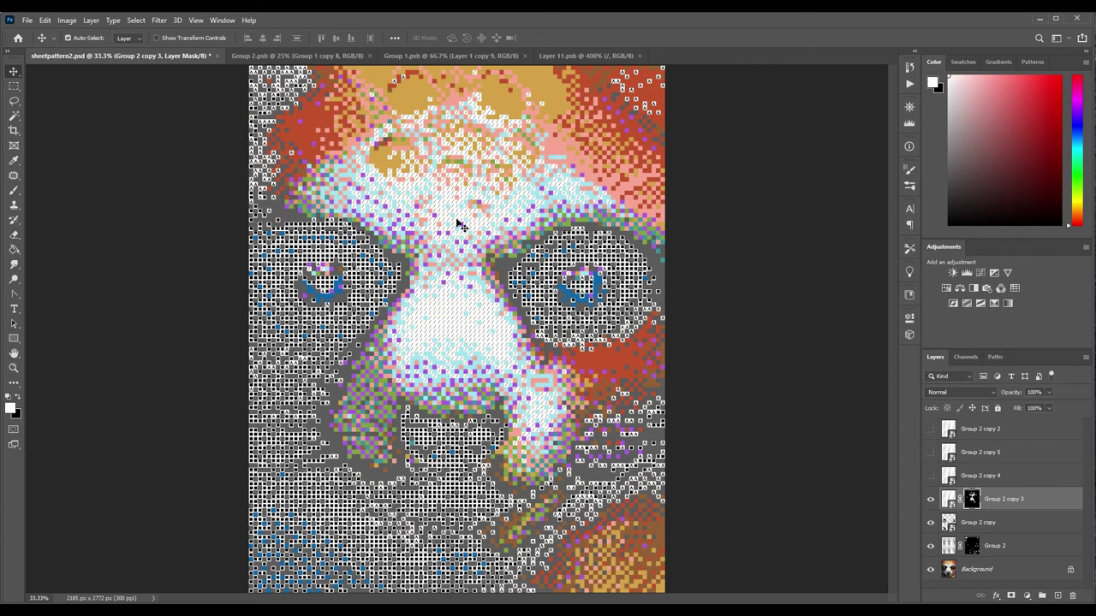
Make a New Smart Object via Copy of Group 2 copy 3 and open its symbol tile.
right_click(1006, 500)
click(993, 132)
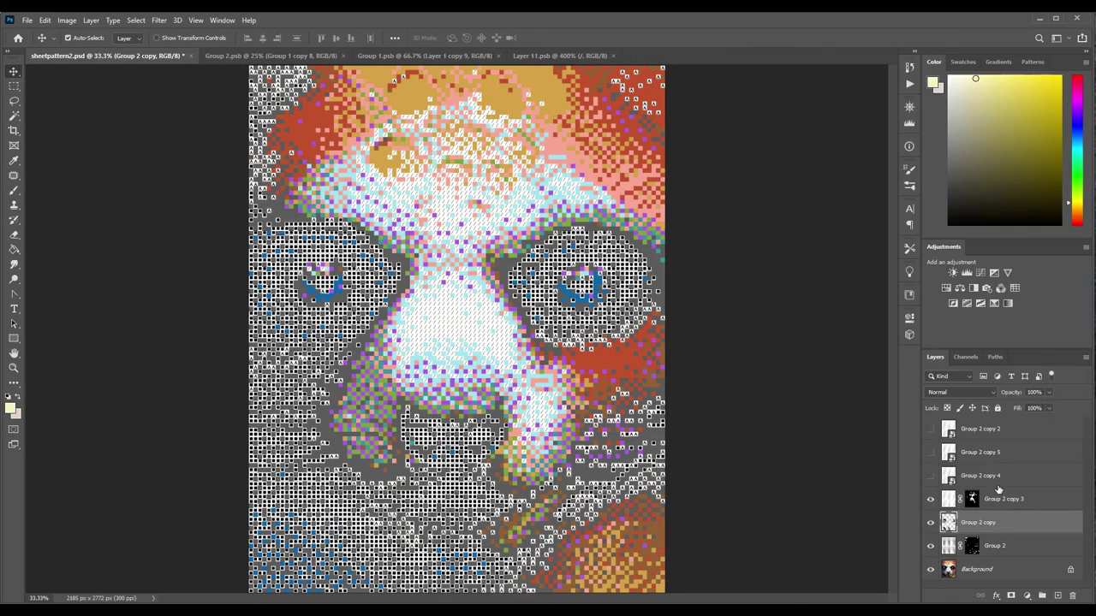
click(558, 56)
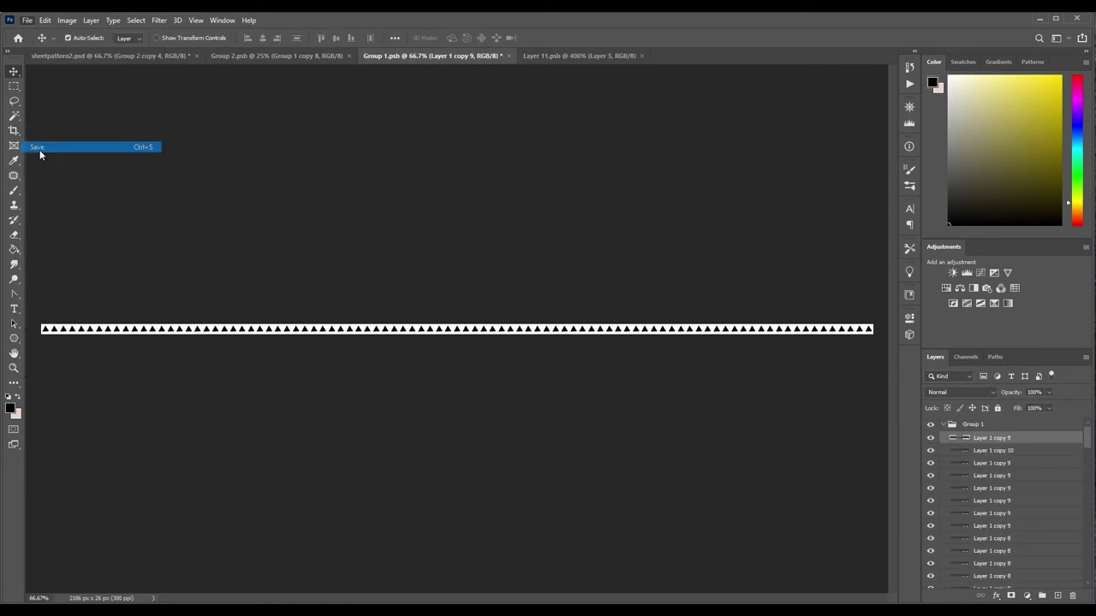
click(27, 20)
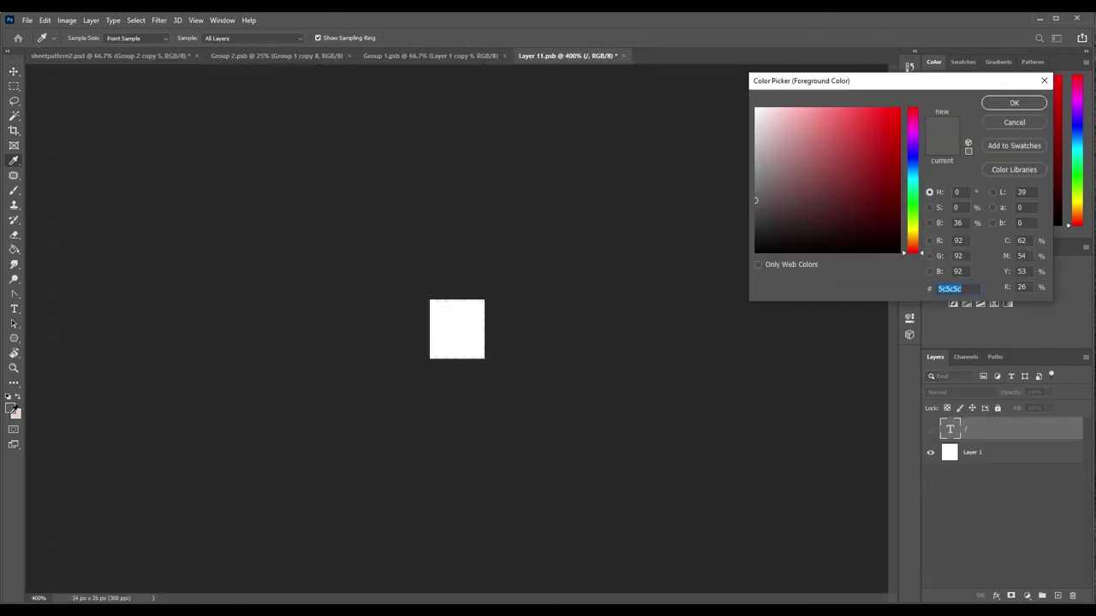
Replace the tile's slash symbol with M, saving the tile and the full-page pattern.
key(Return)
key(t)
double_click(460, 325)
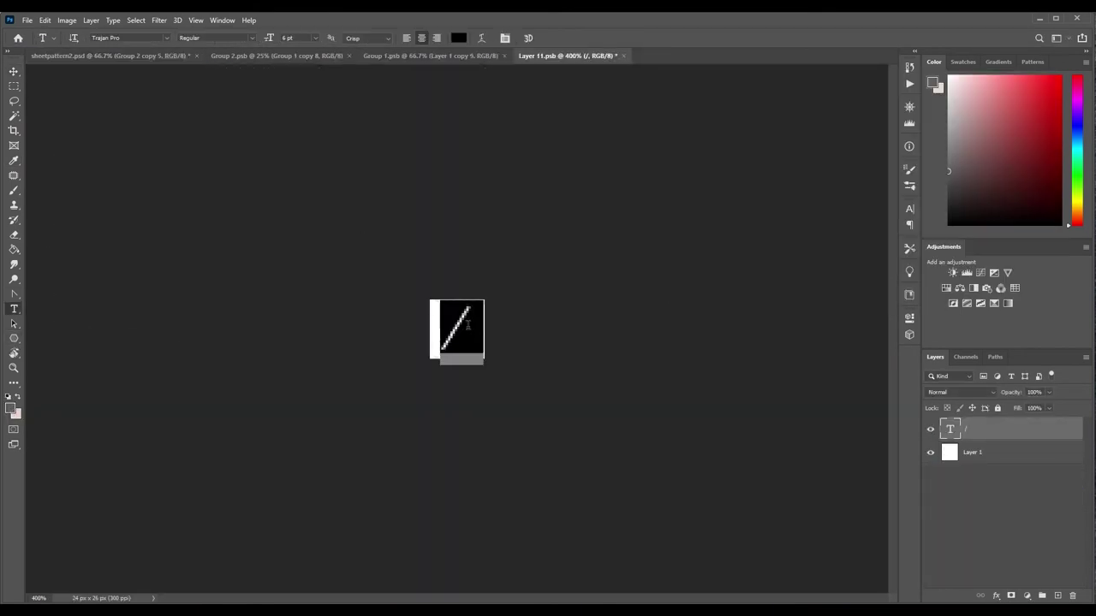
text(M)
key(ctrl+Return)
key(ctrl+s)
click(373, 57)
click(283, 56)
click(27, 20)
click(34, 137)
Mask the M symbol layer to a Color Range selection of the portrait.
click(111, 55)
click(136, 20)
click(158, 150)
key(Return)
click(1011, 597)
Change the tile symbol to o and save the tile and full-page pattern.
key(alt+bracketright)
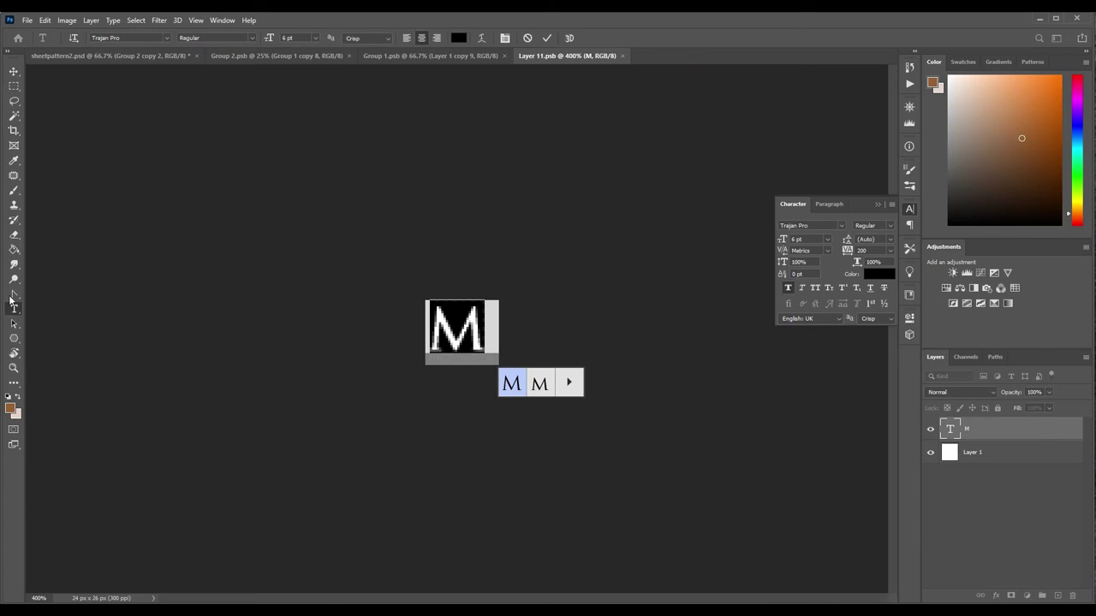
text(o)
key(ctrl+Return)
key(v)
key(ctrl+s)
click(431, 56)
click(274, 56)
key(ctrl+s)
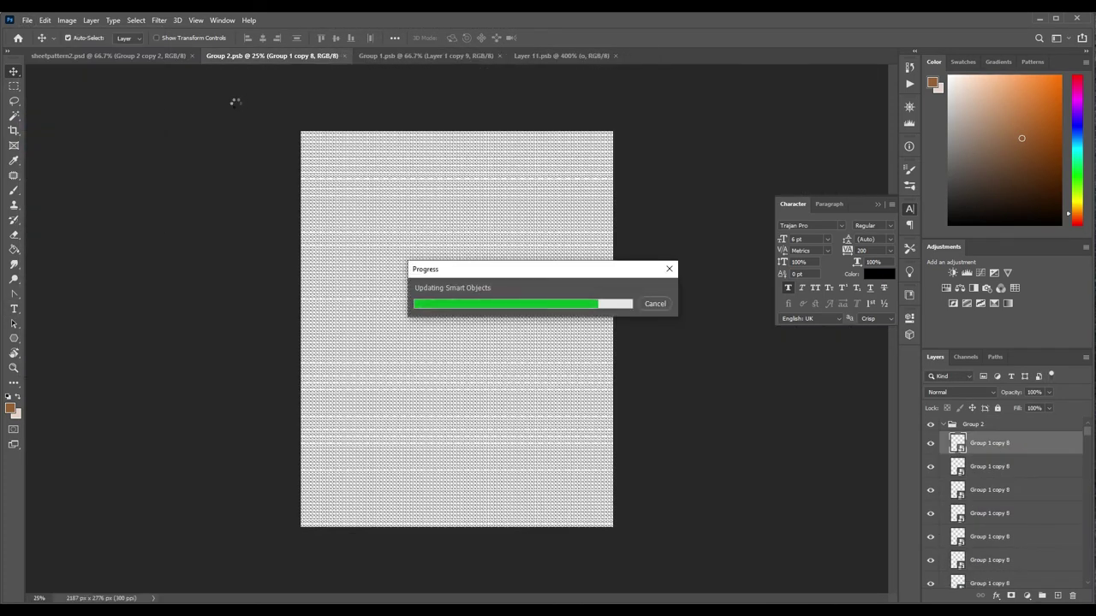
click(107, 56)
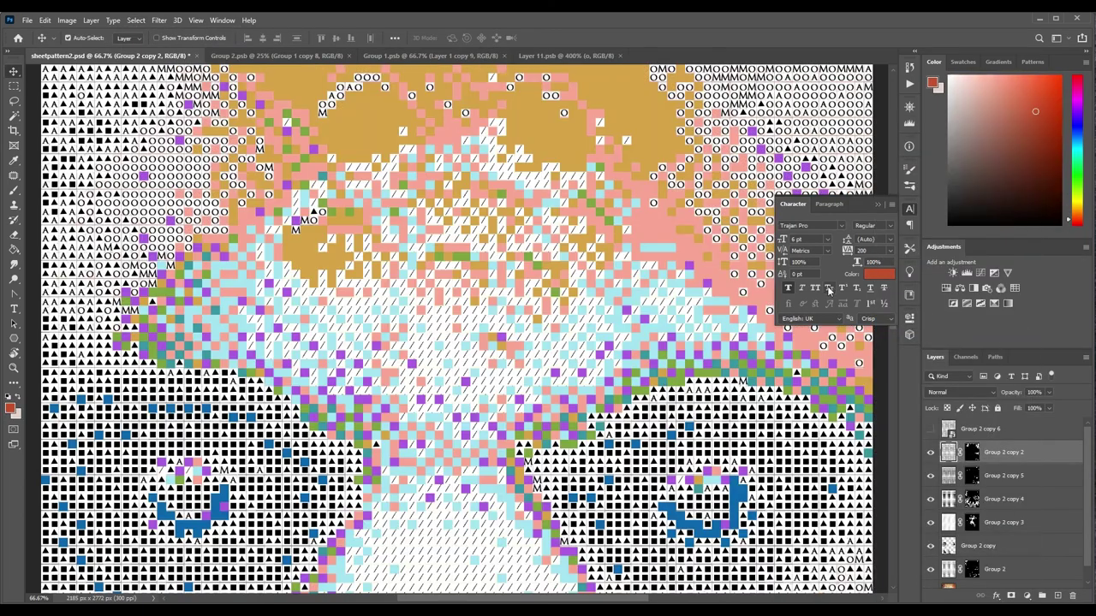
Change the tile symbol to T, save, and show Group 2 copy 6 in the portrait.
click(567, 55)
double_click(950, 429)
text(T)
key(ctrl+s)
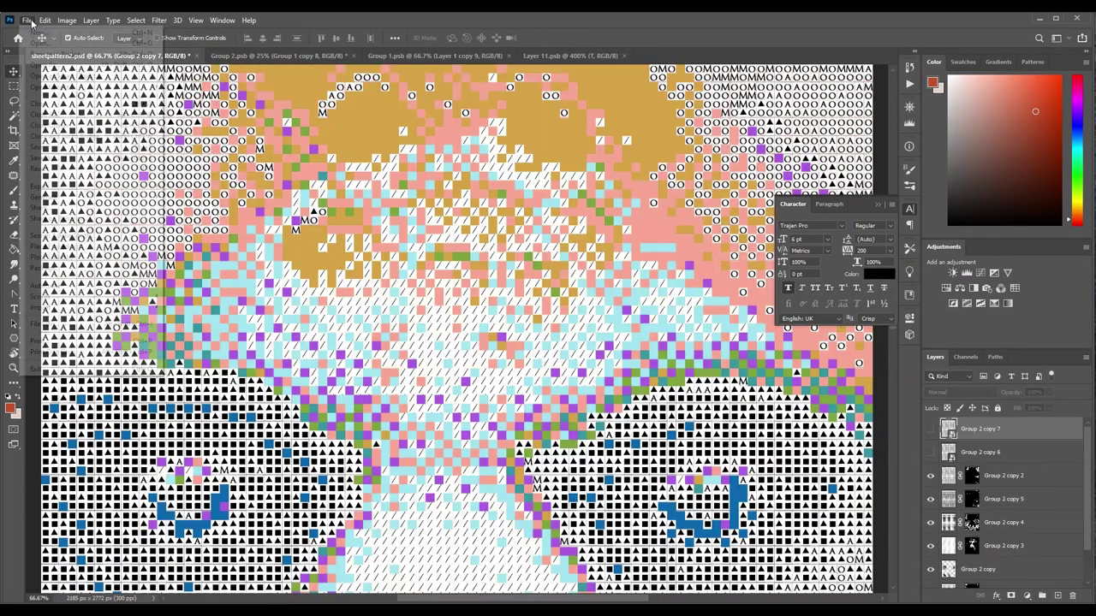
key(ctrl+s)
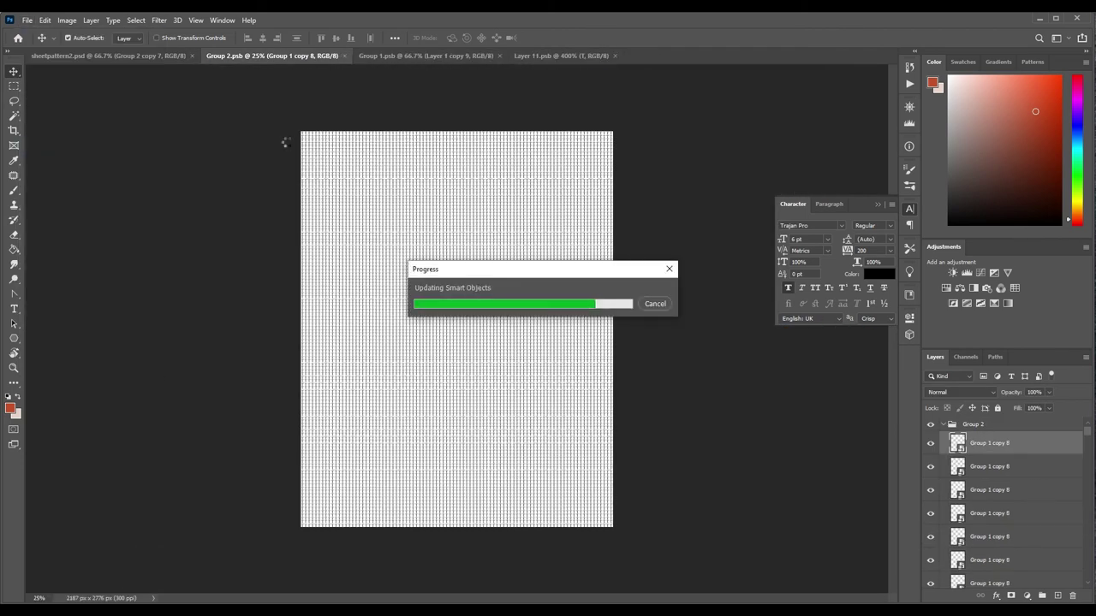
click(123, 57)
click(931, 452)
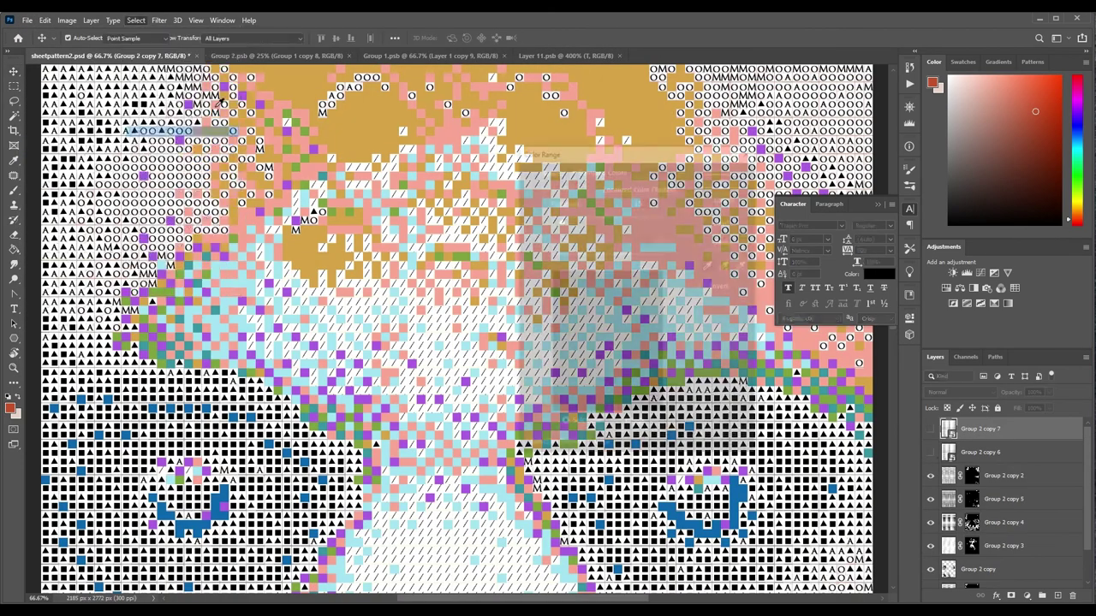
Copy Group 2 copy 6 as a new smart object and retype its tile symbol from T to B.
click(1002, 452)
right_click(1002, 452)
click(801, 296)
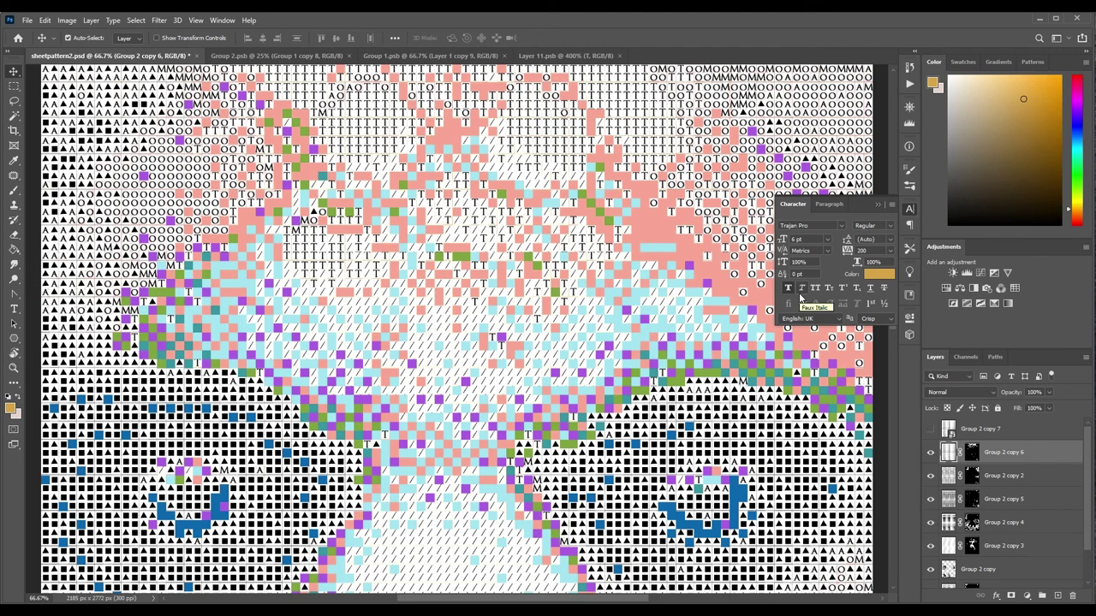
double_click(947, 452)
double_click(949, 429)
text(B)
click(27, 20)
click(49, 148)
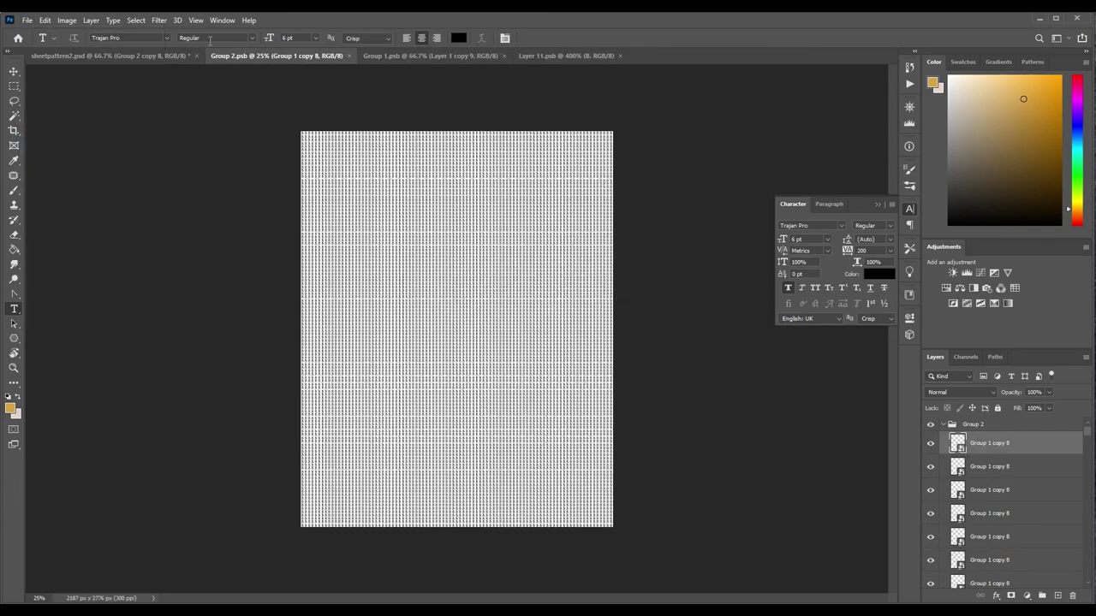
In the portrait, hide Group 2 copy 7 and create another smart object copy of it.
click(111, 56)
click(930, 455)
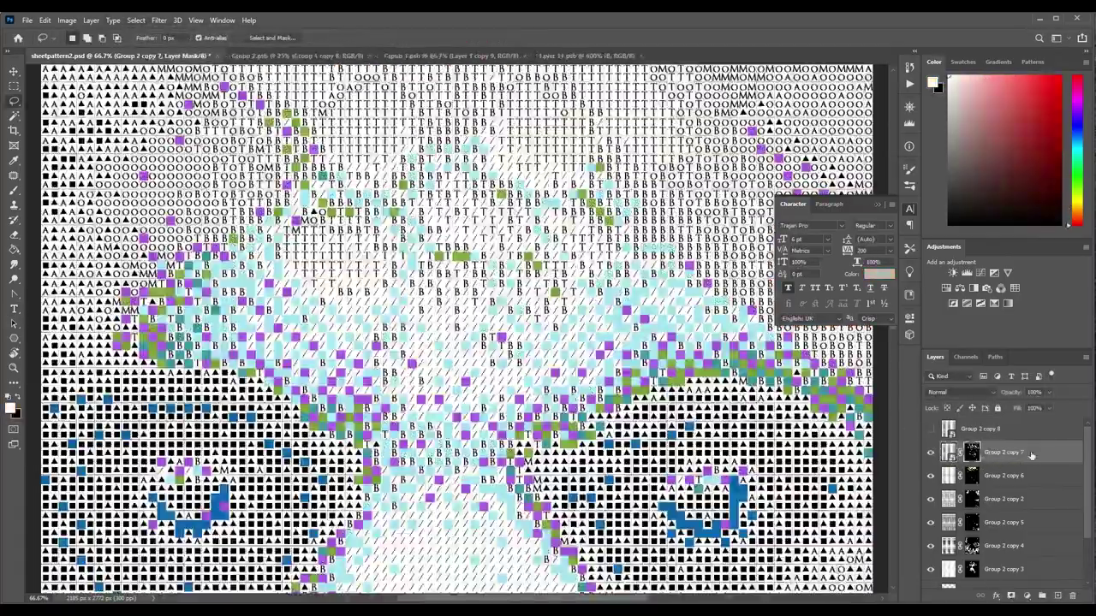
right_click(1031, 454)
click(930, 320)
scroll(456, 325, down, 3)
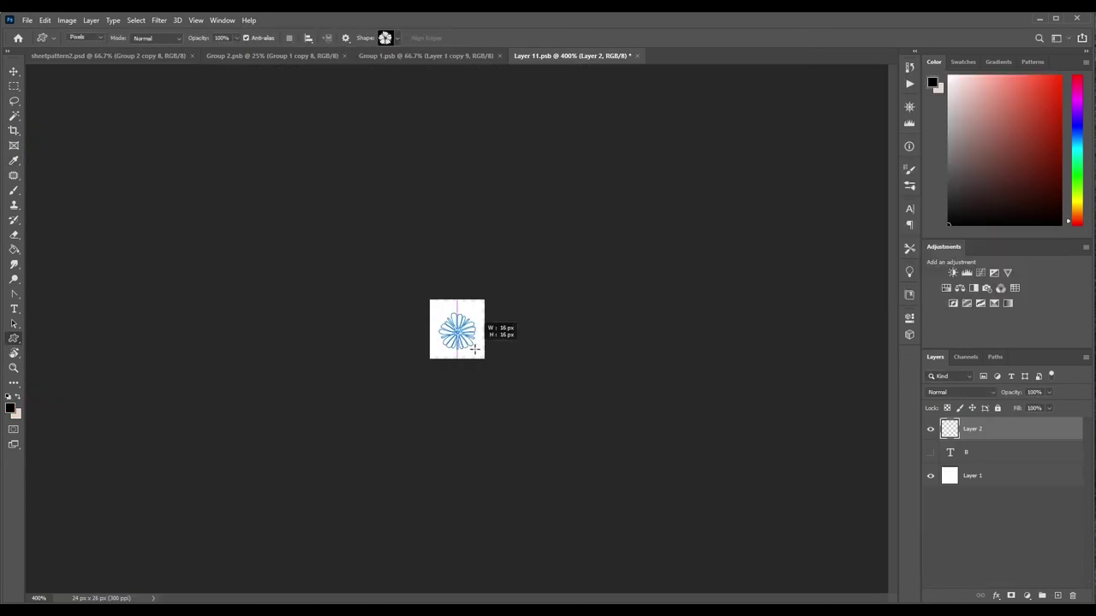
Save the B symbol tile and return to the portrait.
click(28, 19)
click(69, 147)
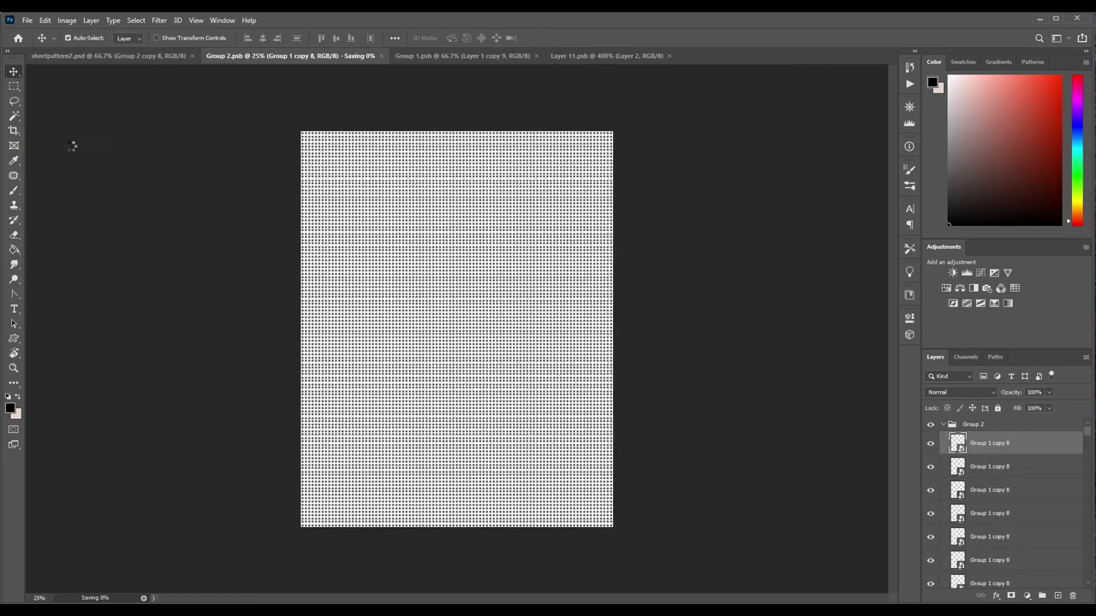
click(163, 56)
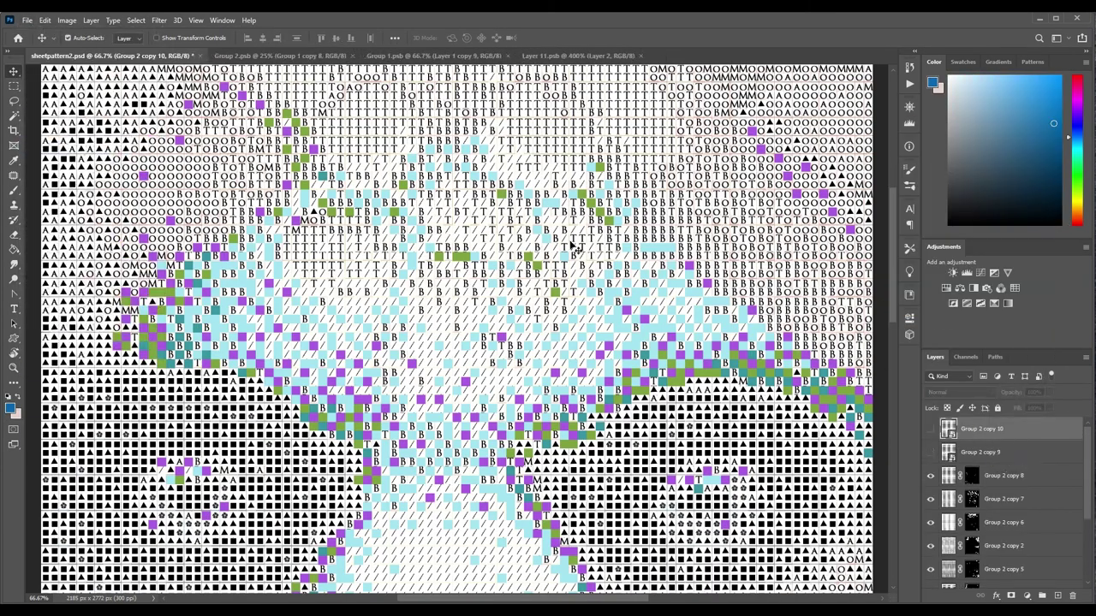
In Layer 11.psb, replace the flower with a Custom Shape tree and save the tile.
click(574, 55)
key(Delete)
key(u)
click(384, 37)
click(445, 316)
drag(436, 311, 484, 358)
key(ctrl+s)
Save the full-page pattern and mask the tree layer to a Color Range selection.
click(27, 20)
click(74, 59)
key(ctrl+shift+Tab)
key(ctrl+s)
click(73, 55)
click(137, 19)
click(163, 144)
key(Return)
Hide the tree layer, show the text layer, and retype the tile symbol as X.
click(27, 20)
click(52, 139)
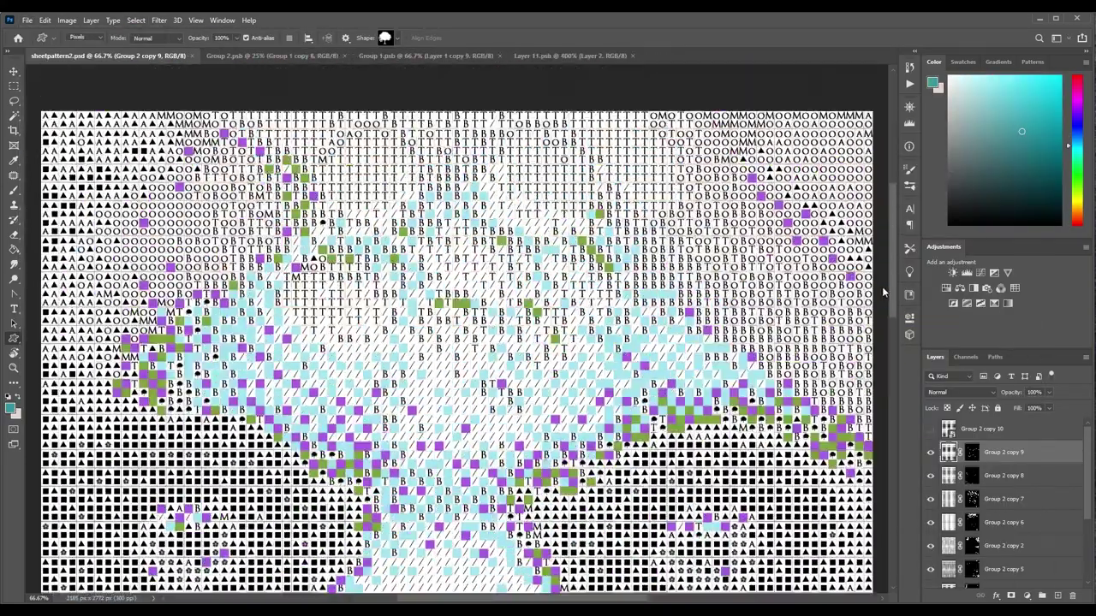
key(ctrl+shift+Tab)
click(931, 429)
click(931, 452)
double_click(950, 452)
text(X)
click(13, 71)
key(ctrl+s)
key(ctrl+shift+Tab)
Save the pattern and mask the X layer to a Color Range selection of purple spots.
key(ctrl+s)
key(ctrl+shift+Tab)
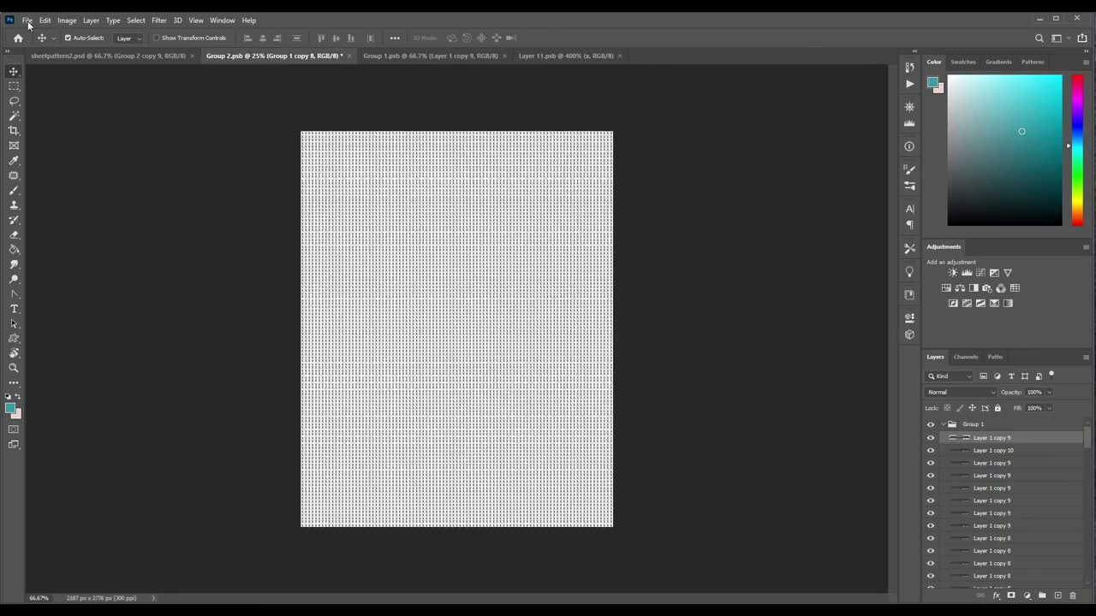
key(ctrl+s)
key(ctrl+shift+Tab)
click(136, 20)
click(163, 130)
key(Return)
Toggle a symbol layer's visibility and retype the tile symbol as 4.
right_click(1018, 429)
key(Escape)
click(931, 452)
key(ctrl+shift+Tab)
double_click(950, 452)
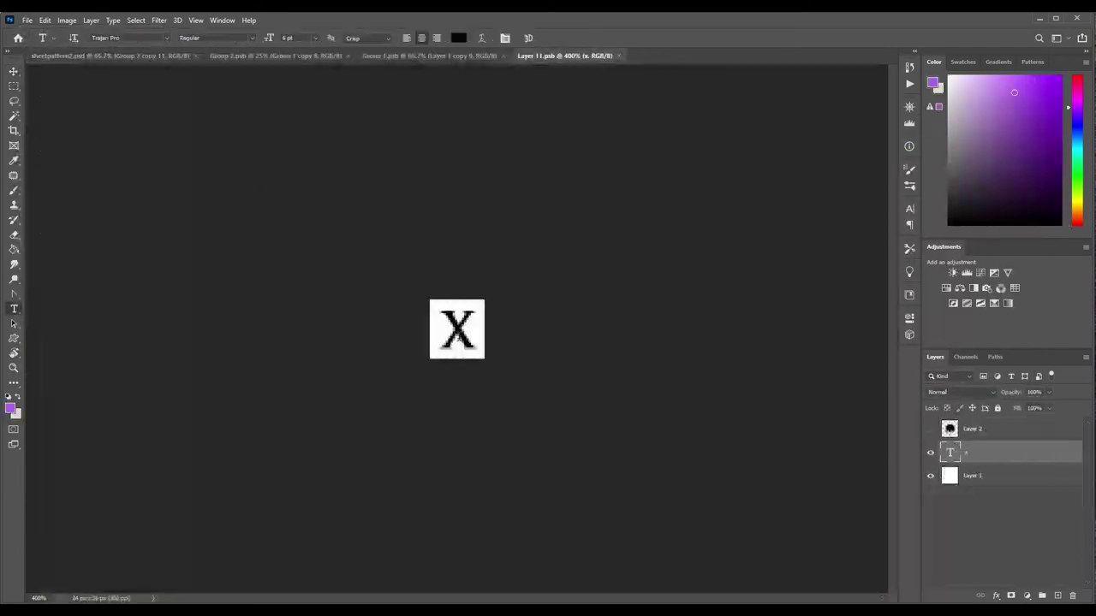
text(4)
key(ctrl+Return)
Save the tile with the 4 symbol and zoom in on the portrait.
key(ctrl+plus)
key(v)
click(27, 19)
click(40, 148)
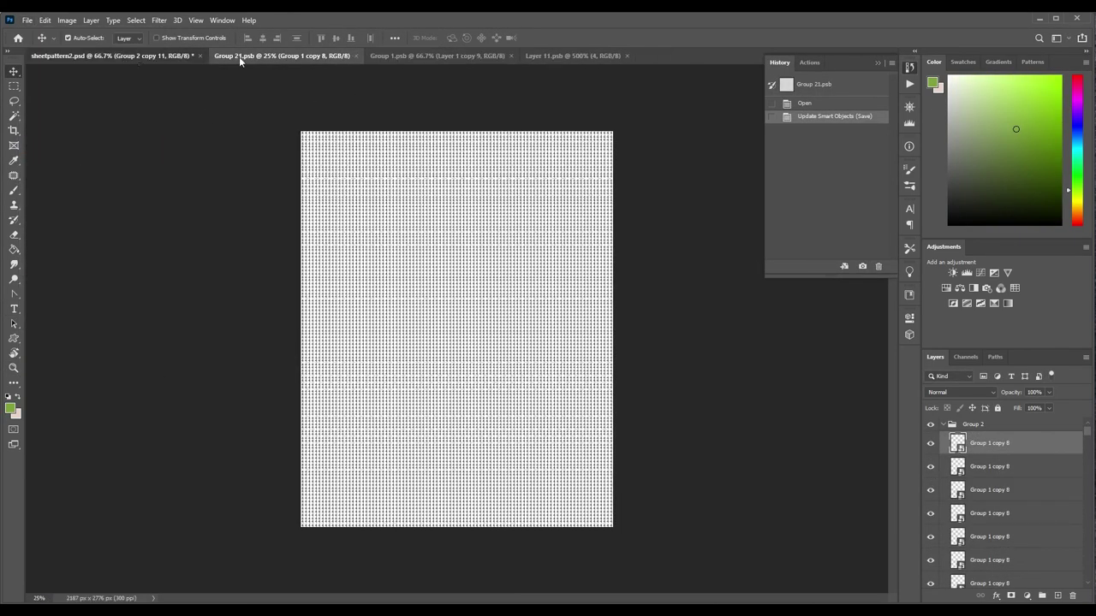
click(134, 56)
key(ctrl+plus)
key(ctrl+plus)
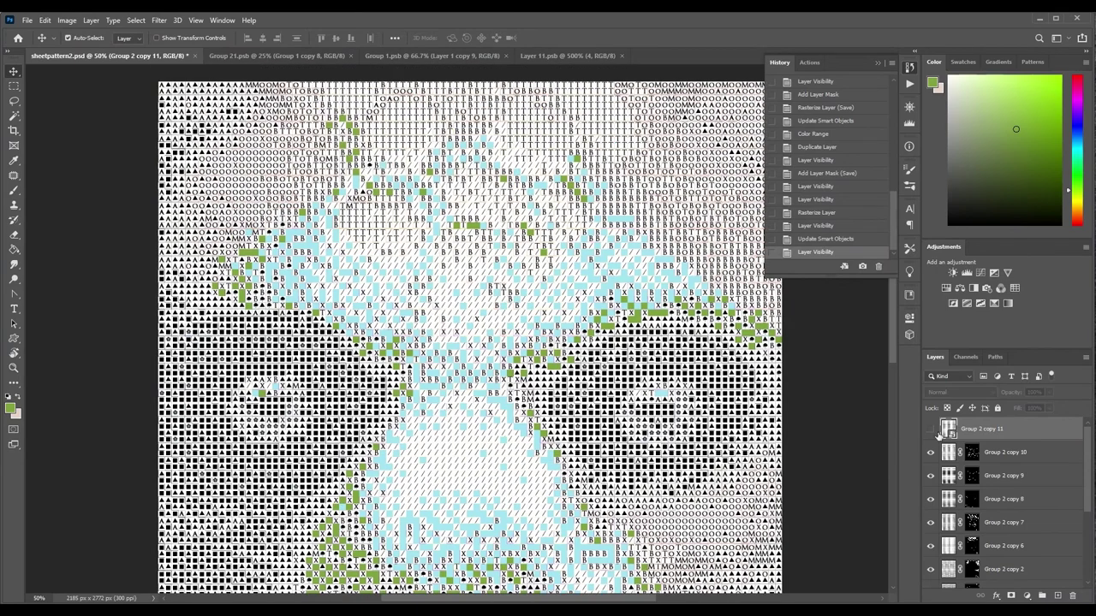
Duplicate the symbol layer and open the new layer's tile for editing.
key(ctrl+j)
right_click(1027, 452)
click(933, 285)
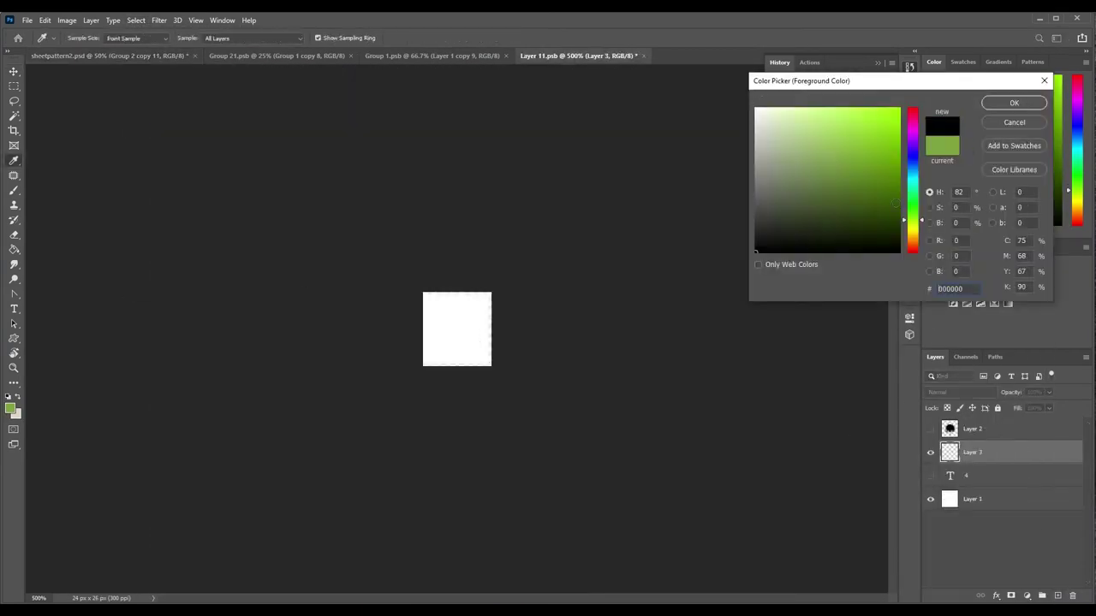
Brush a smiley face with two eyes and a mouth onto the tile and save it.
right_click(473, 253)
click(444, 320)
click(443, 318)
click(470, 318)
drag(446, 336, 474, 339)
click(28, 20)
click(51, 162)
click(433, 56)
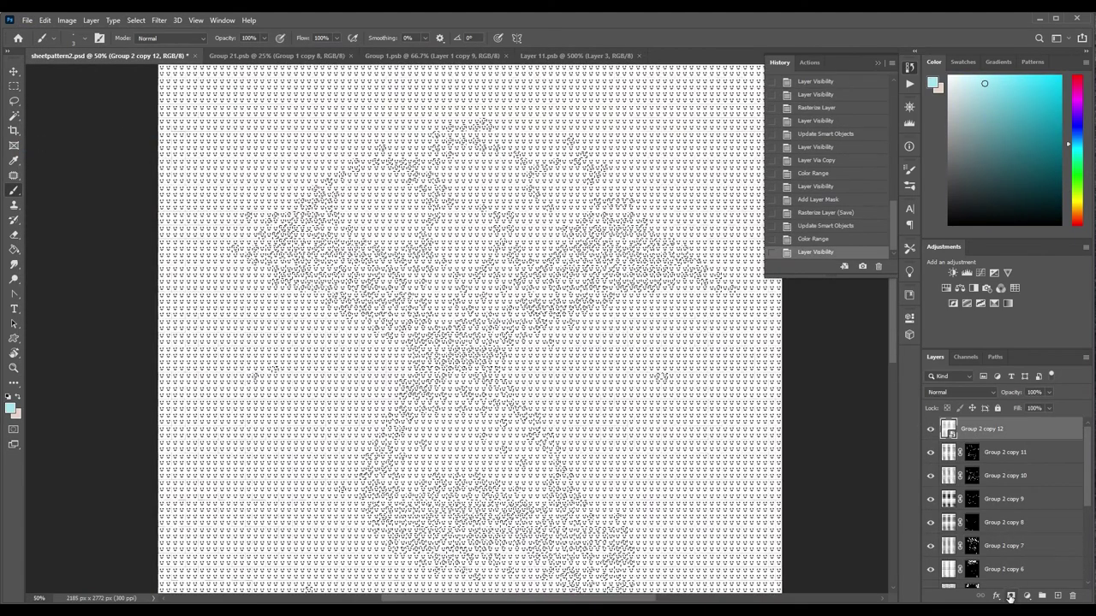
Hide the Background lemur photo so only the symbol layers remain visible.
key(z)
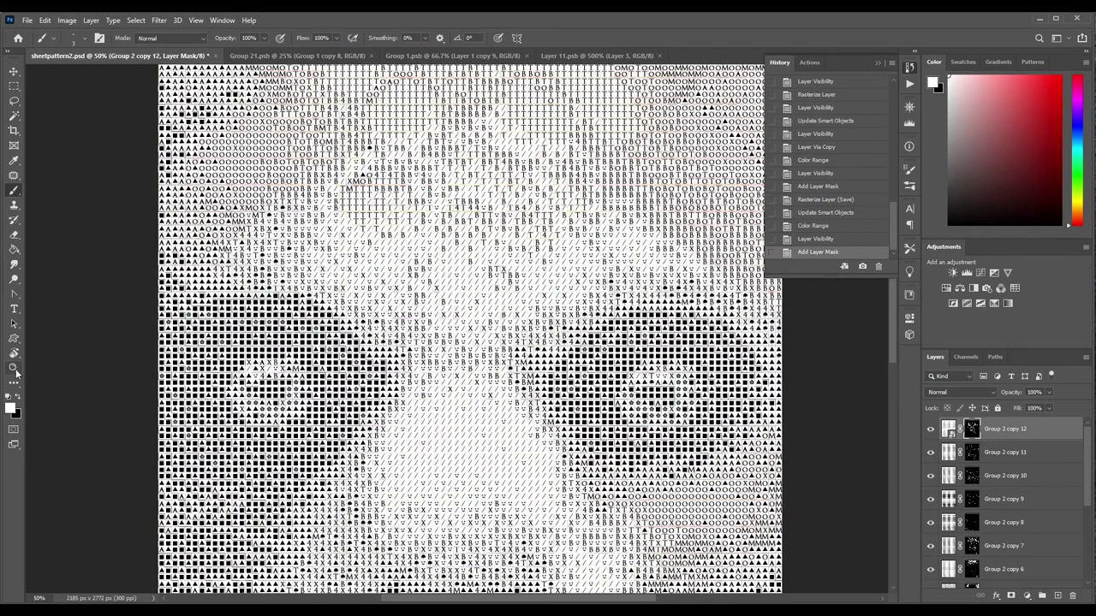
alt+click(555, 332)
alt+click(555, 332)
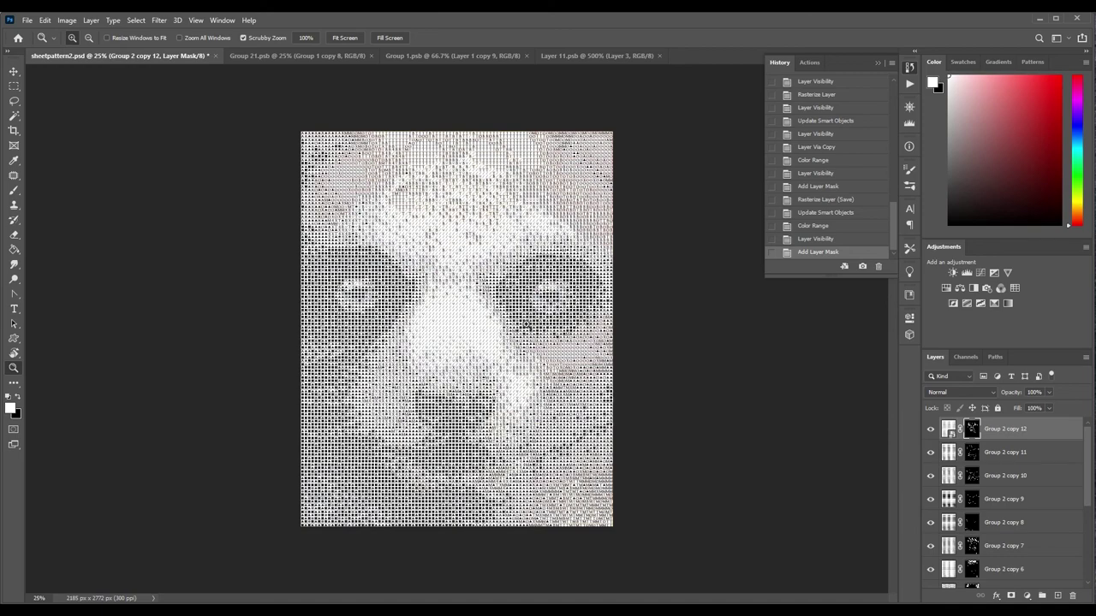
click(490, 295)
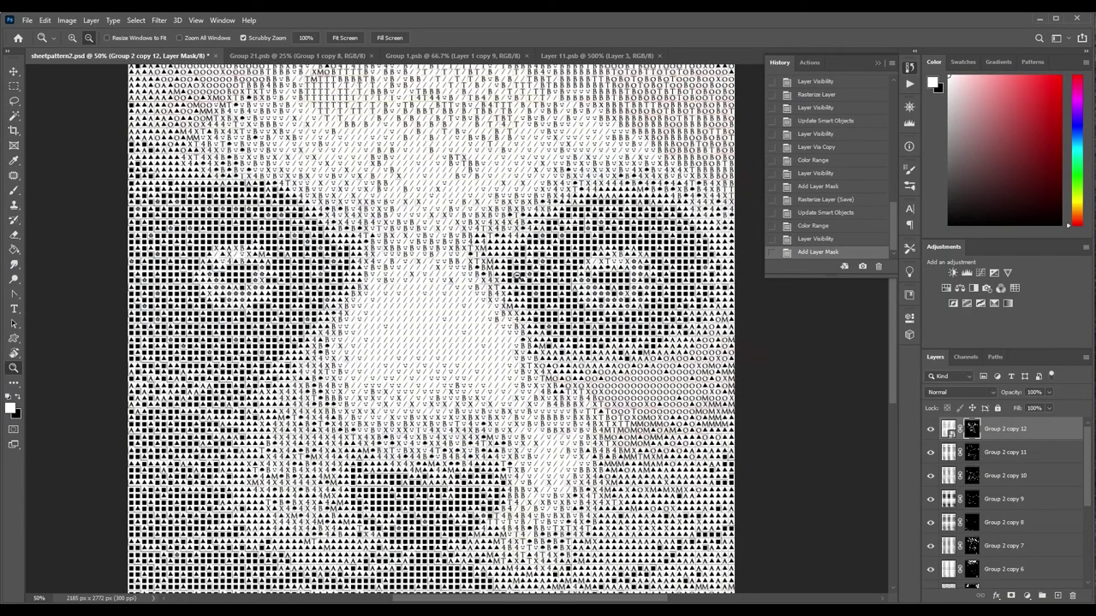
alt+click(462, 334)
alt+click(462, 297)
click(462, 297)
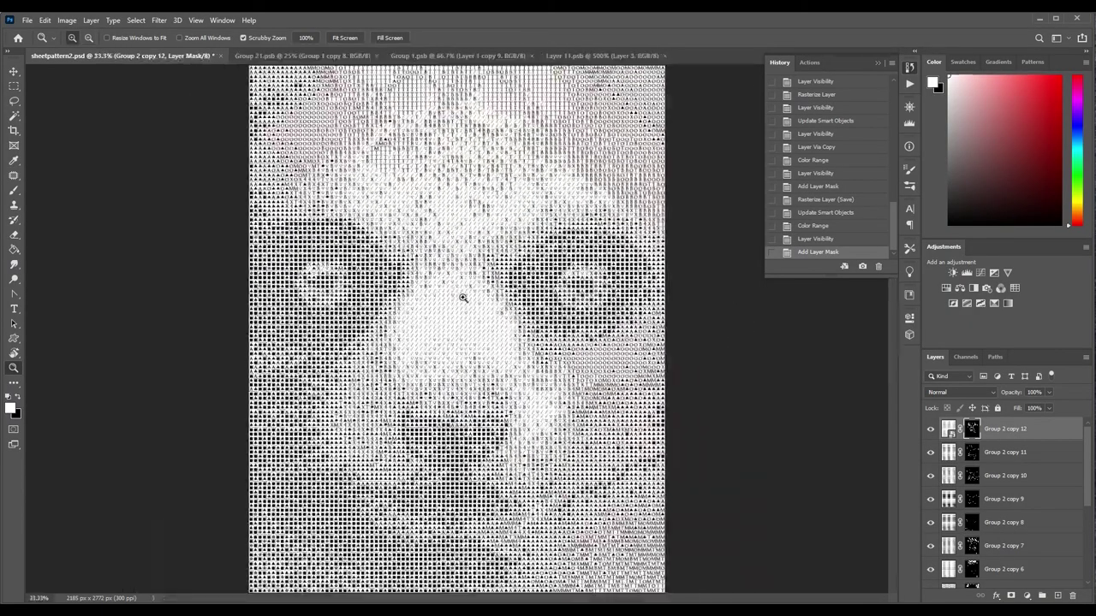
click(463, 297)
alt+click(470, 294)
alt+click(471, 294)
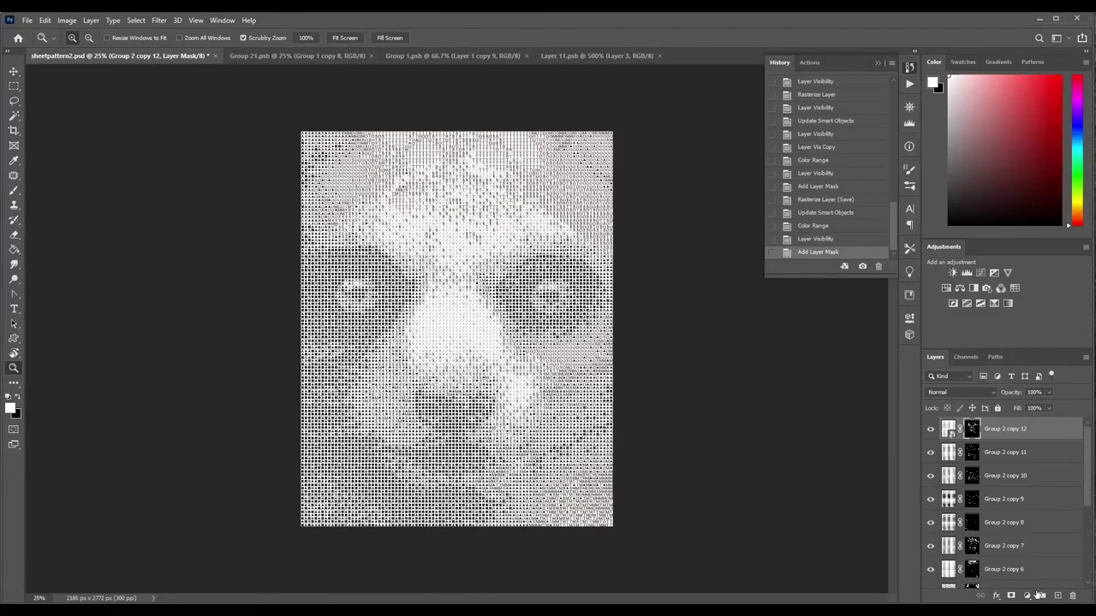
scroll(1092, 482, down, 5)
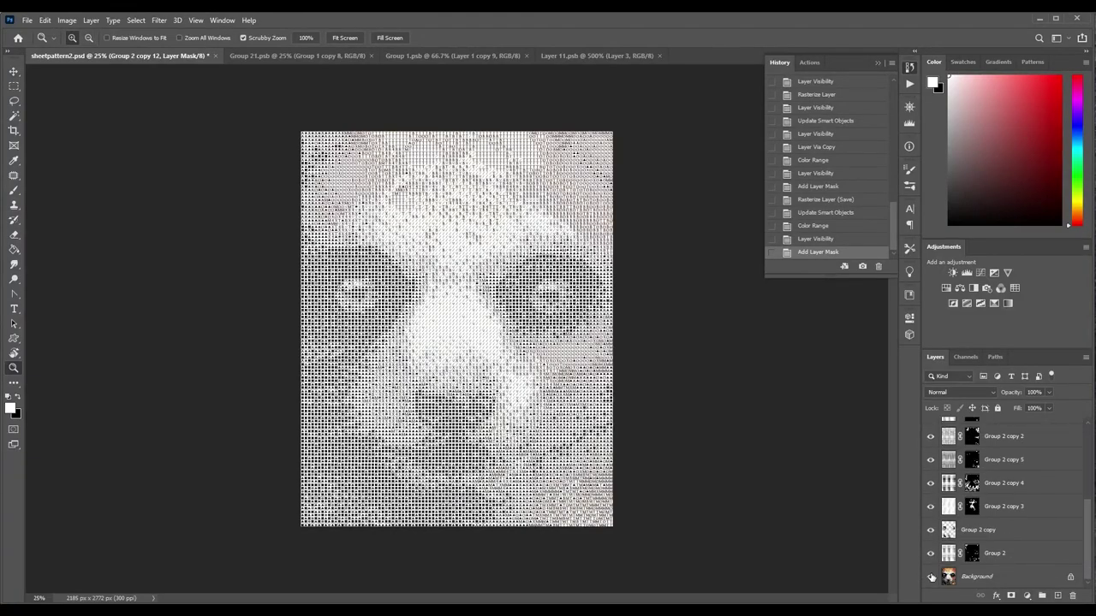
click(932, 577)
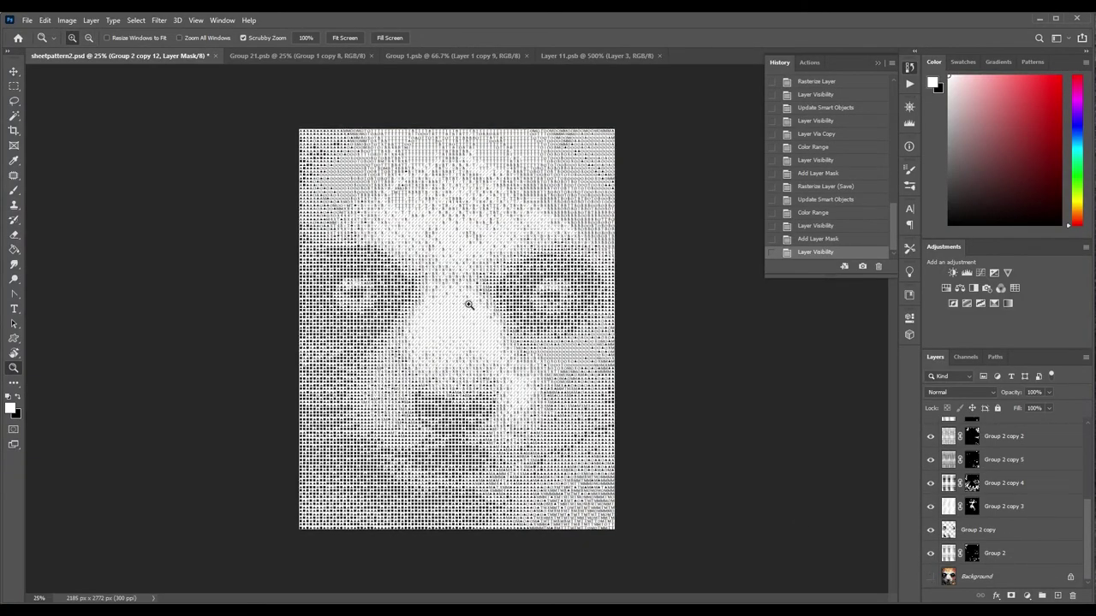
Inspect the symbols up close, then select layers Group 2 through Group 2 copy 12.
click(475, 306)
click(428, 310)
click(393, 309)
click(361, 306)
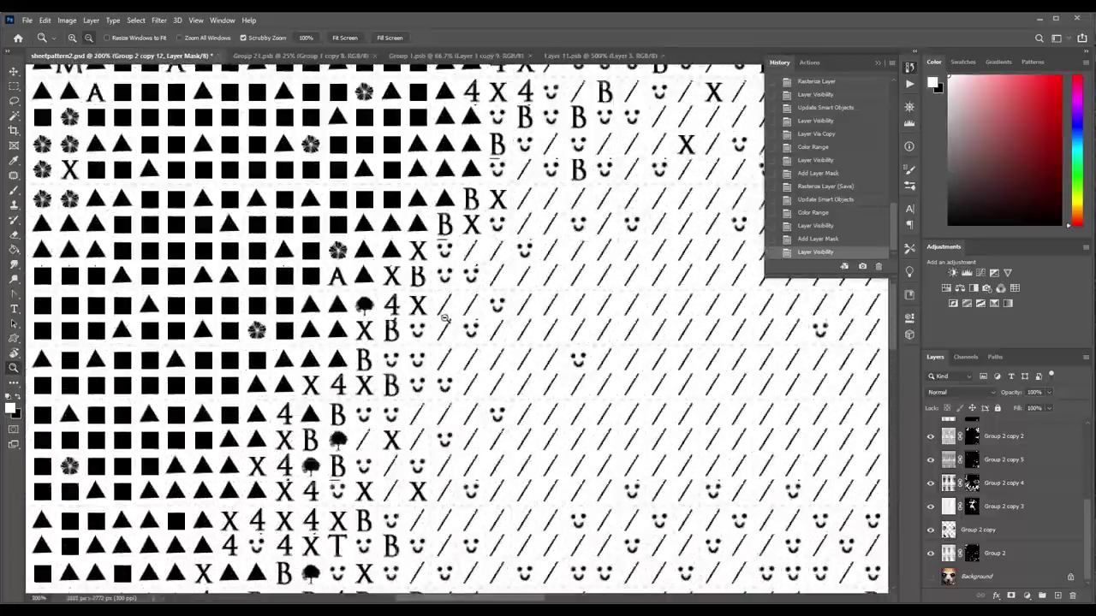
alt+click(443, 321)
alt+click(479, 334)
alt+click(521, 348)
alt+click(521, 348)
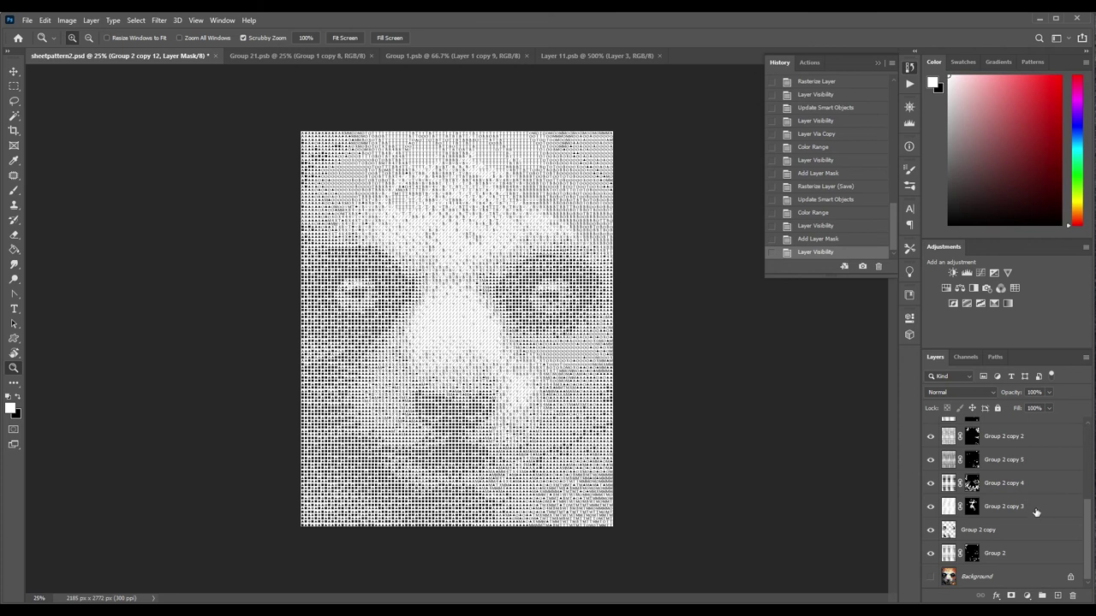
click(1036, 555)
drag(1090, 546, 1091, 438)
shift+click(1024, 431)
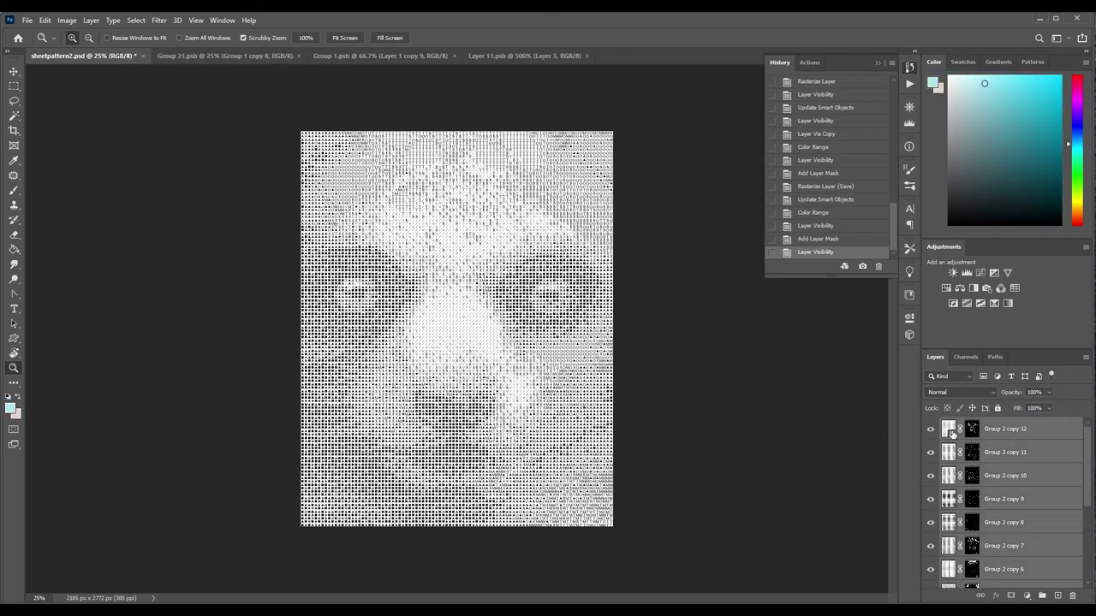
Group the selected symbol layers into Group 3 and turn the Background photo back on.
click(1042, 596)
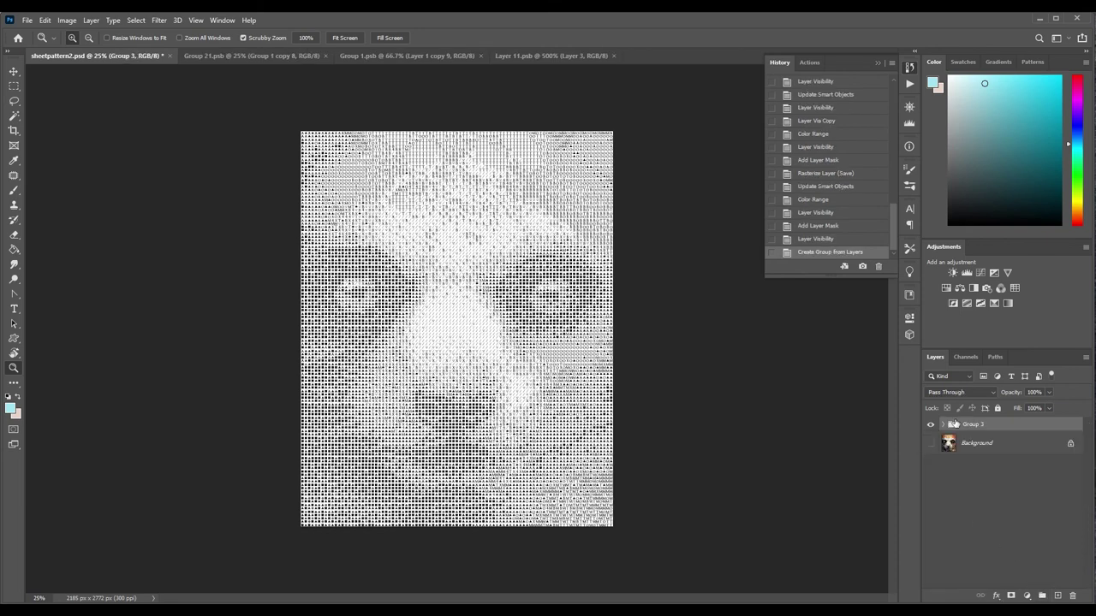
click(1048, 392)
drag(1051, 407, 1040, 407)
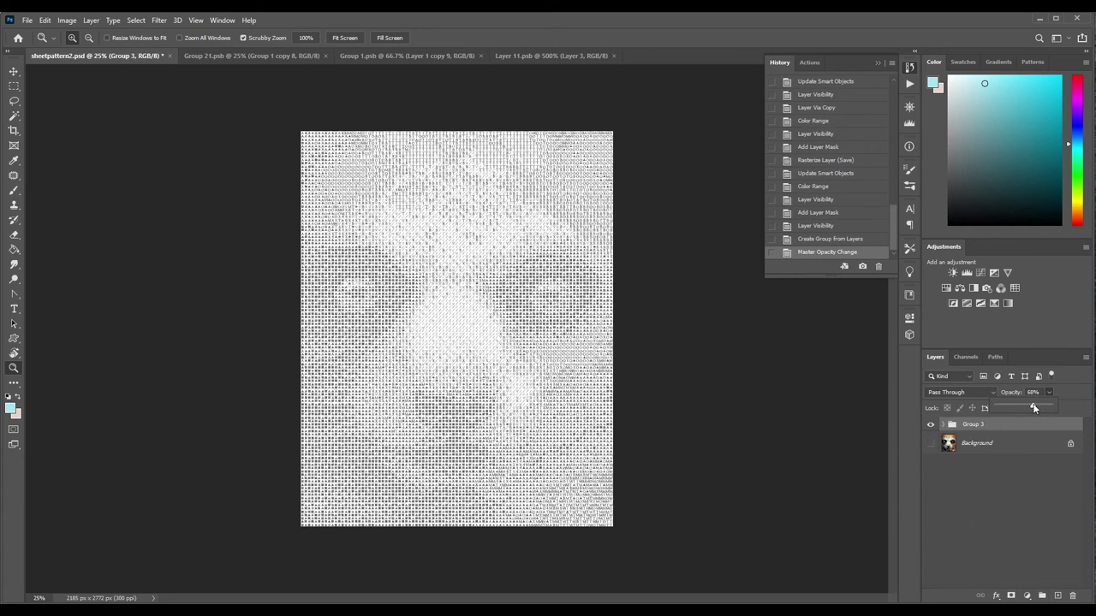
click(931, 443)
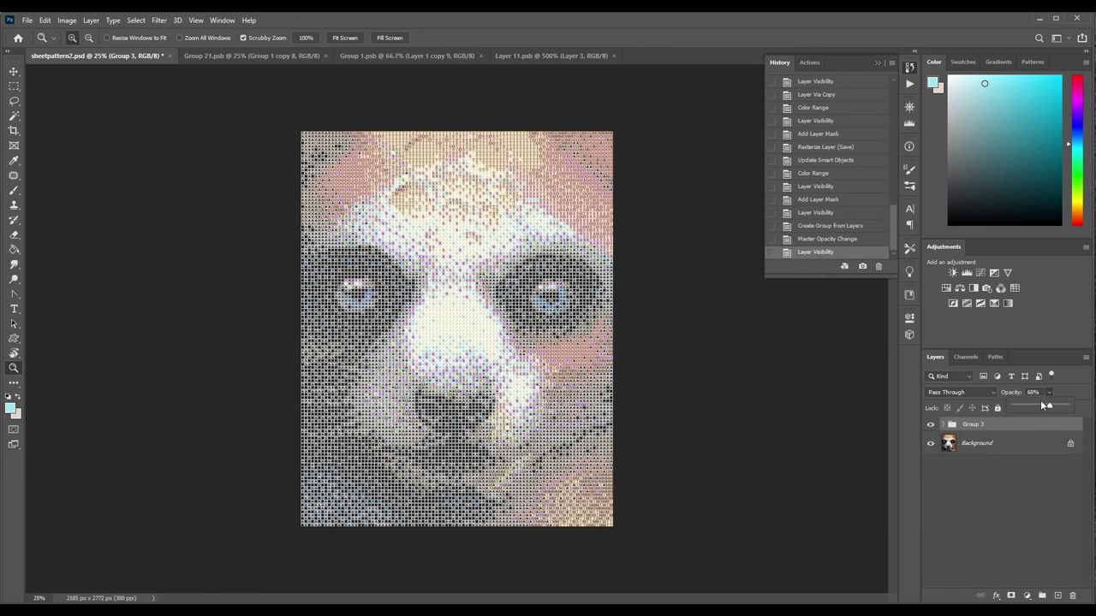
Set Group 3's opacity to 46% so the lemur photo shows through the symbols.
drag(1046, 409, 1038, 409)
drag(469, 290, 470, 289)
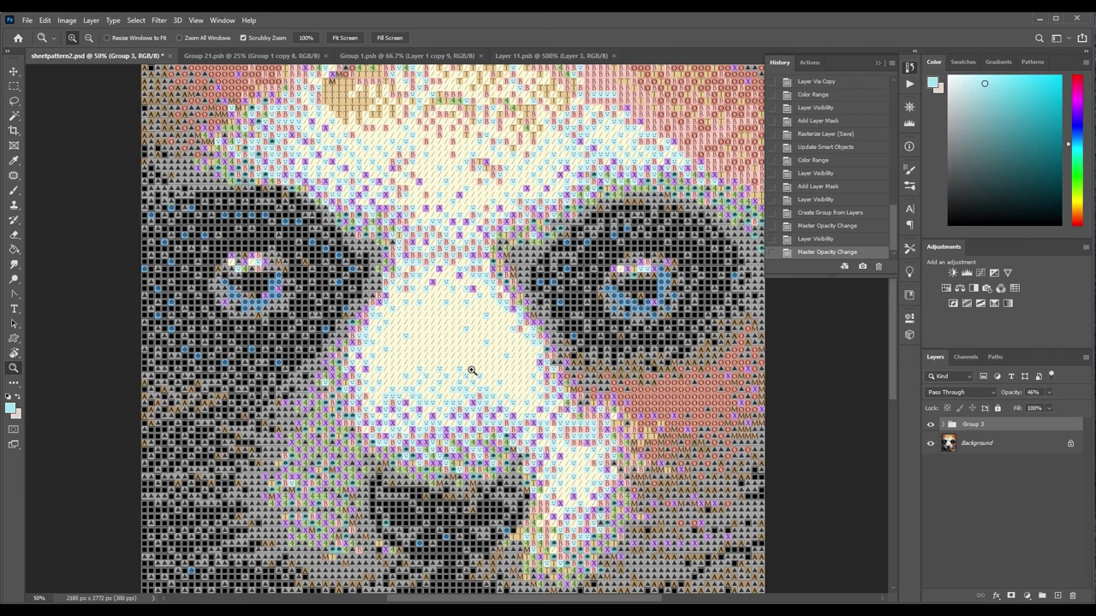
alt+click(470, 320)
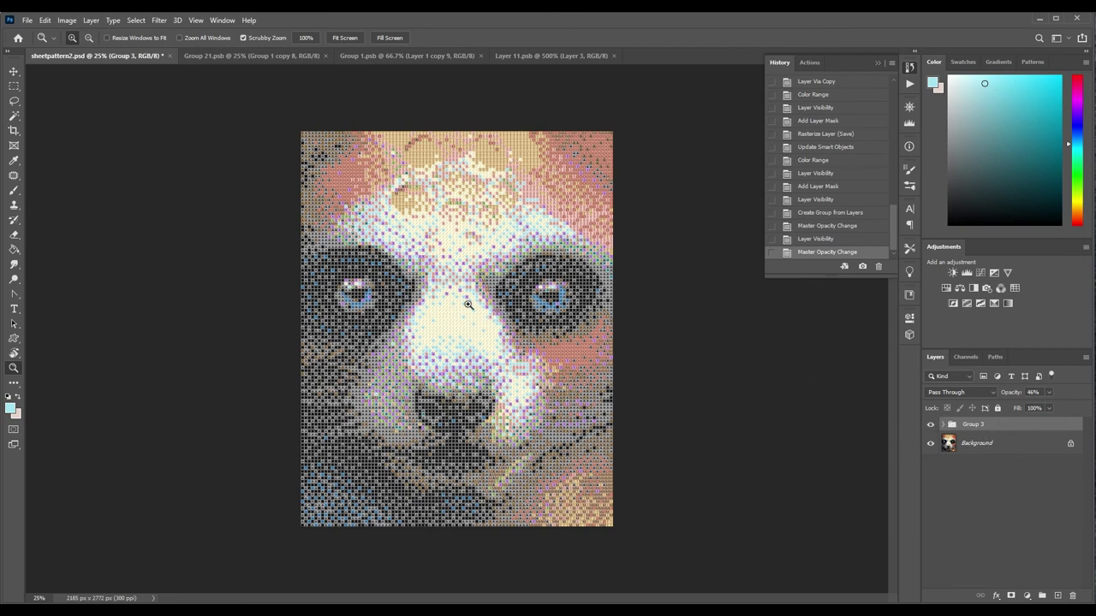
click(448, 342)
click(477, 327)
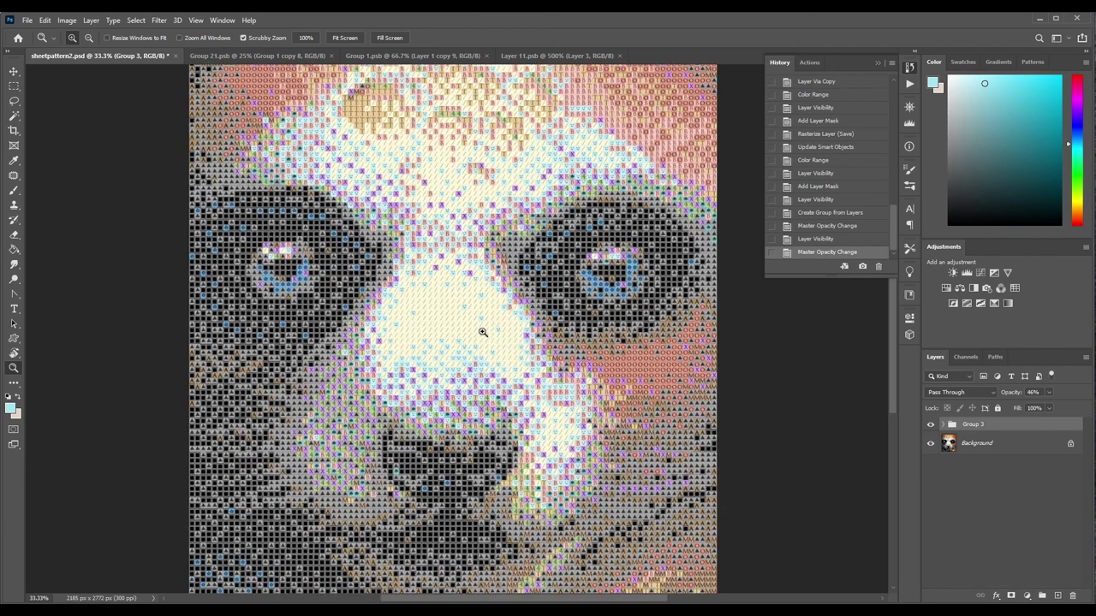
alt+click(502, 321)
alt+click(501, 322)
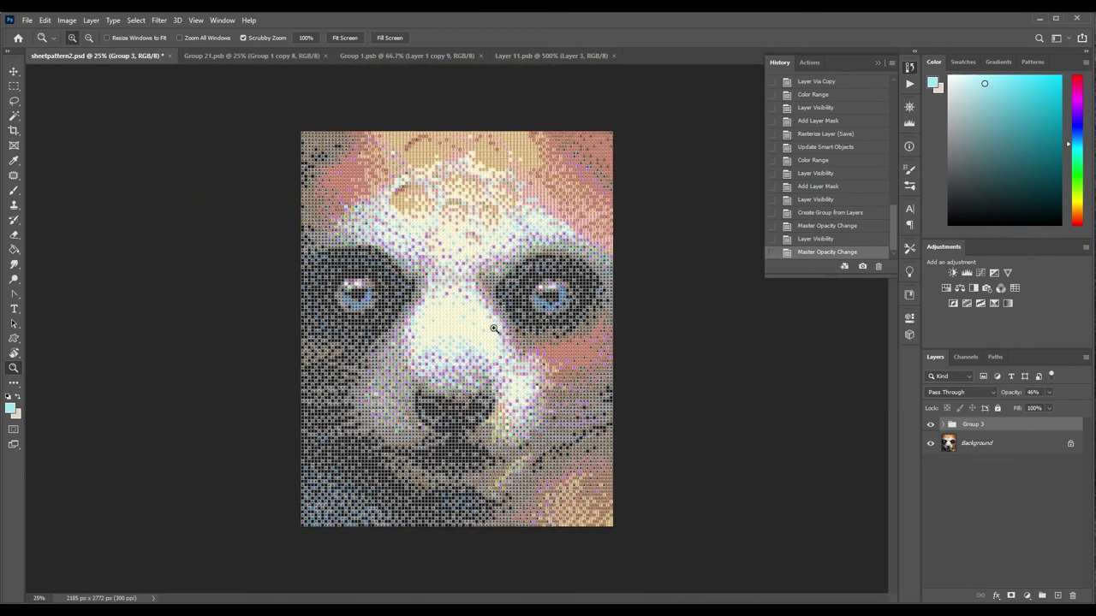
click(502, 317)
alt+click(532, 299)
Add a Black & White adjustment layer above the Background, comparing with Group 3 hidden and shown.
click(997, 446)
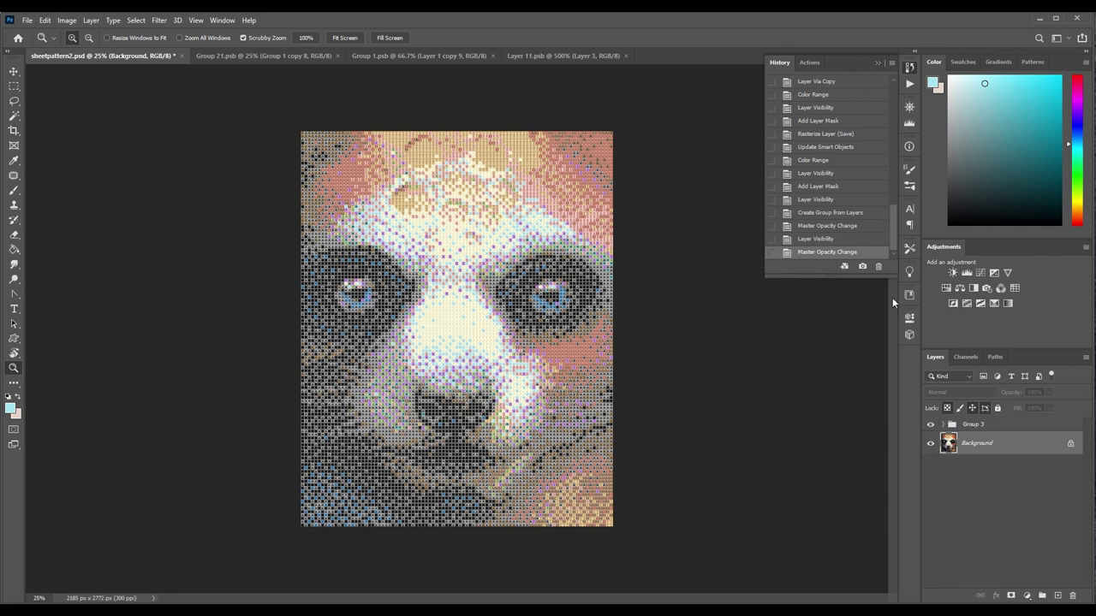
click(974, 286)
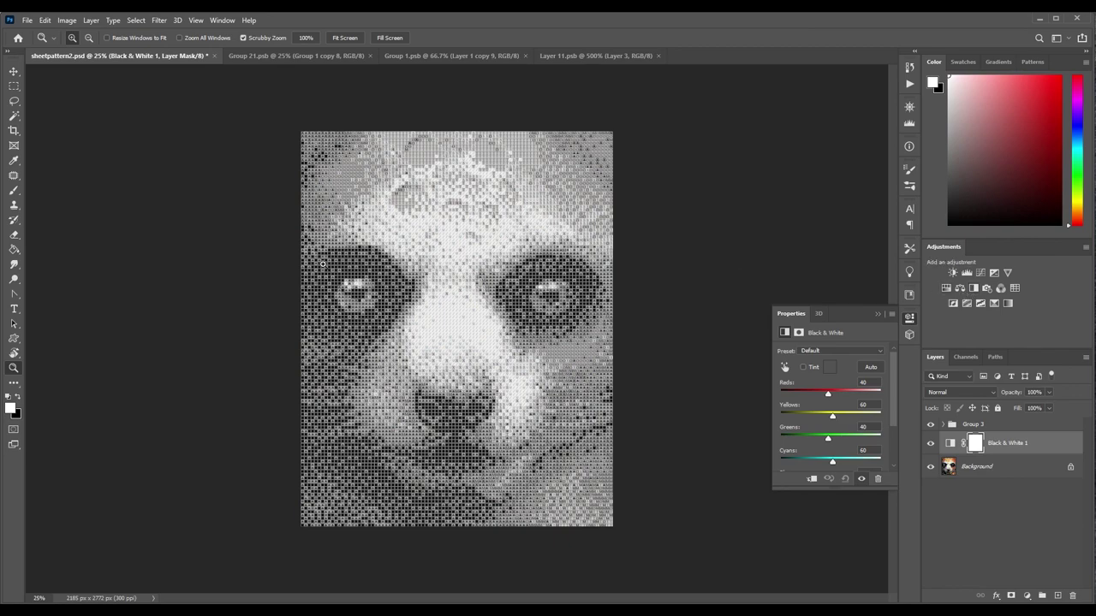
drag(481, 292, 419, 310)
click(929, 426)
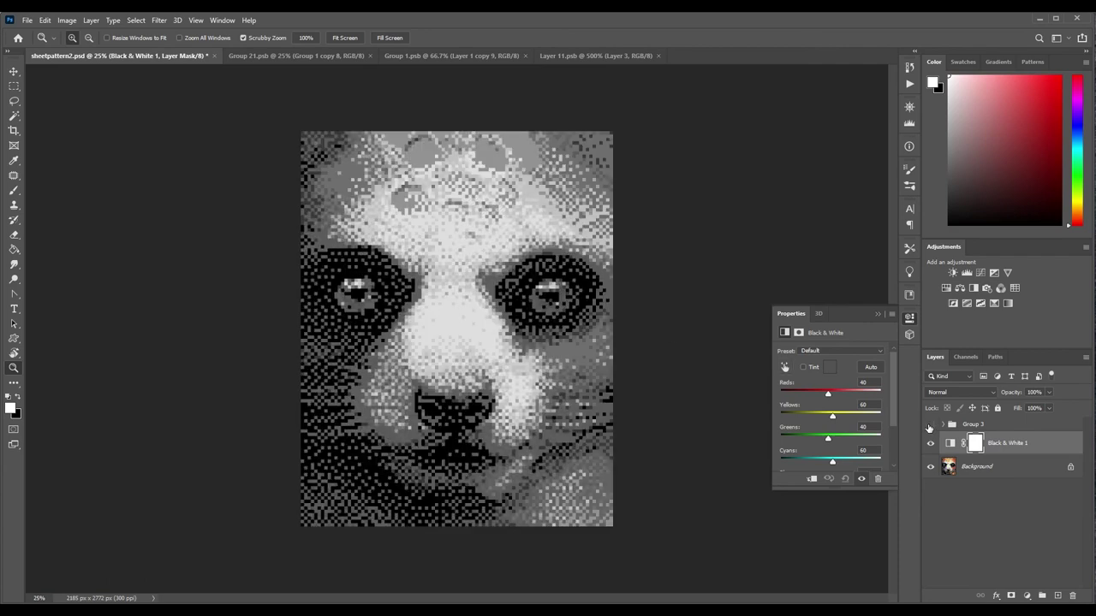
click(929, 425)
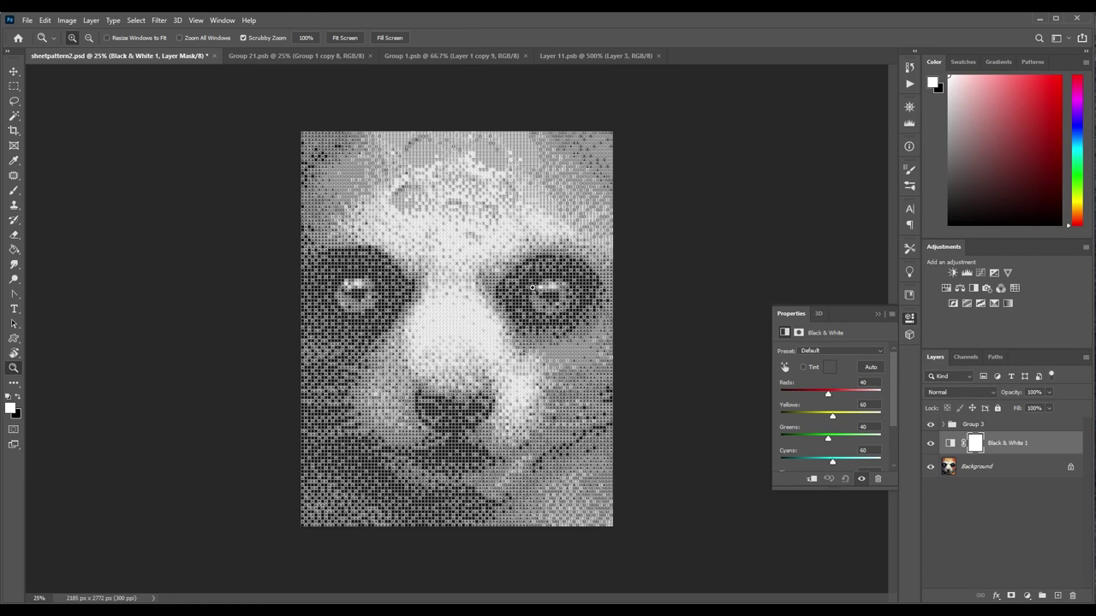
Zoom in and out over the greyscale portrait to inspect the face, eyes and nose.
alt+click(458, 304)
click(445, 336)
click(475, 324)
click(473, 306)
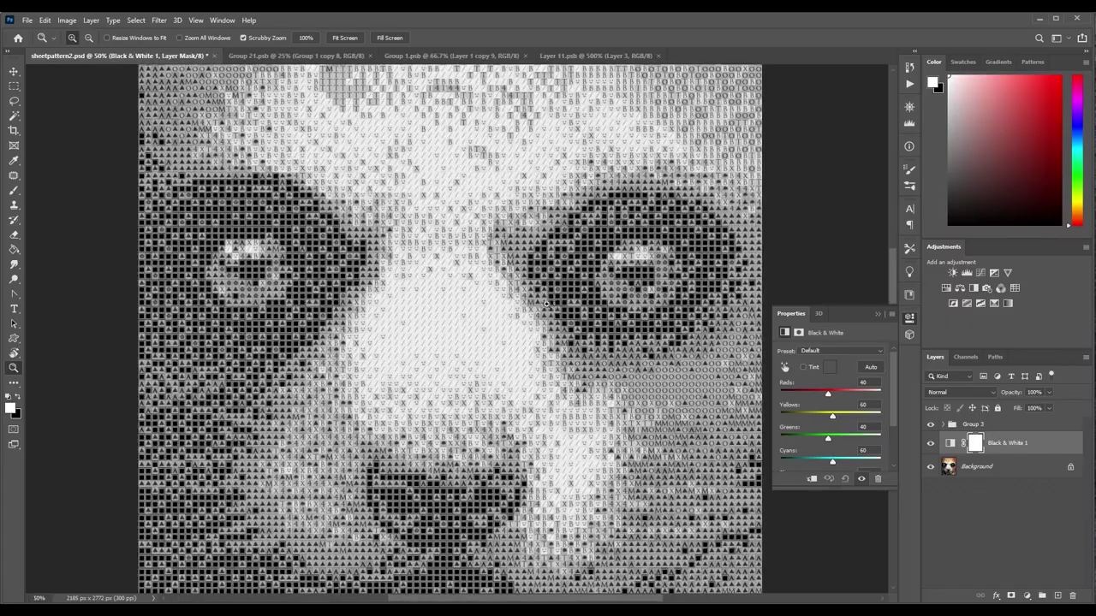
alt+click(534, 308)
click(453, 305)
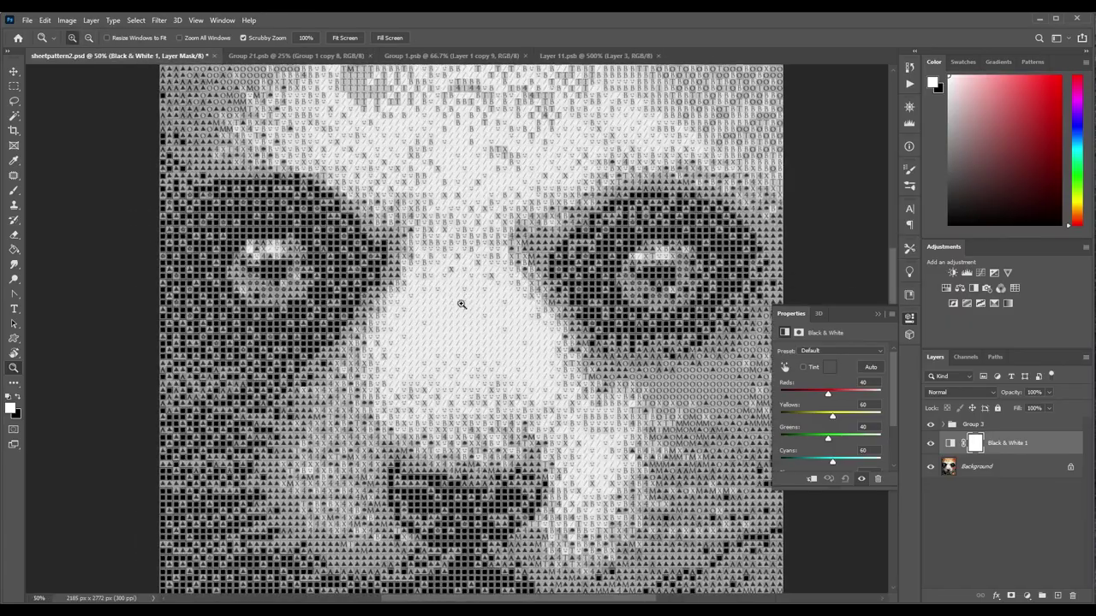
alt+click(467, 304)
click(492, 298)
alt+click(492, 298)
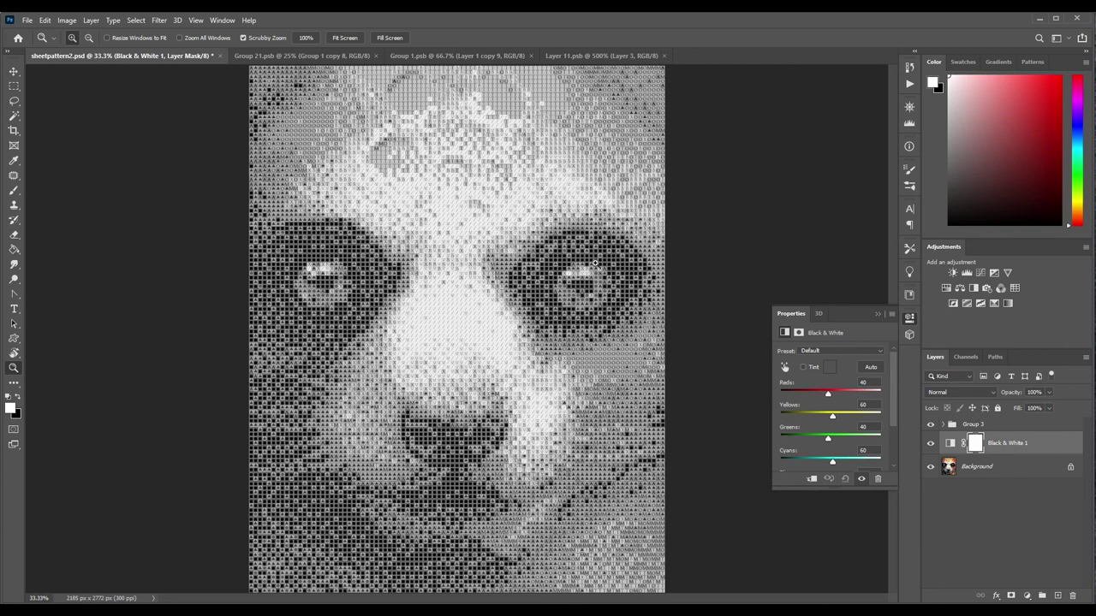
click(508, 308)
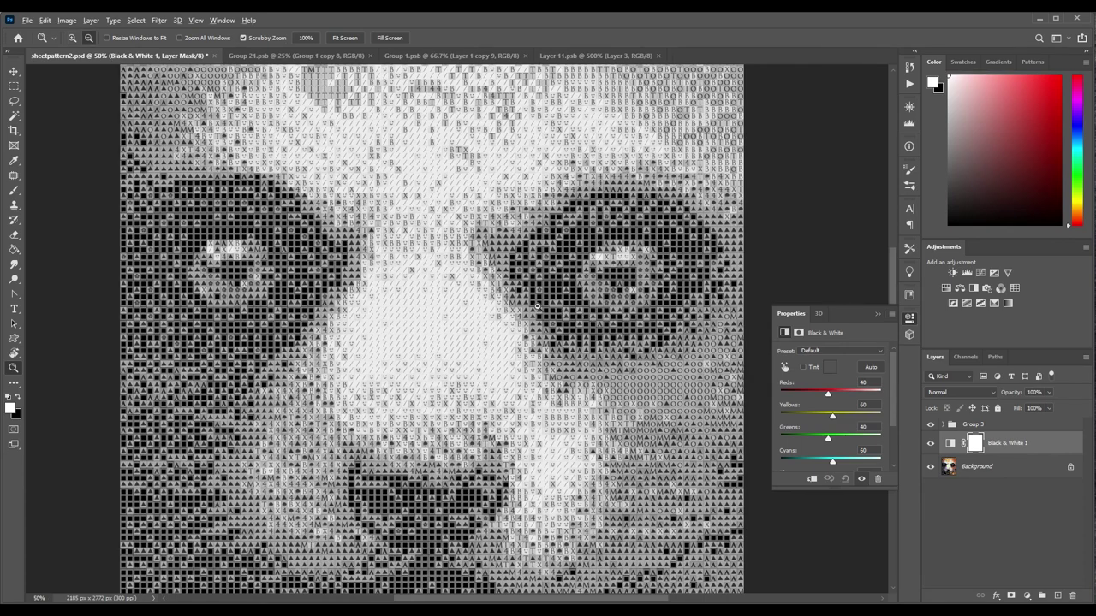
alt+click(445, 297)
alt+click(444, 297)
click(444, 297)
alt+click(479, 304)
click(503, 300)
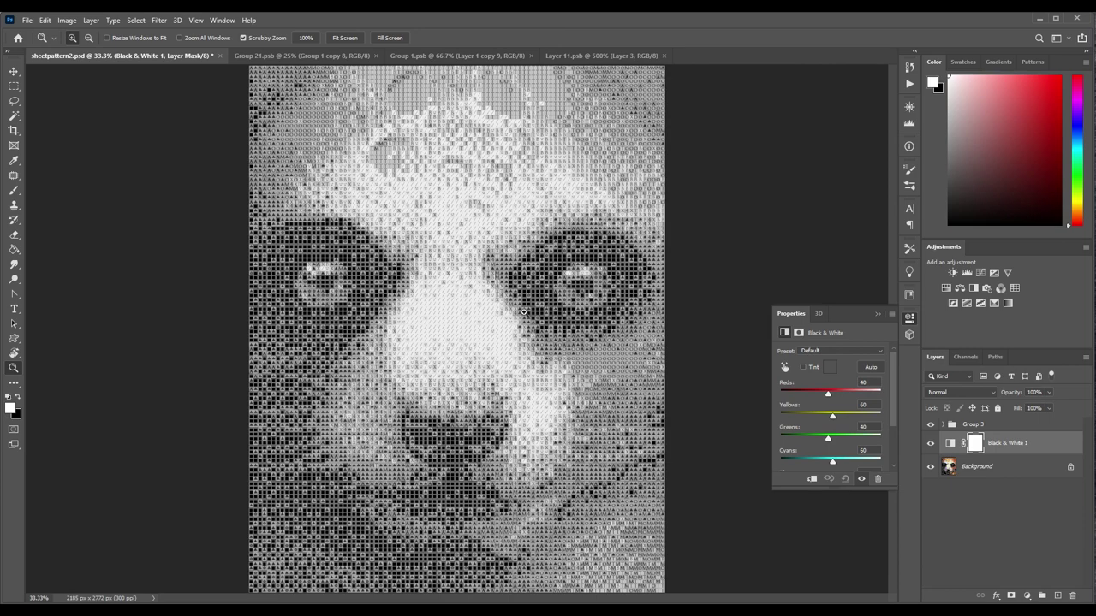
click(526, 314)
alt+click(527, 316)
alt+click(528, 317)
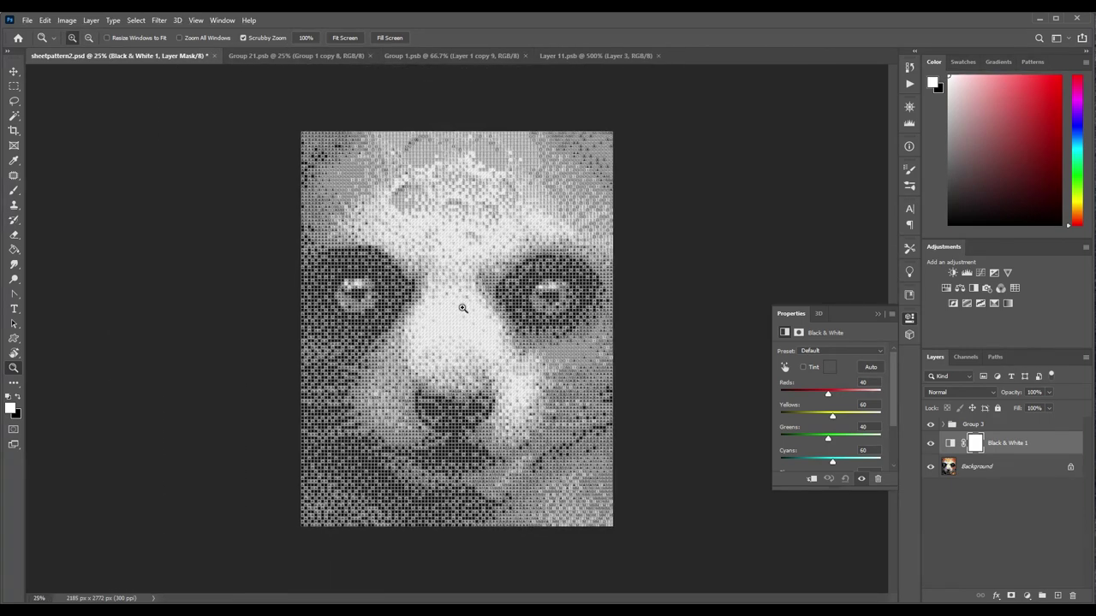